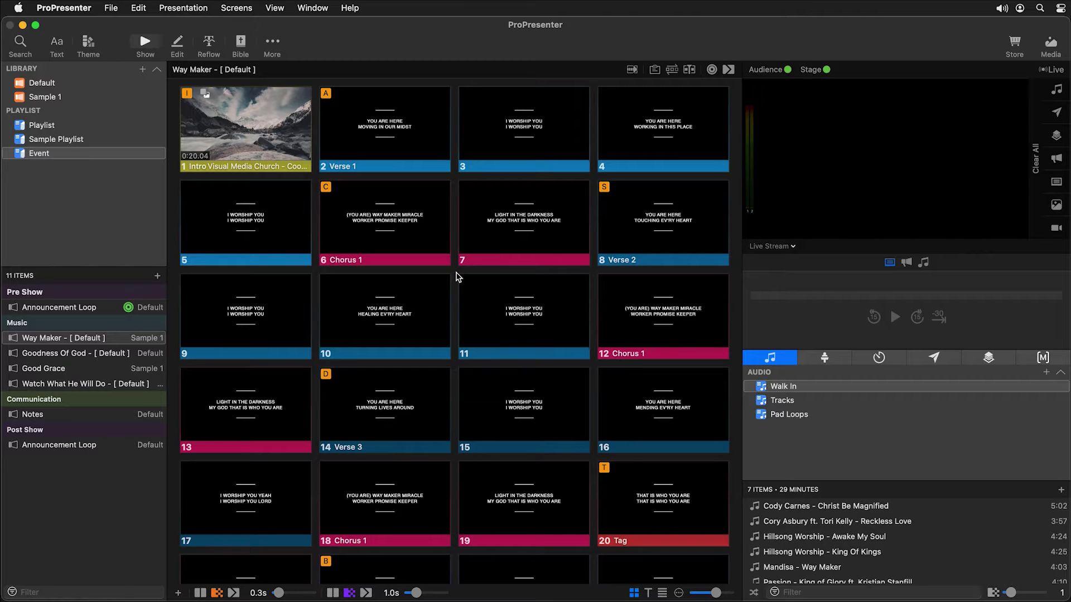
click(145, 42)
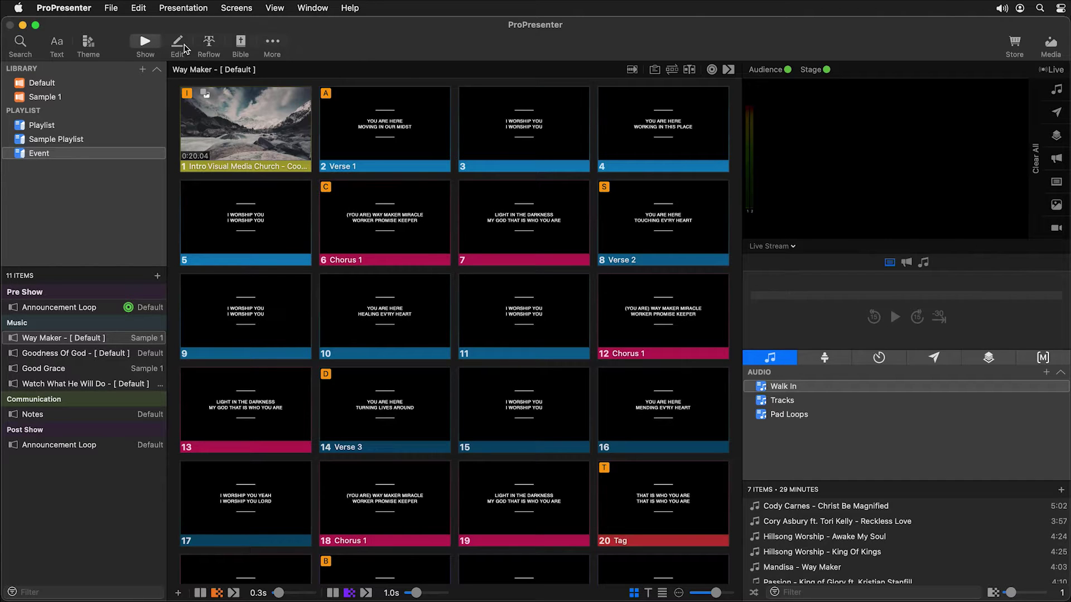
click(274, 44)
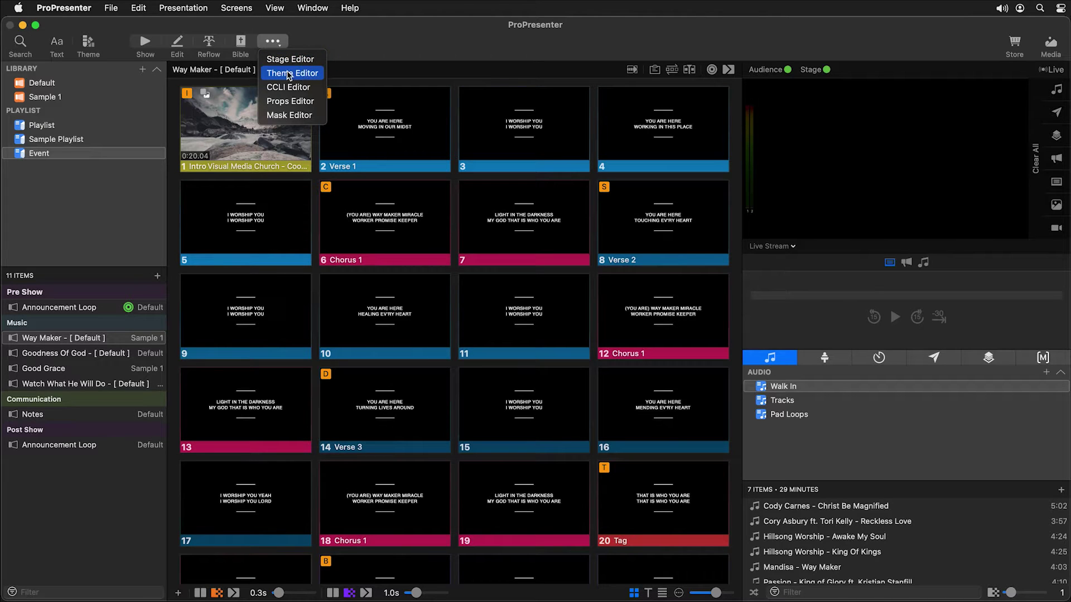
key(Escape)
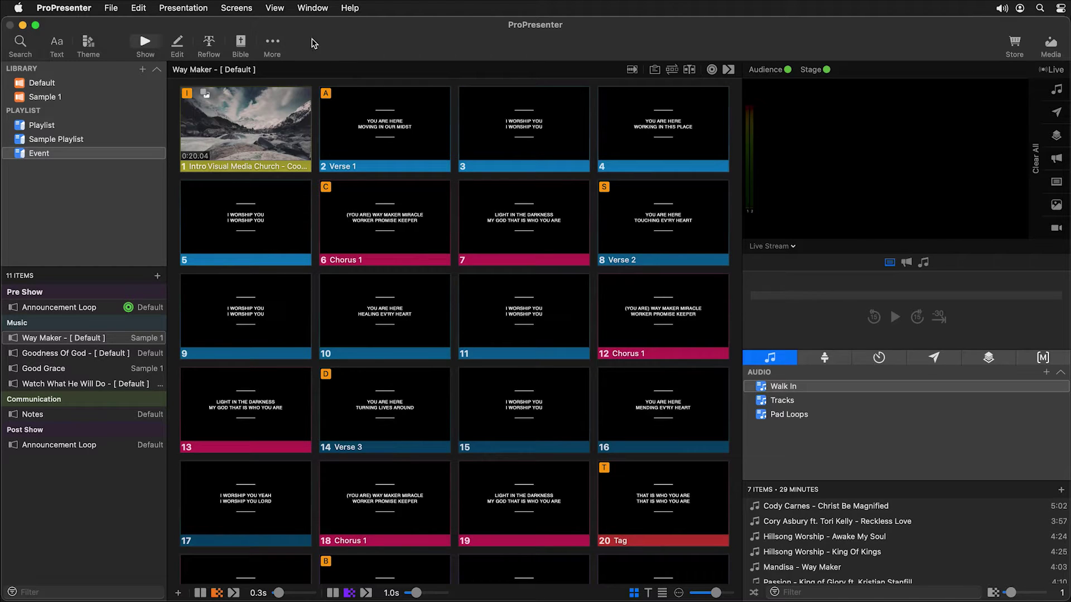
- Enable scrolling on the lyric text of the first Verse 1 slide, keeping the start position on Automatic
click(178, 44)
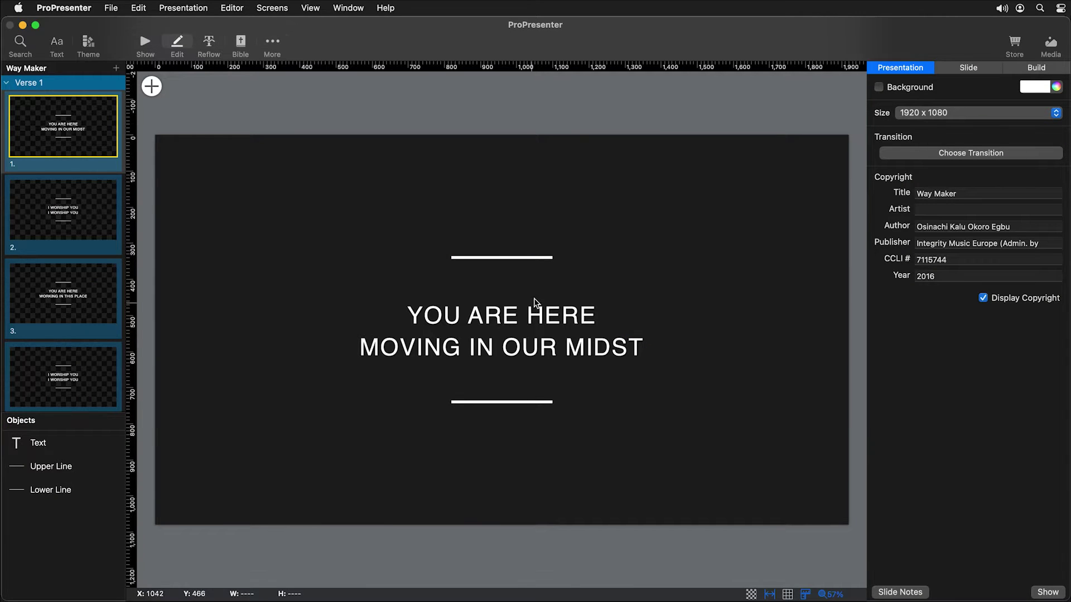
click(507, 321)
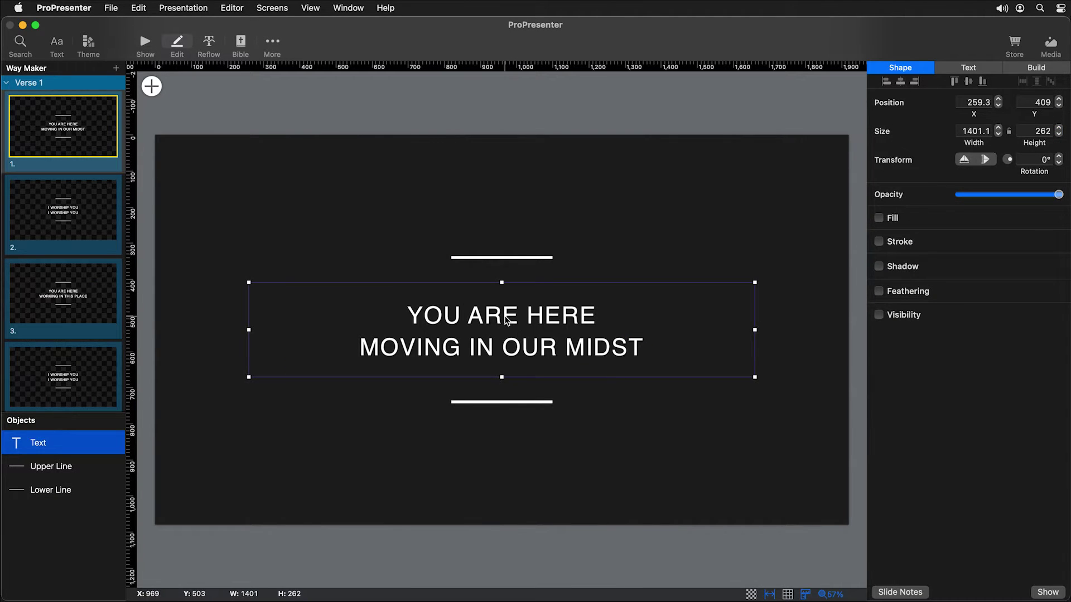
click(972, 66)
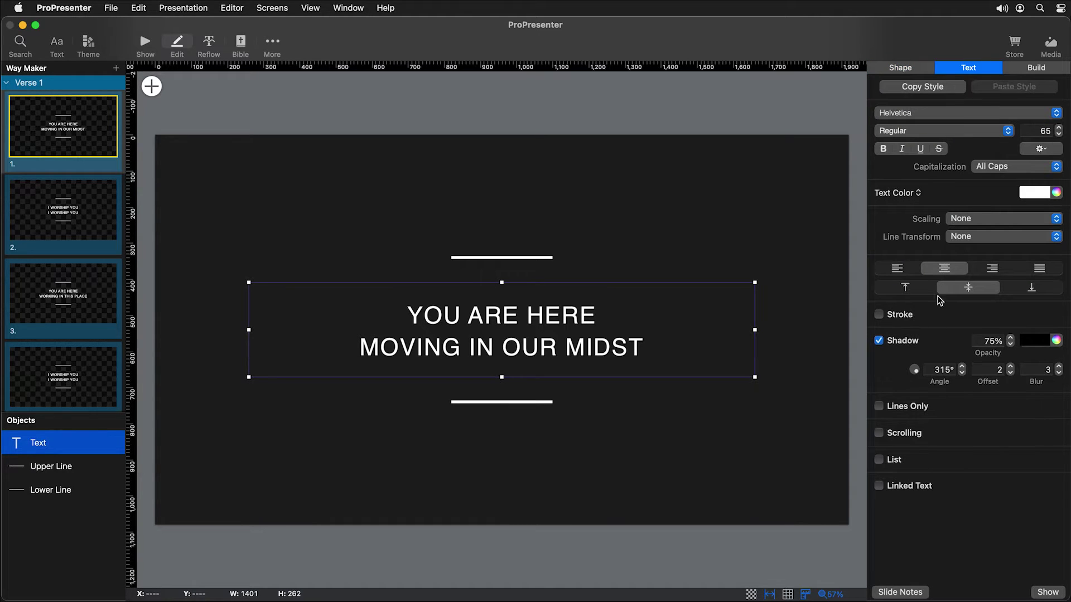
click(879, 434)
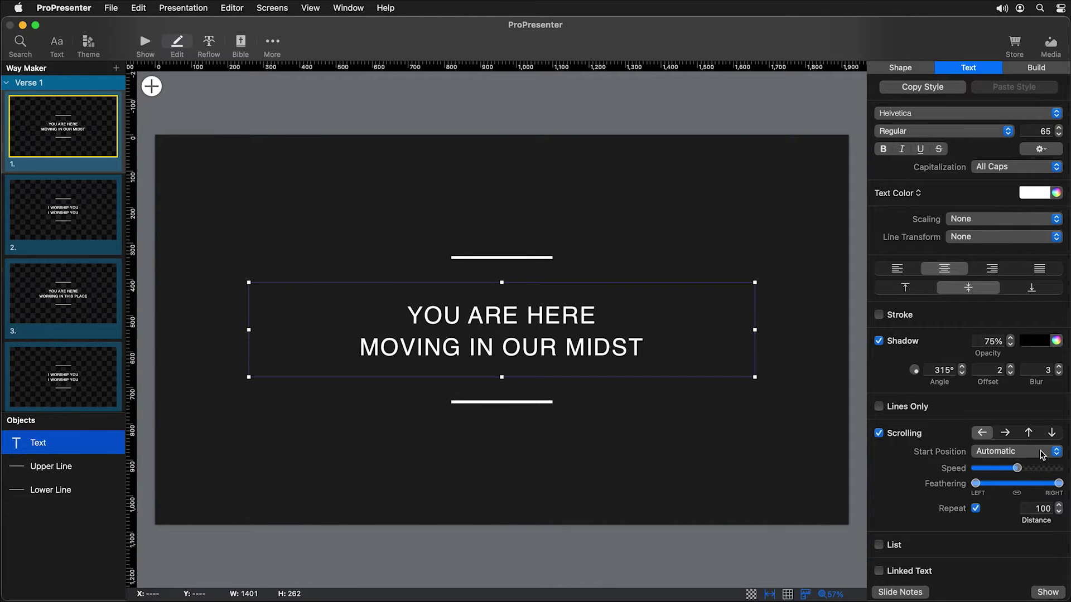
click(1042, 455)
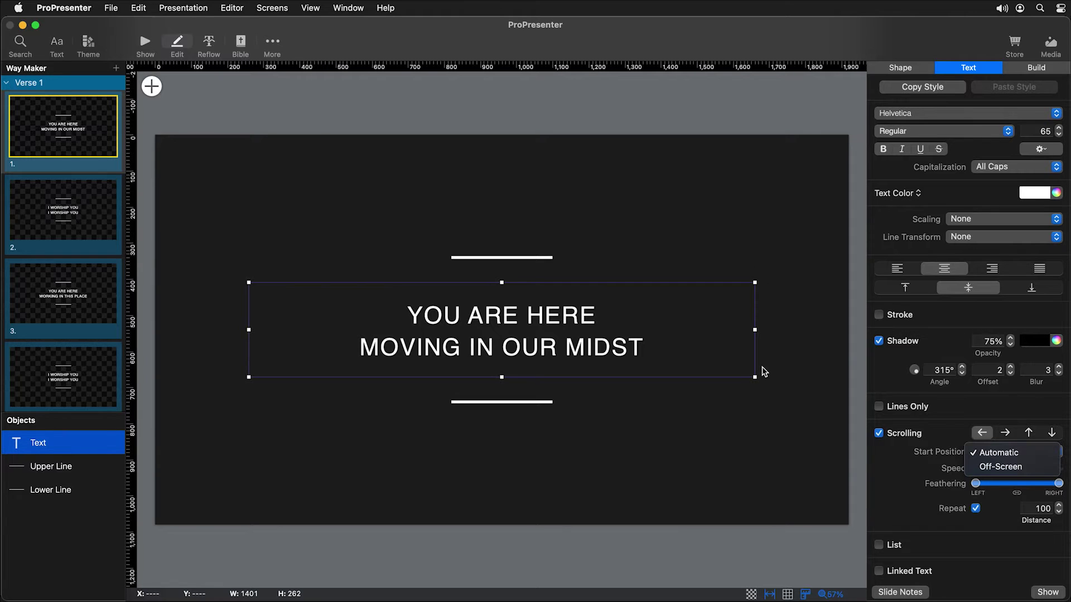
click(946, 429)
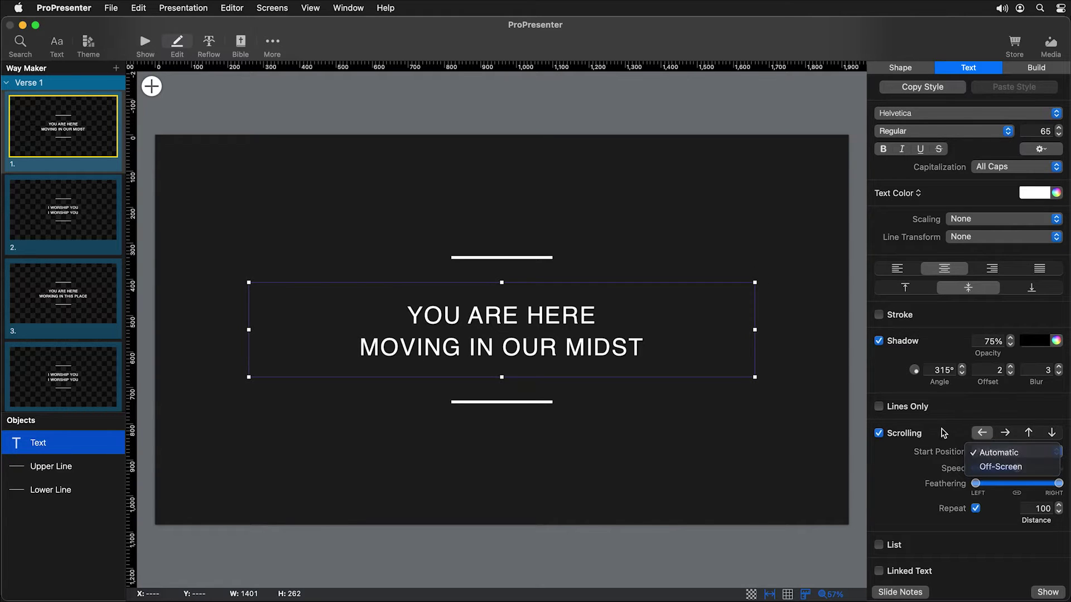
- Slow the lyric text's scroll in the upward direction and unlink its feathering, with 19% on the top edge
click(1029, 433)
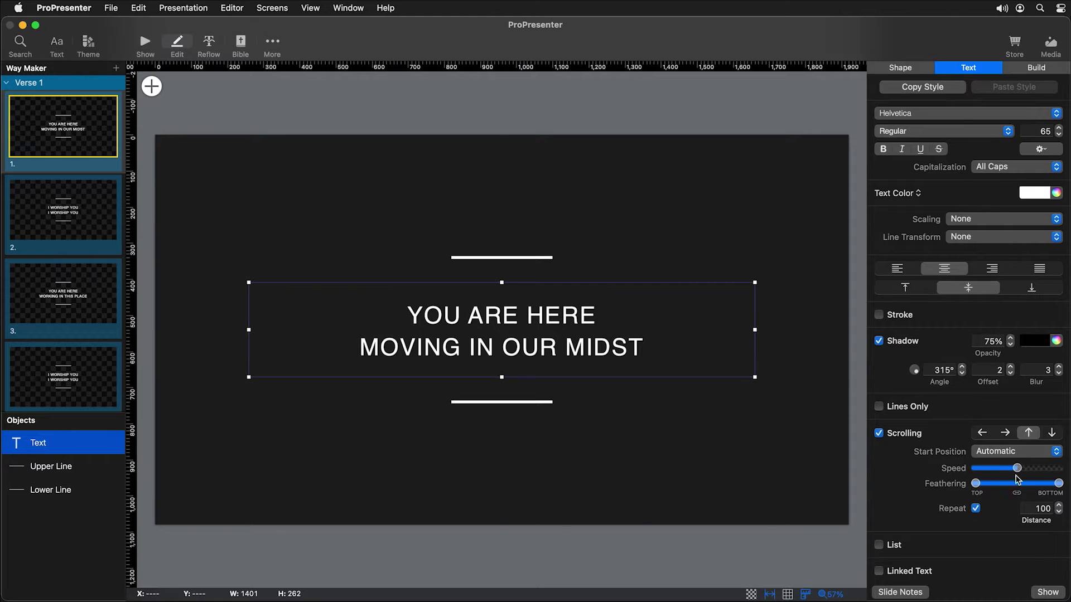
drag(1017, 471, 996, 473)
drag(976, 485, 998, 490)
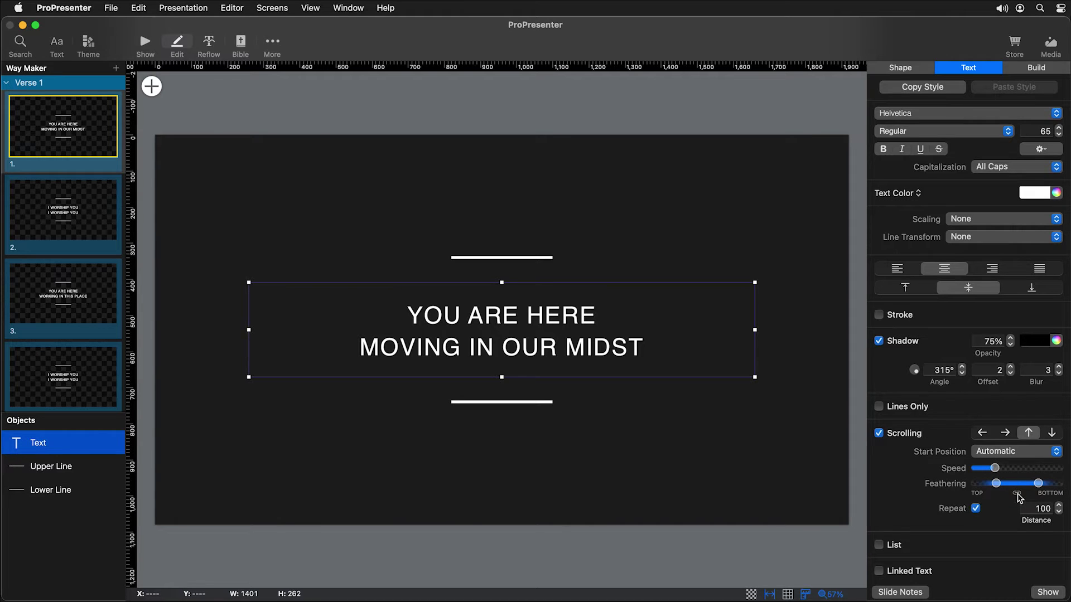
drag(1039, 487, 991, 487)
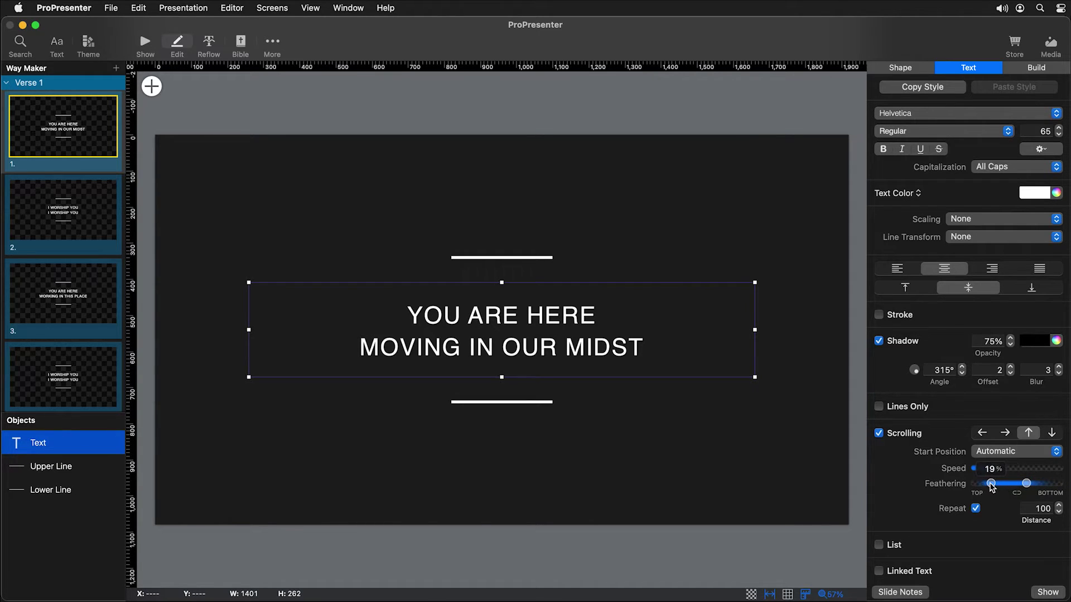
- Set the lyric text's scroll direction to left with Repeat enabled at a distance of 100
click(983, 434)
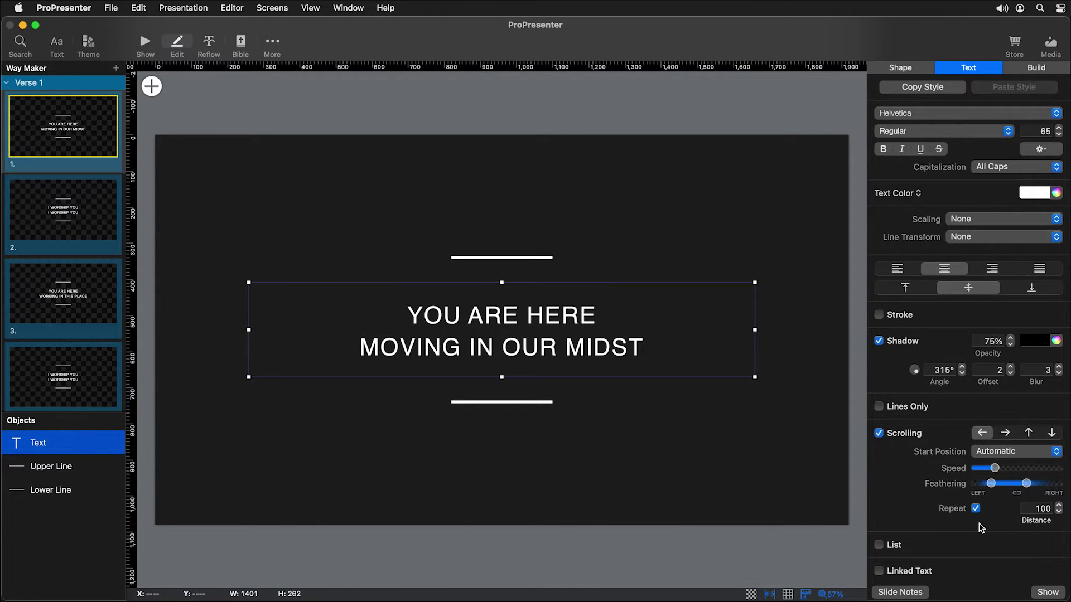
click(975, 509)
click(976, 509)
- Send the first Verse 1 slide live to check its scrolling text, and clear the output
click(145, 45)
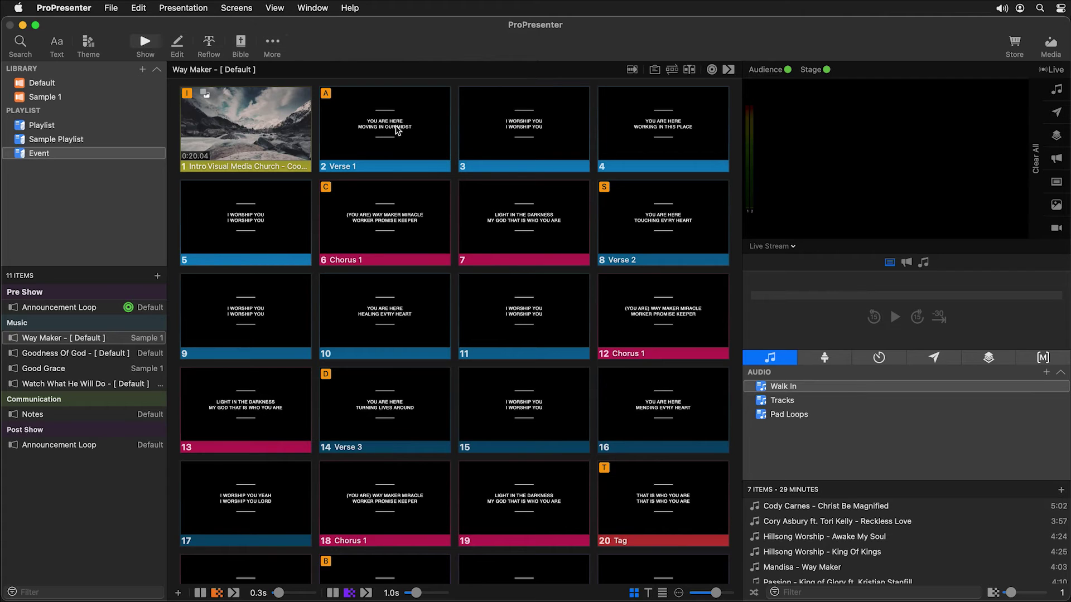
click(398, 130)
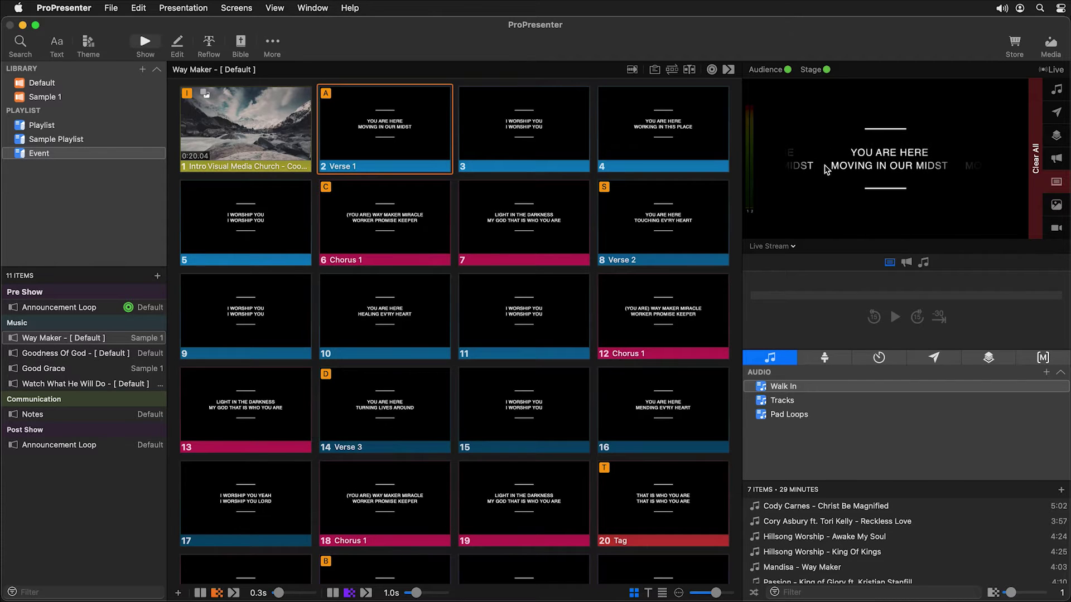
click(1036, 191)
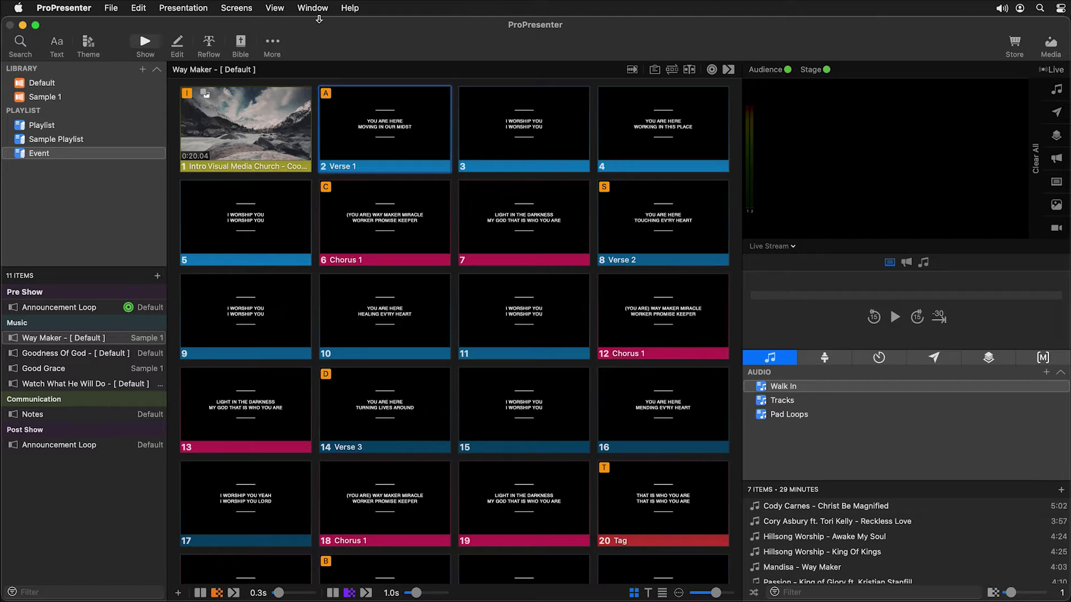
- Set the line transform of the first Verse 1 slide's text to Remove line returns
click(179, 51)
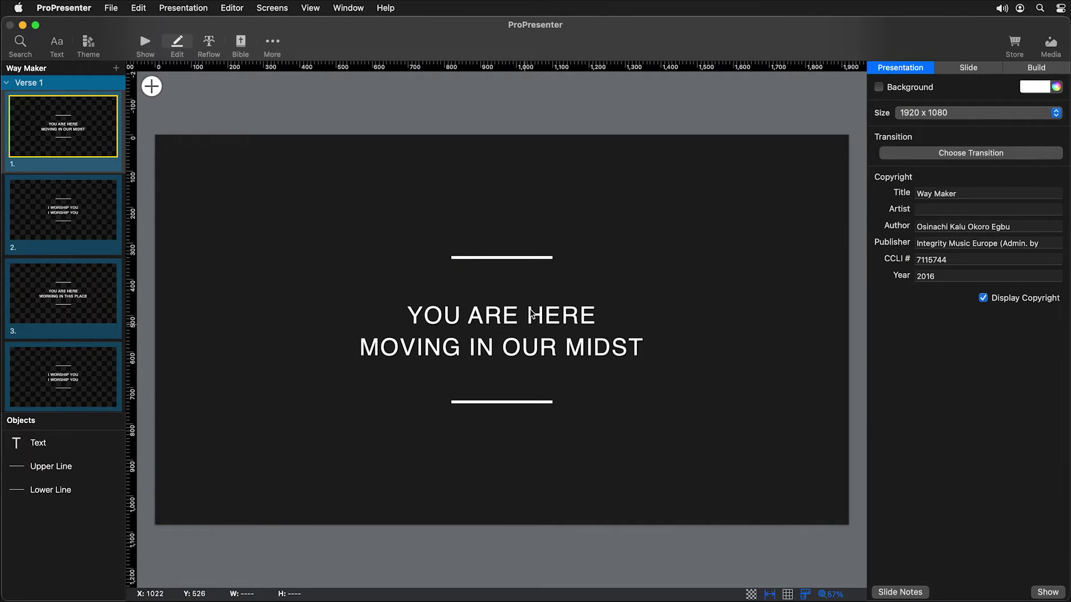
click(516, 316)
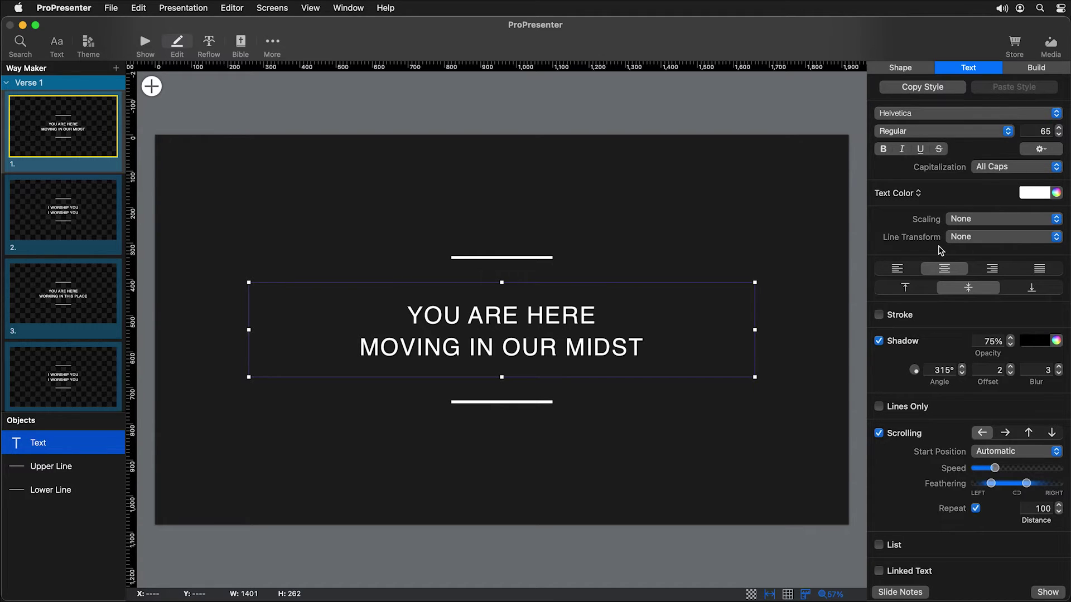
click(969, 237)
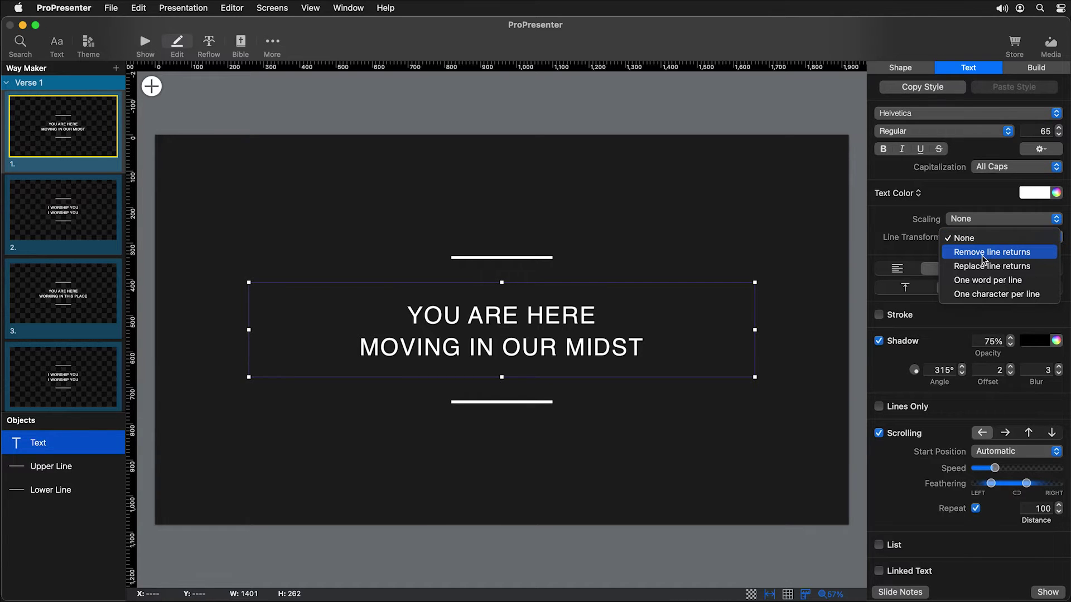
click(983, 253)
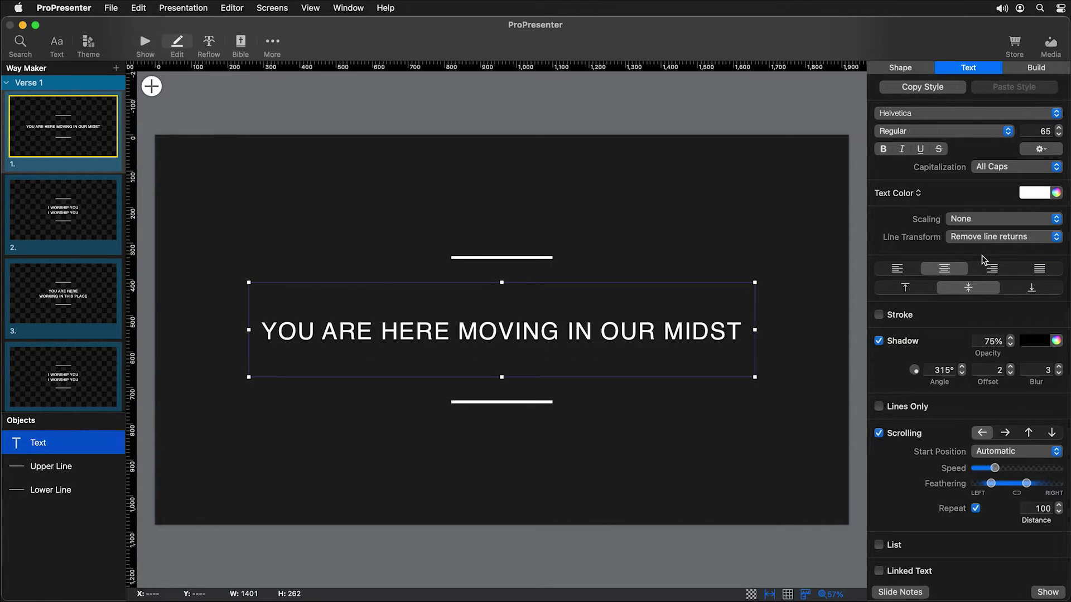
- Change the text's line transform to Replace line returns, using // as the separator
click(983, 238)
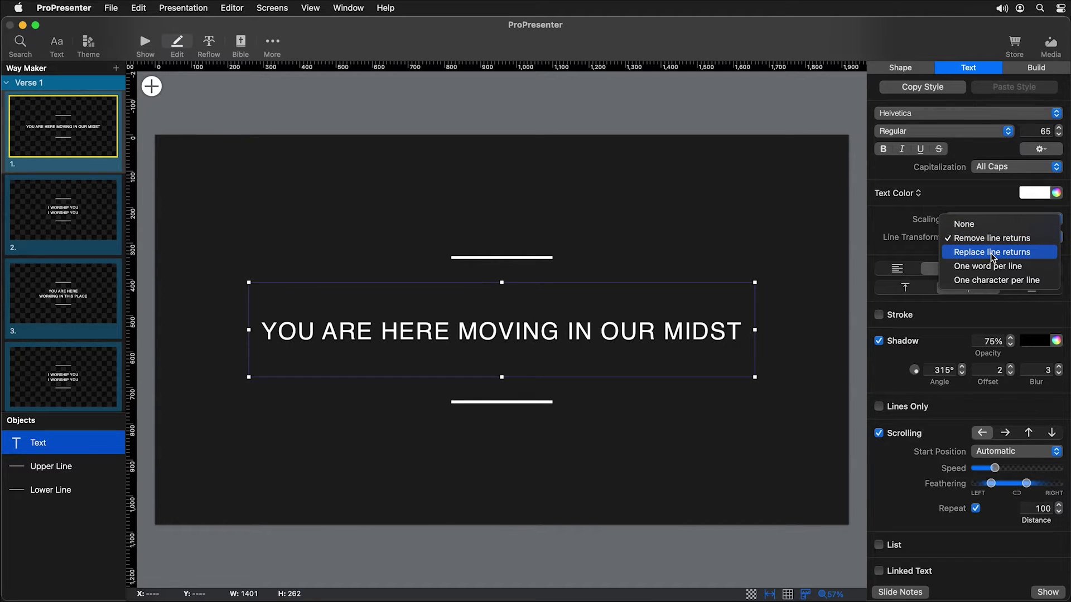
click(991, 254)
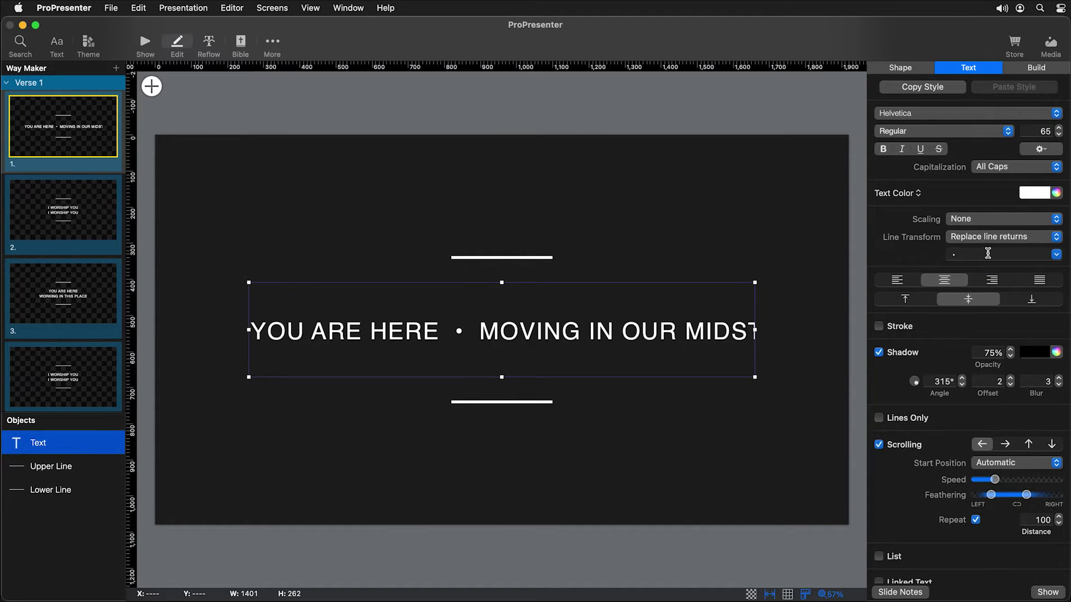
click(1059, 256)
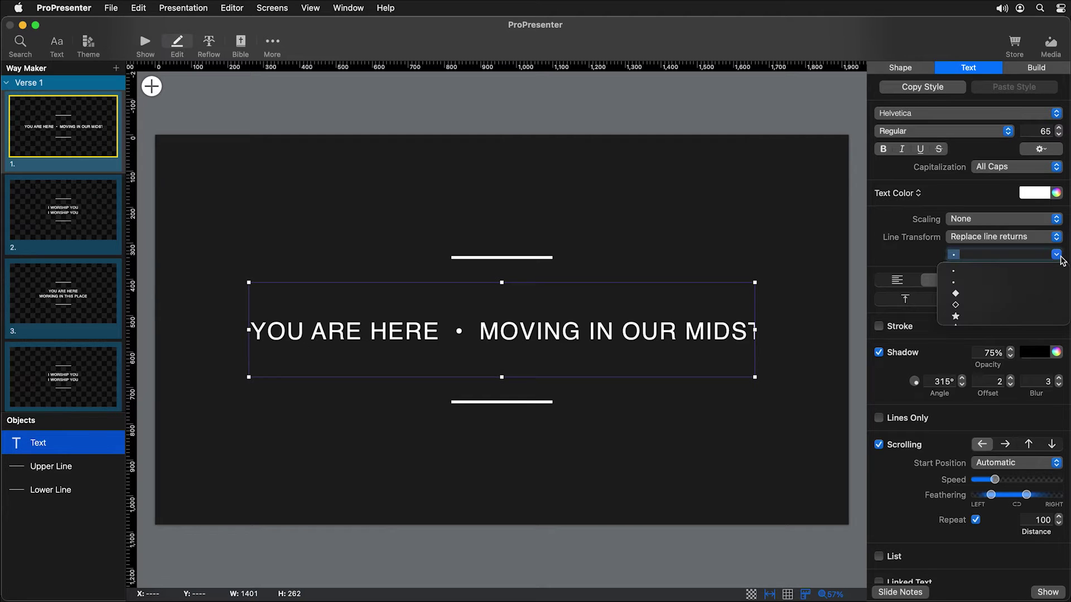
click(954, 255)
text(//)
key(Return)
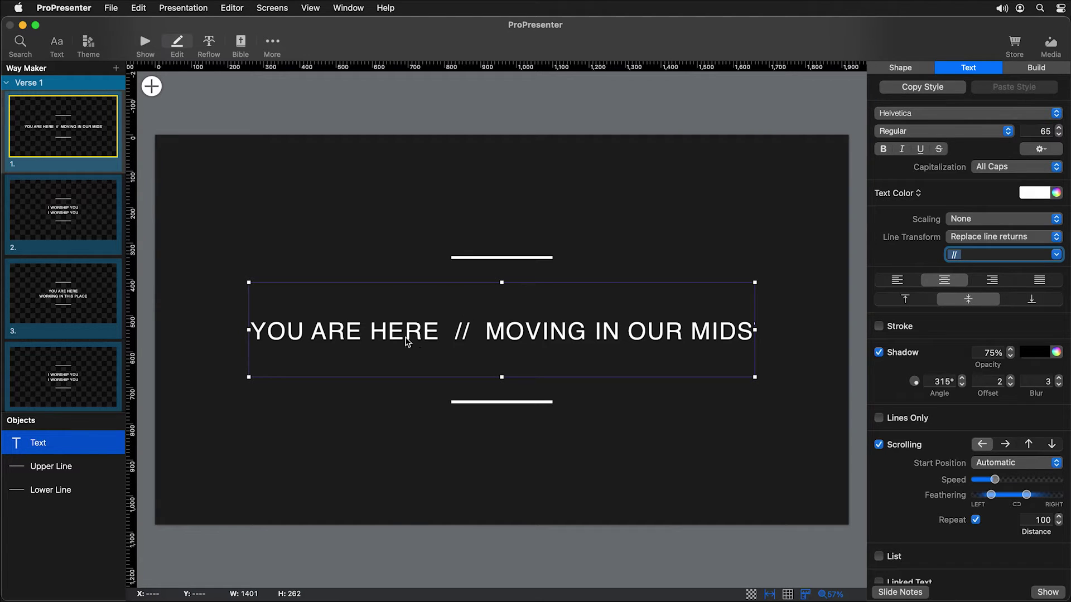
- Send the edited Verse 1 slide live to check the scrolling line with its separator
click(145, 42)
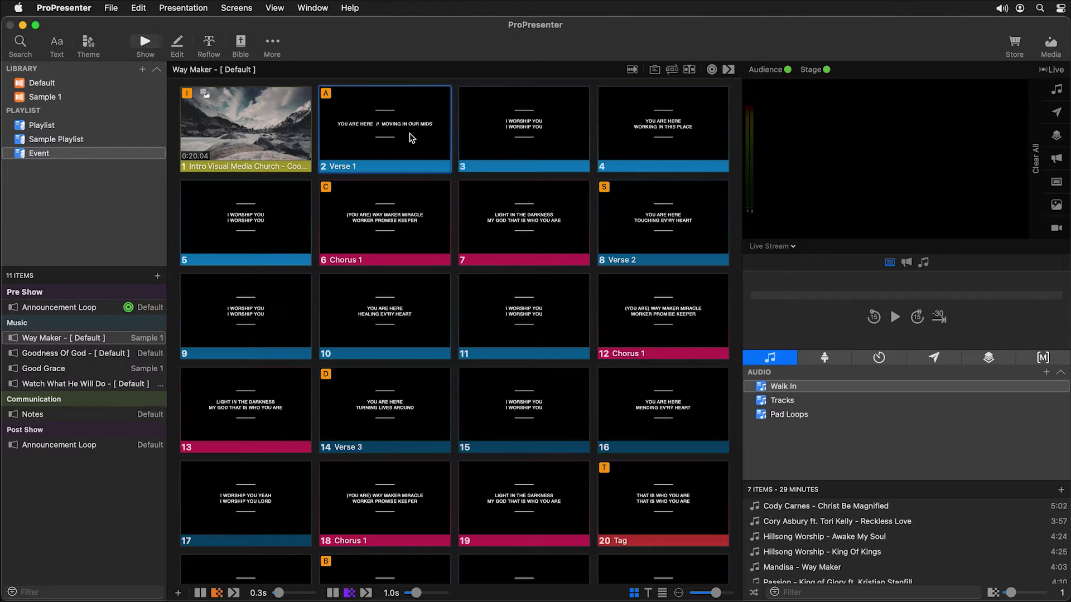
click(410, 139)
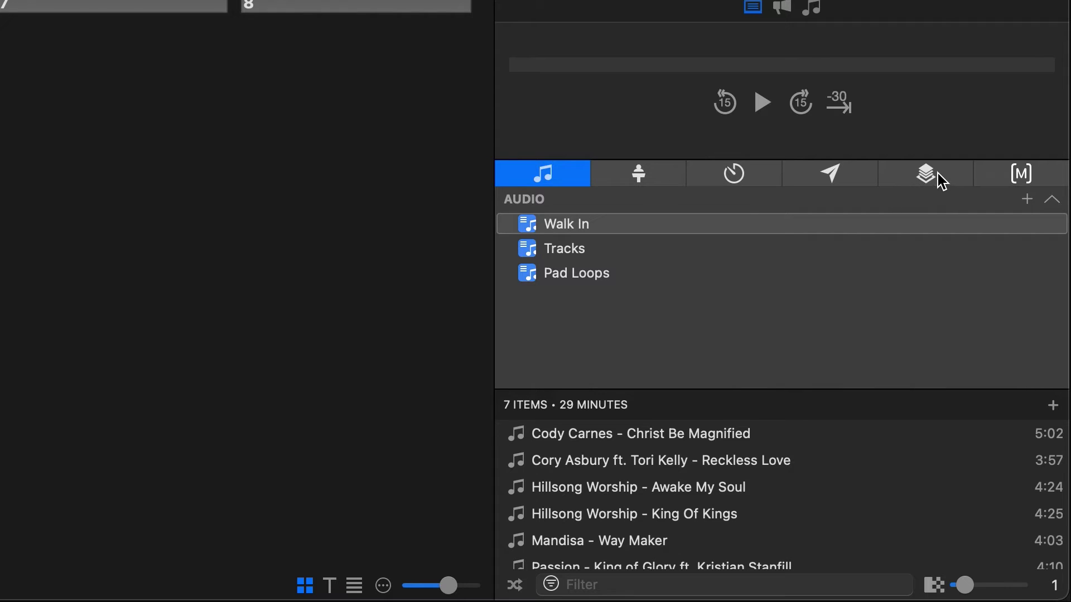
- Create a new prop named Pre Show Info
click(940, 184)
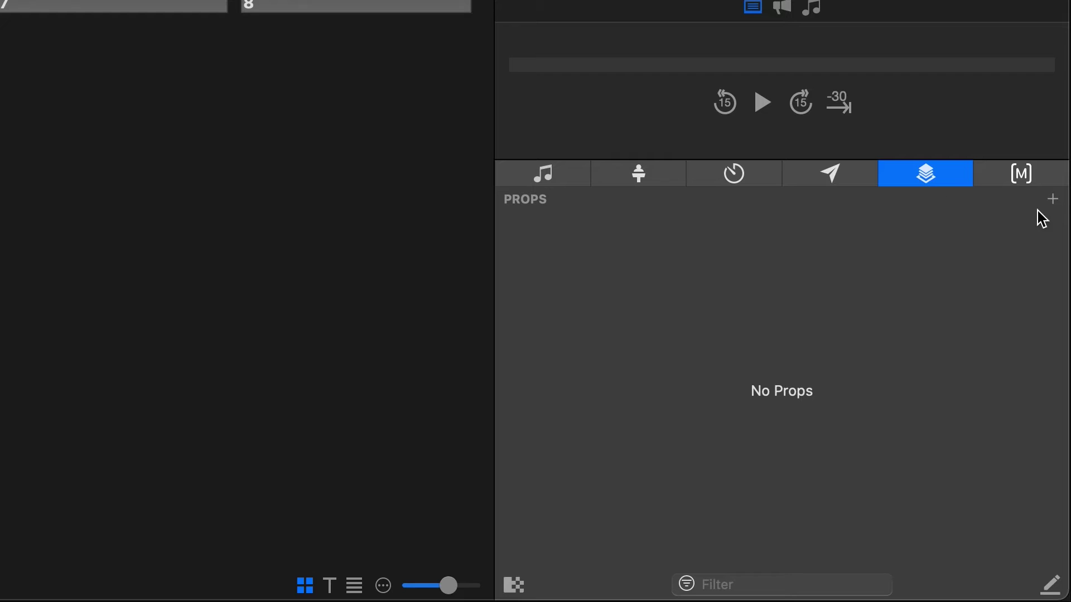
click(1054, 201)
text(Pre Show Info)
key(Return)
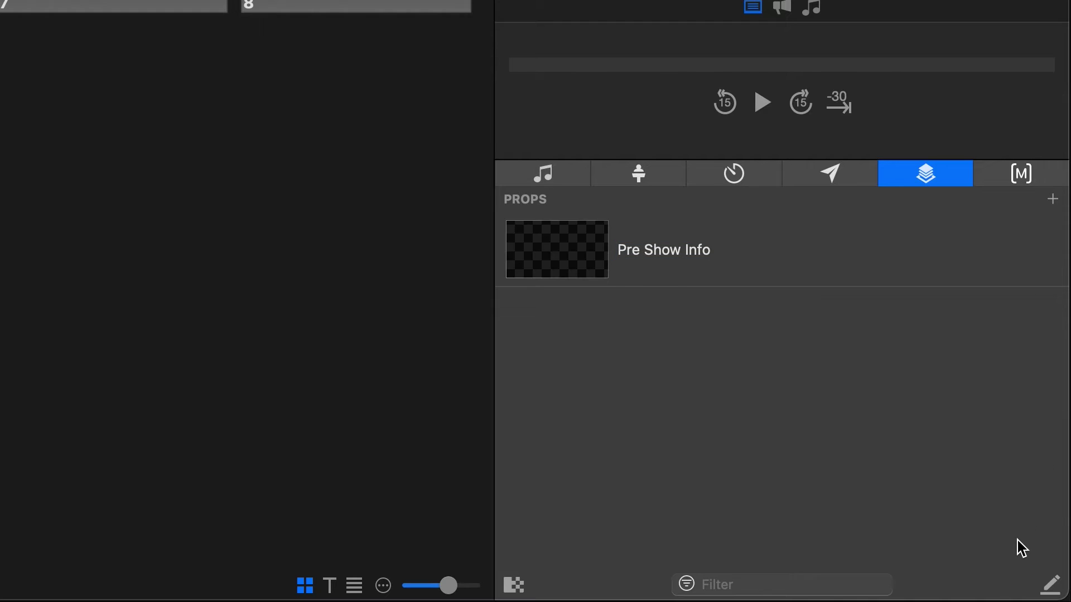
- Add prop text reading "Welcome, thanks for joining us!", "Find more tutorials at ProPresenter.com", "New small groups start next week" and a "Text donations to" number line
click(1051, 586)
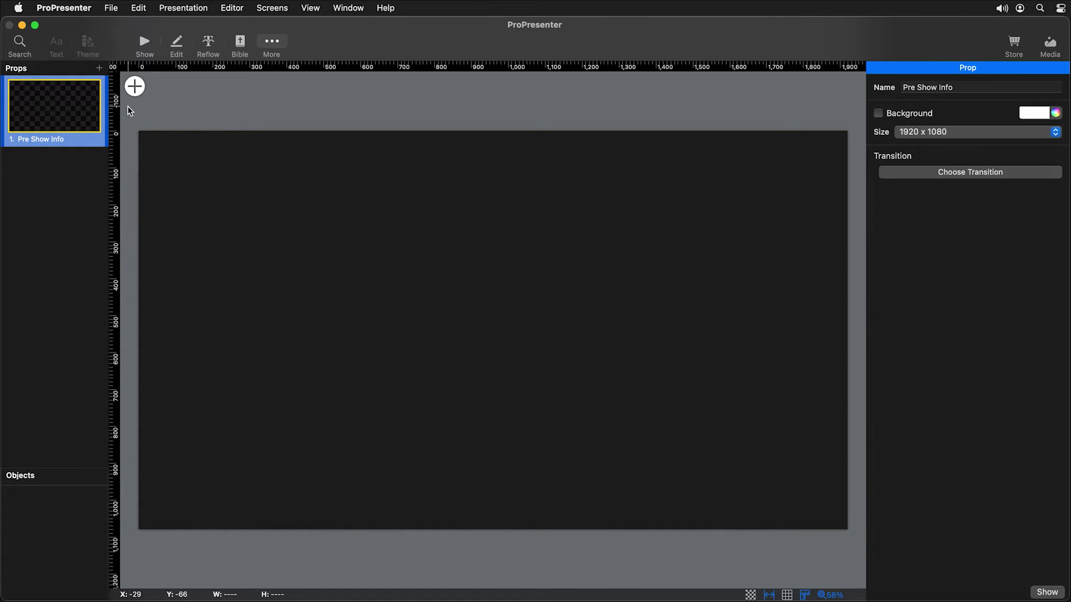
click(135, 87)
click(179, 110)
double_click(493, 332)
key(BackSpace)
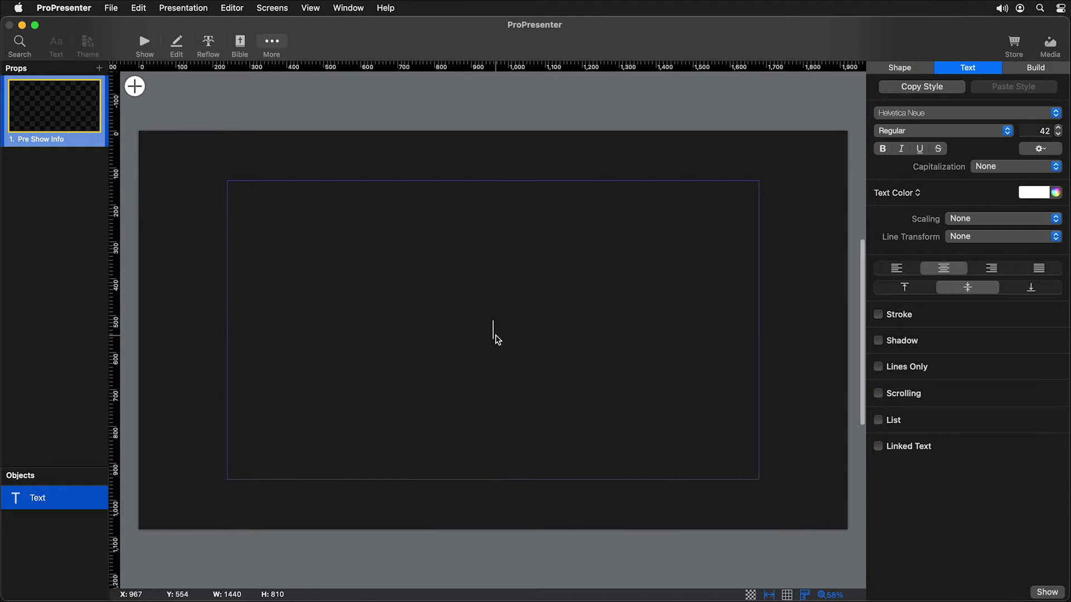
text(Welcome, thanks for joining us! Find more tutorials at ProPresenter.com New small groups start next week Text donations to 84321)
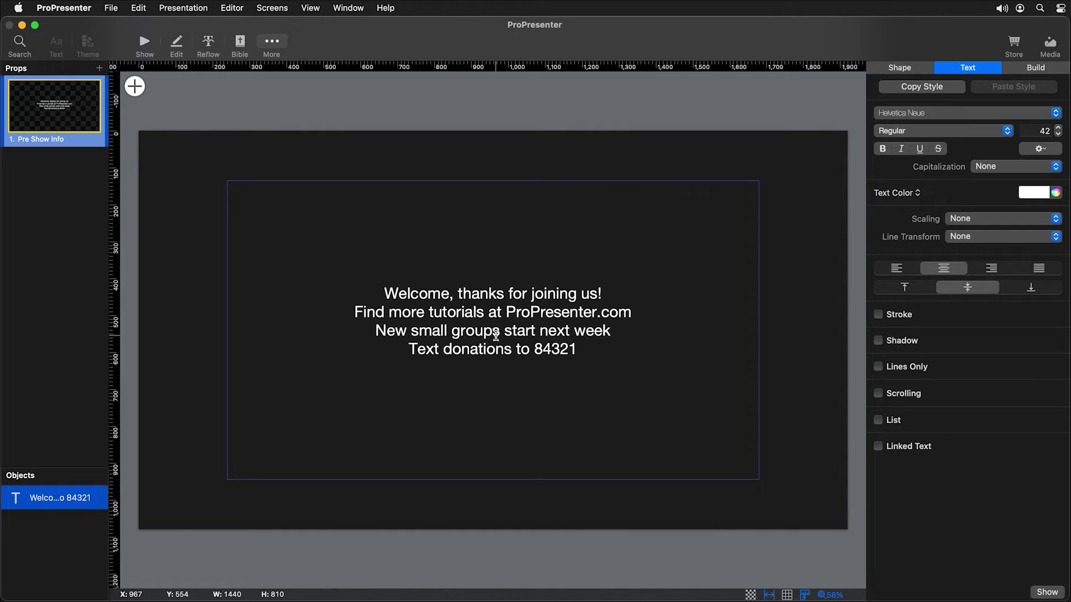
key(BackSpace)
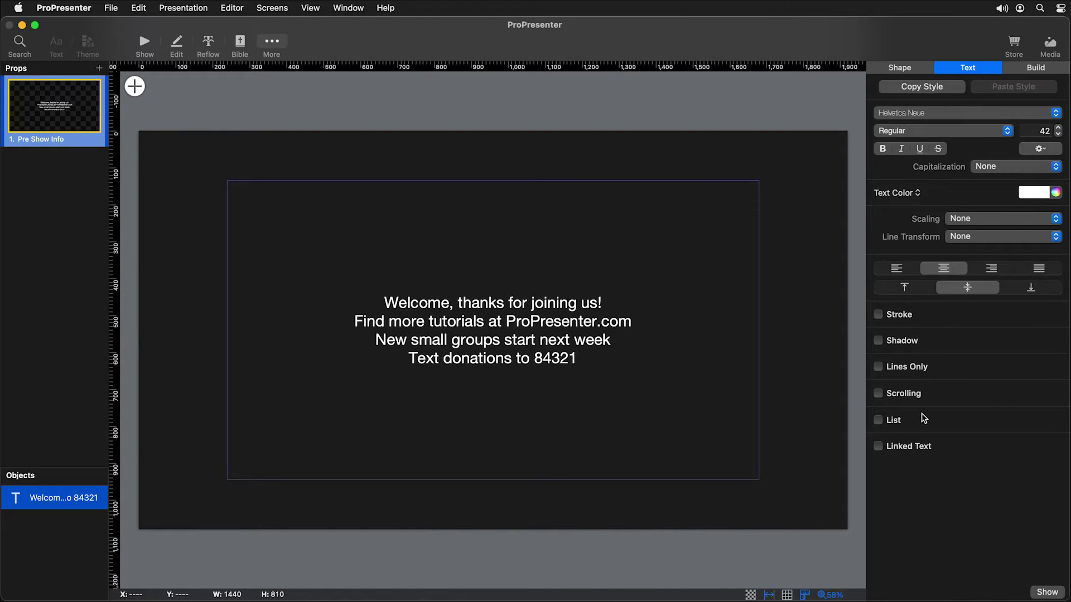
- Enable leftward scrolling on the prop's text, with a slower speed and slight feathering on both sides
click(906, 395)
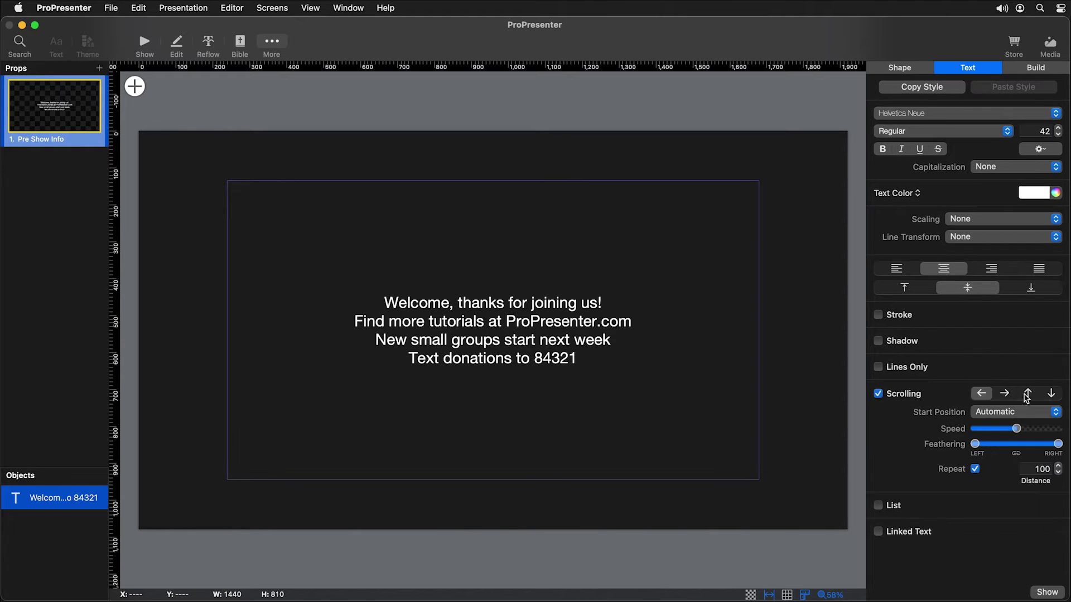
mouse_move(1018, 431)
drag(1017, 430, 984, 449)
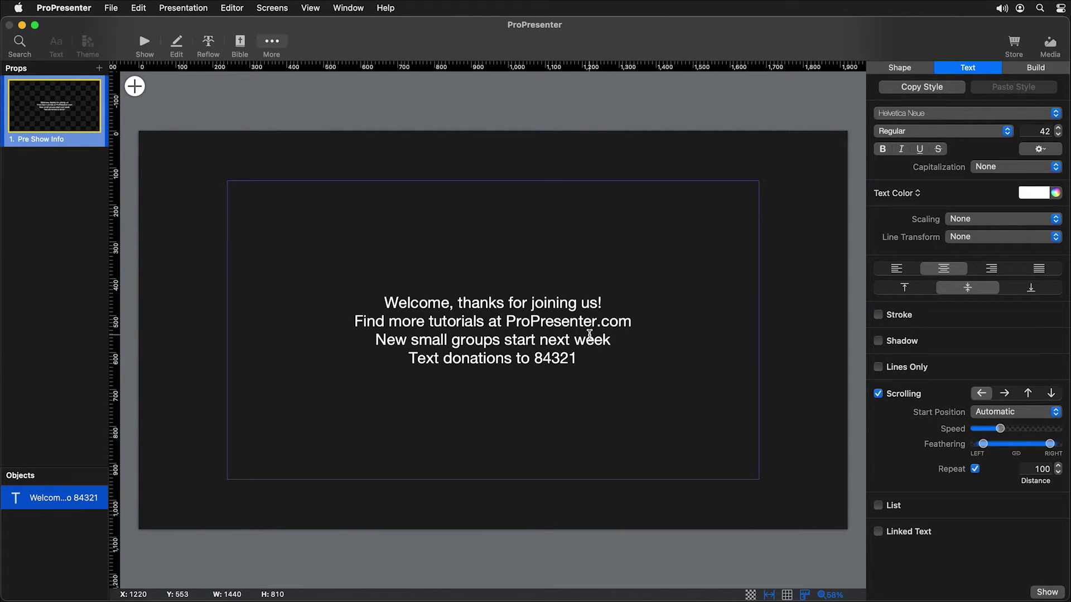
- Set the prop text's line transform to replace line returns with a bullet, padded with extra spaces on both sides
click(974, 241)
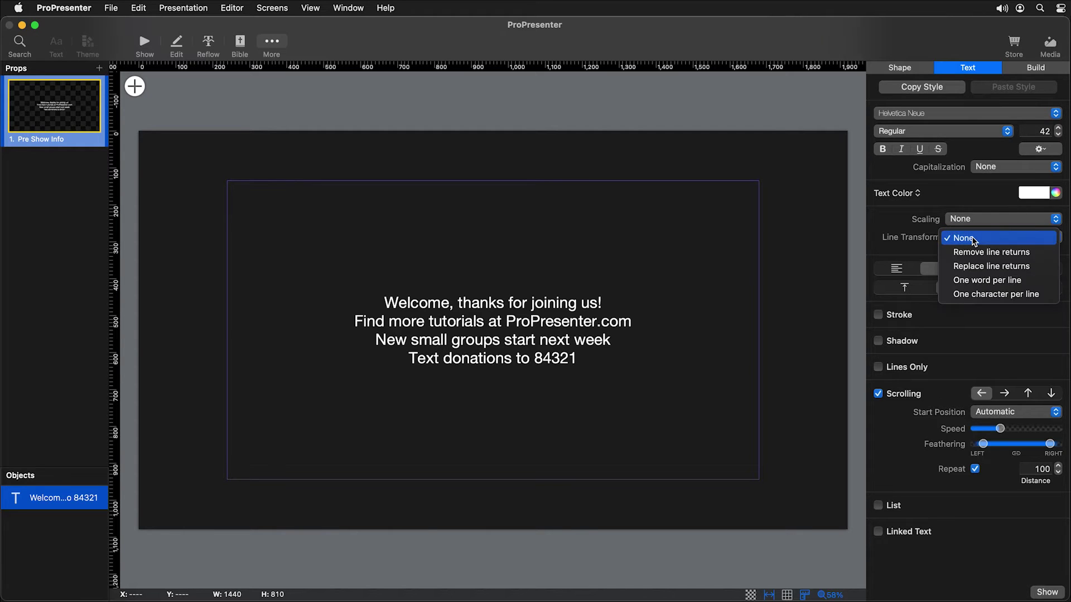
click(1009, 267)
click(948, 255)
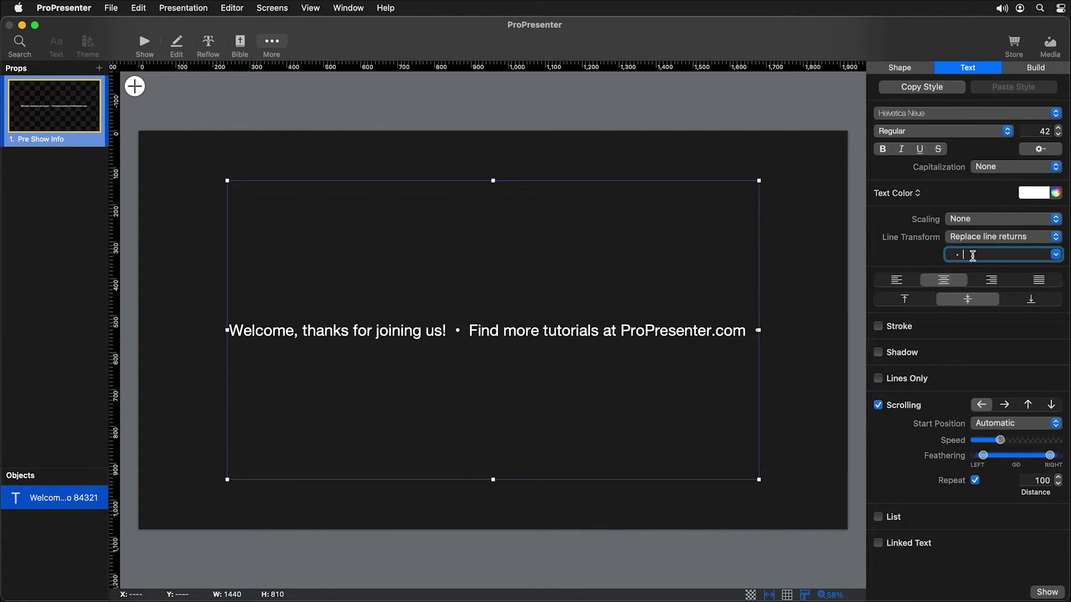
key(Return)
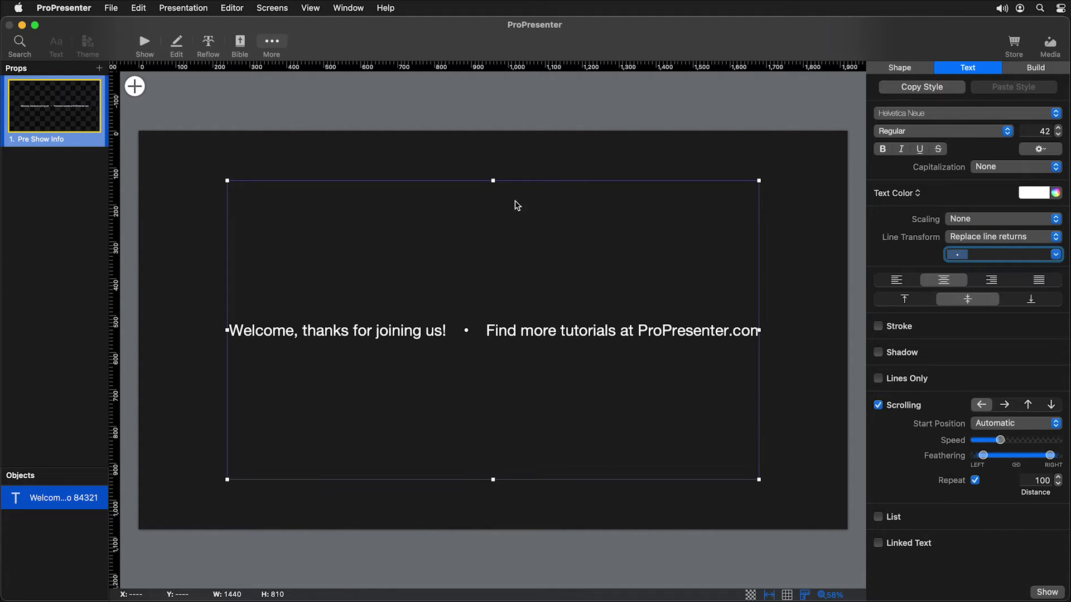
- Resize the text box to a full-width strip about 1920 by 122 along the slide's bottom edge, and set its font size to 50
drag(493, 181, 511, 507)
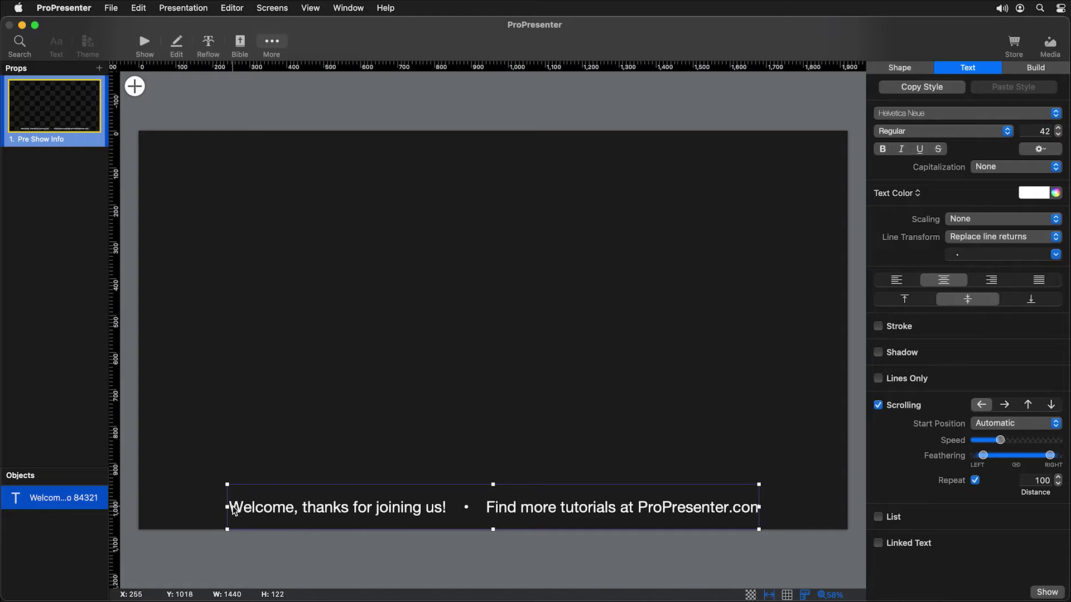
drag(227, 507, 140, 510)
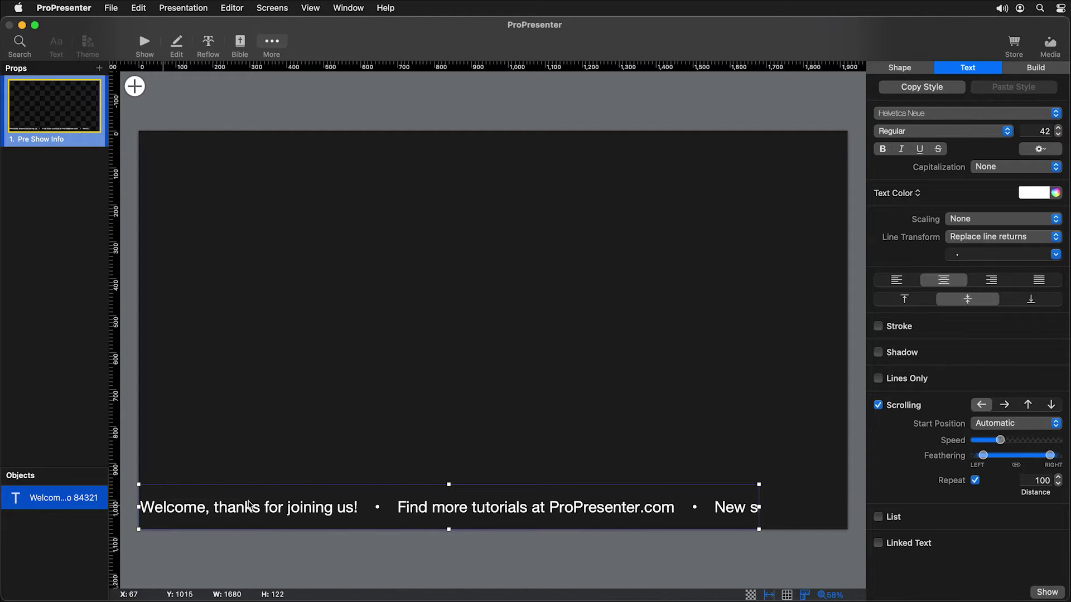
drag(759, 508, 852, 507)
click(1037, 133)
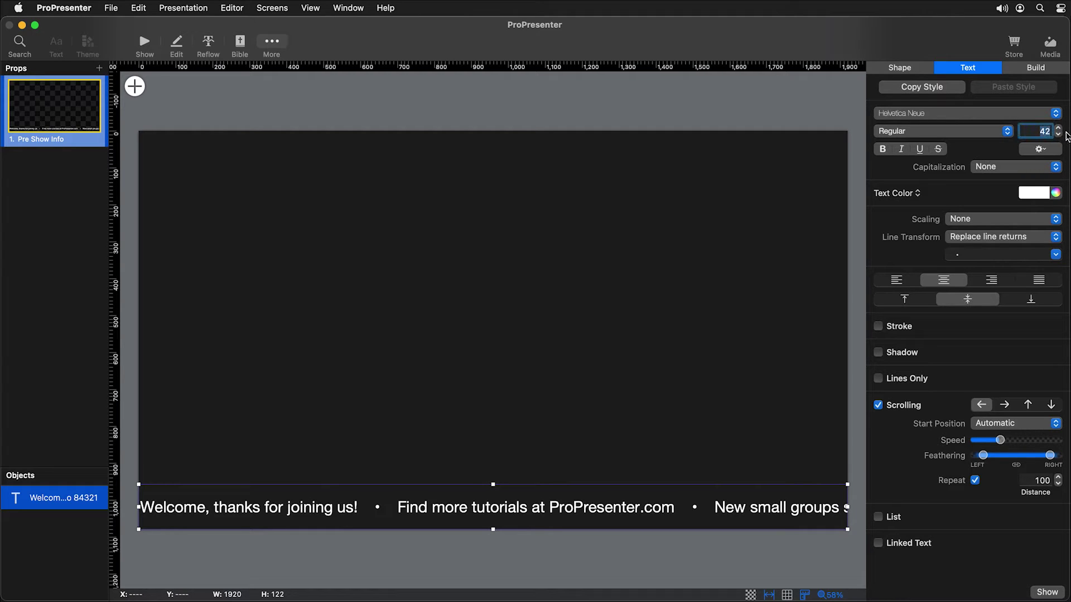
text(50)
key(Return)
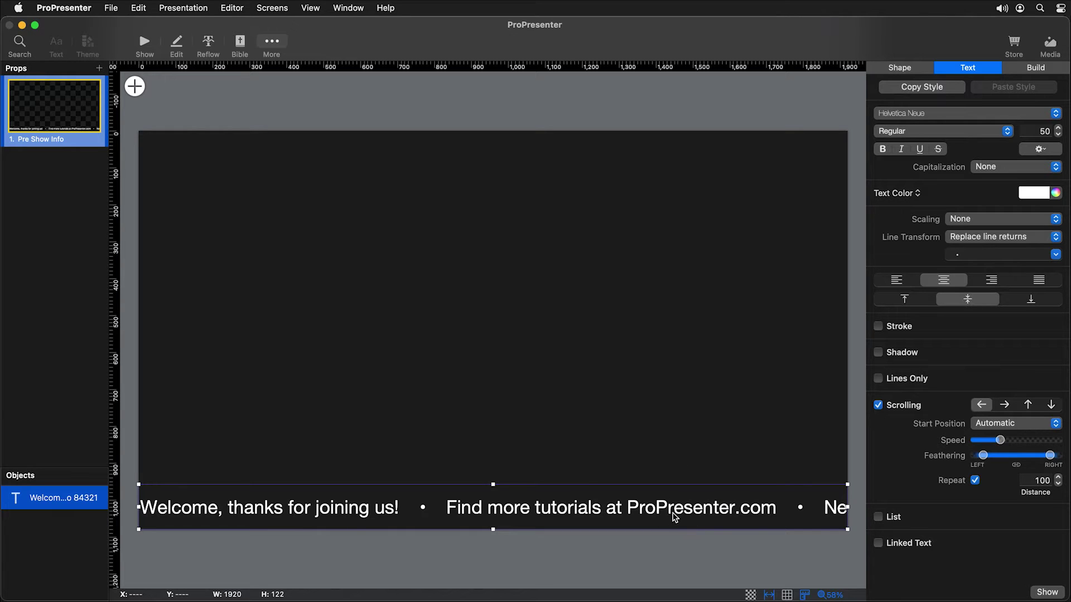
- Give the ticker text box a gradient fill running from red to dark purple
click(900, 68)
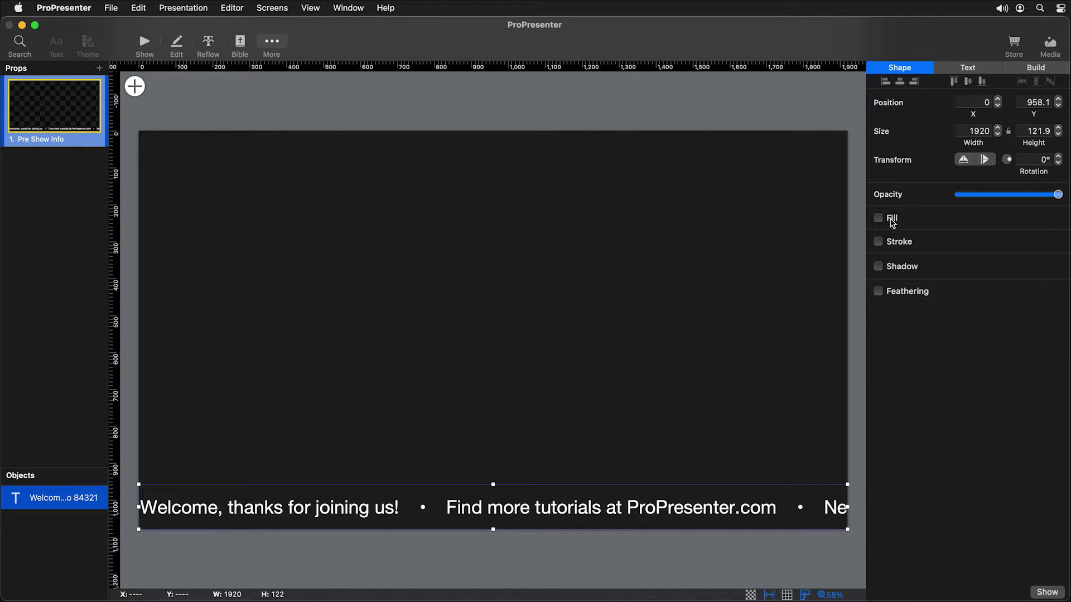
click(892, 219)
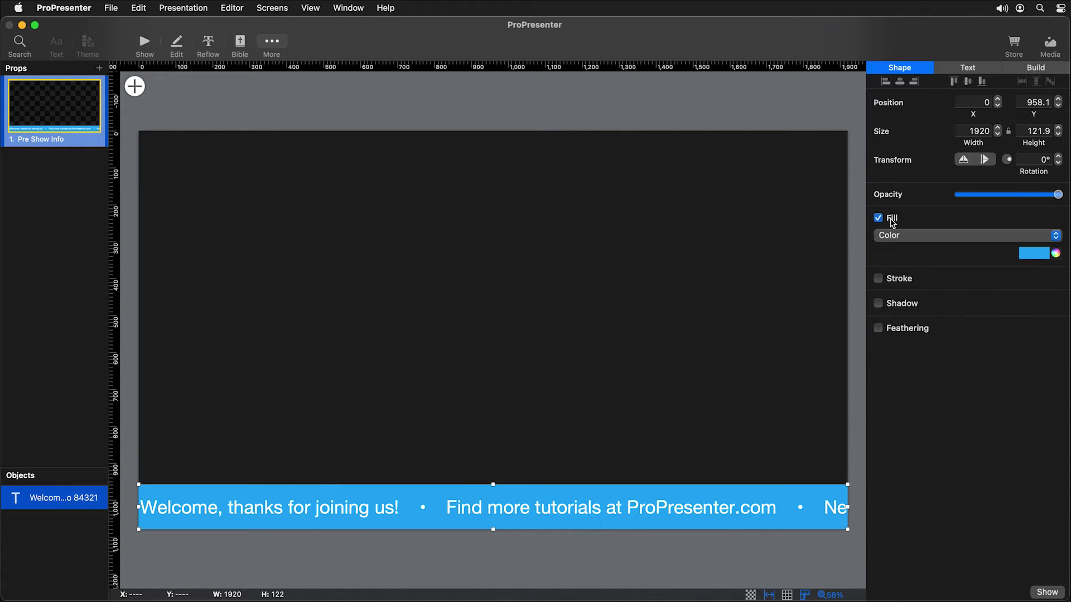
click(910, 240)
click(911, 252)
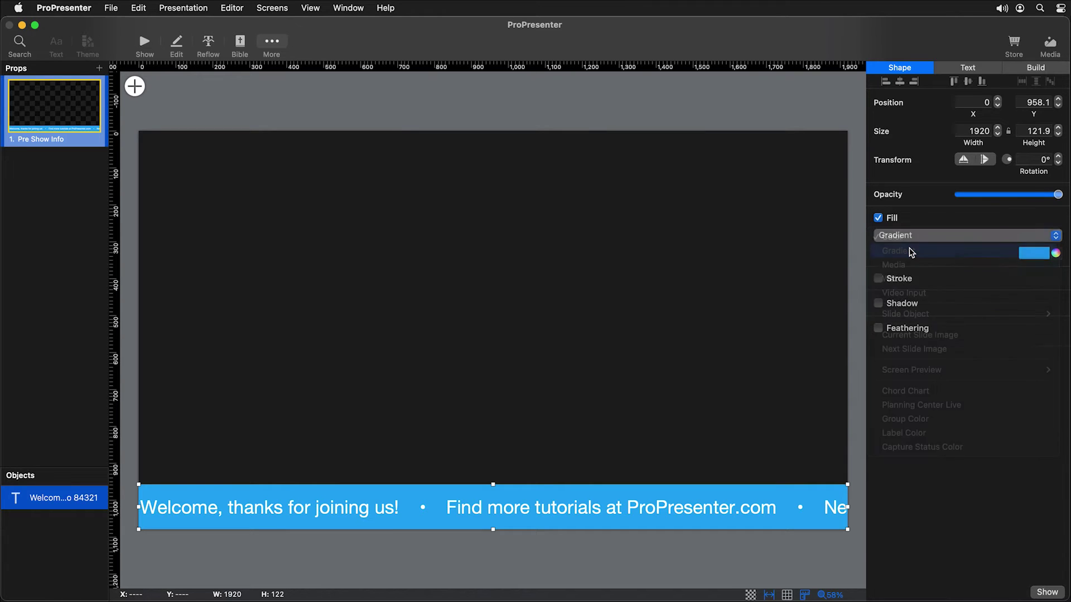
click(980, 254)
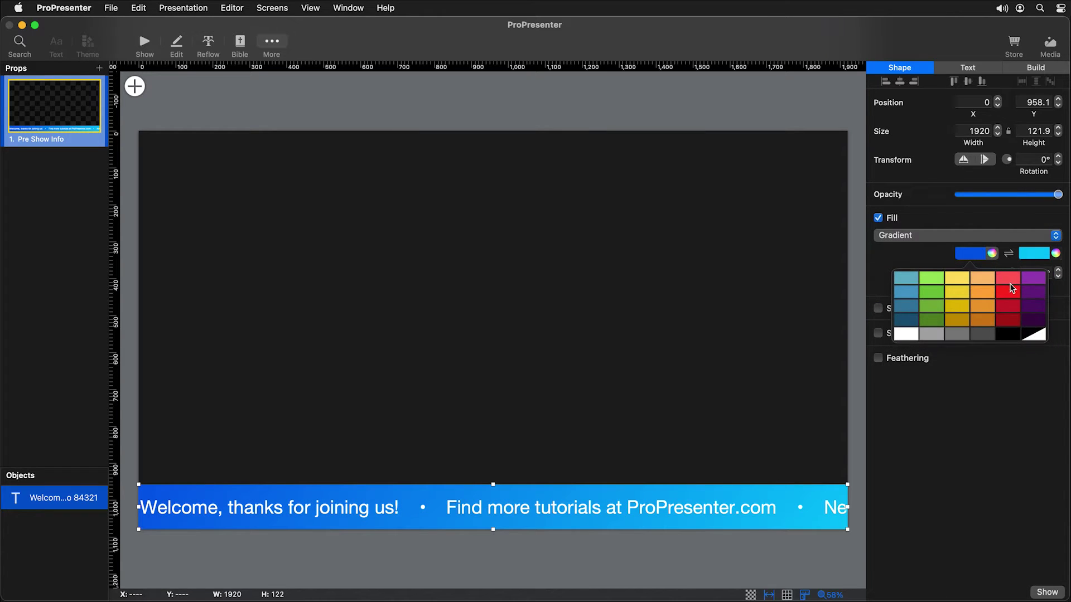
click(1011, 293)
click(1042, 254)
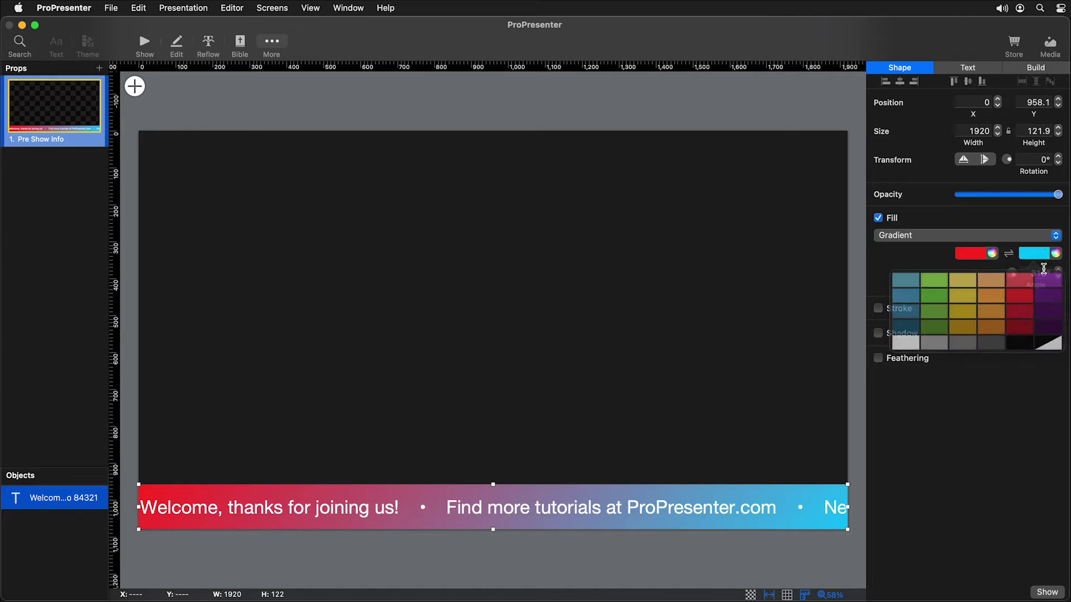
click(1055, 326)
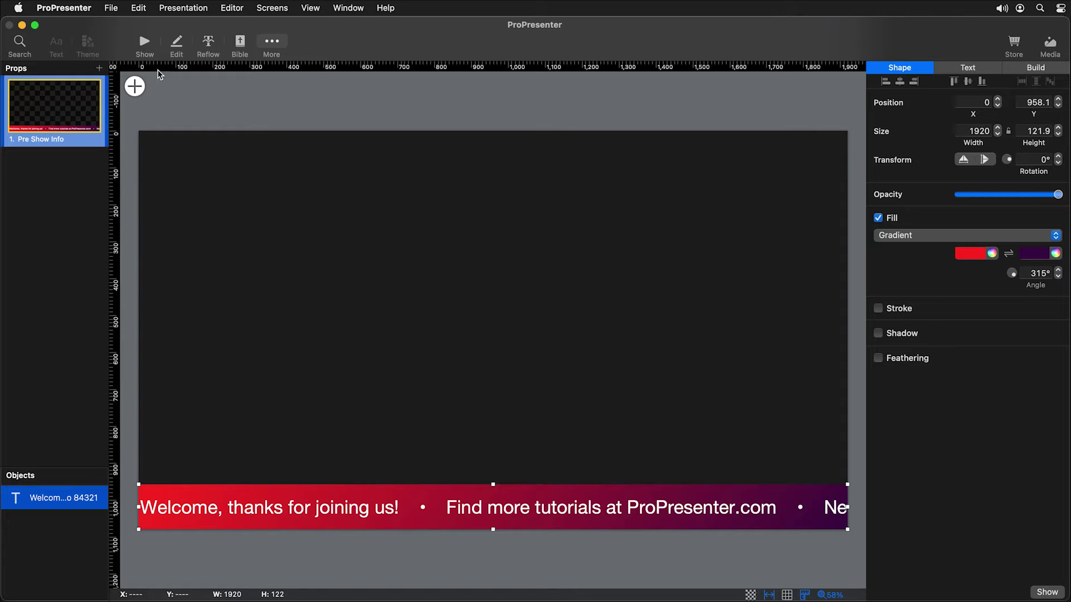
- Send the Pre Show Info prop live over Announcement Loop slides 2 and 3 to check the ticker, and clear all output
click(146, 44)
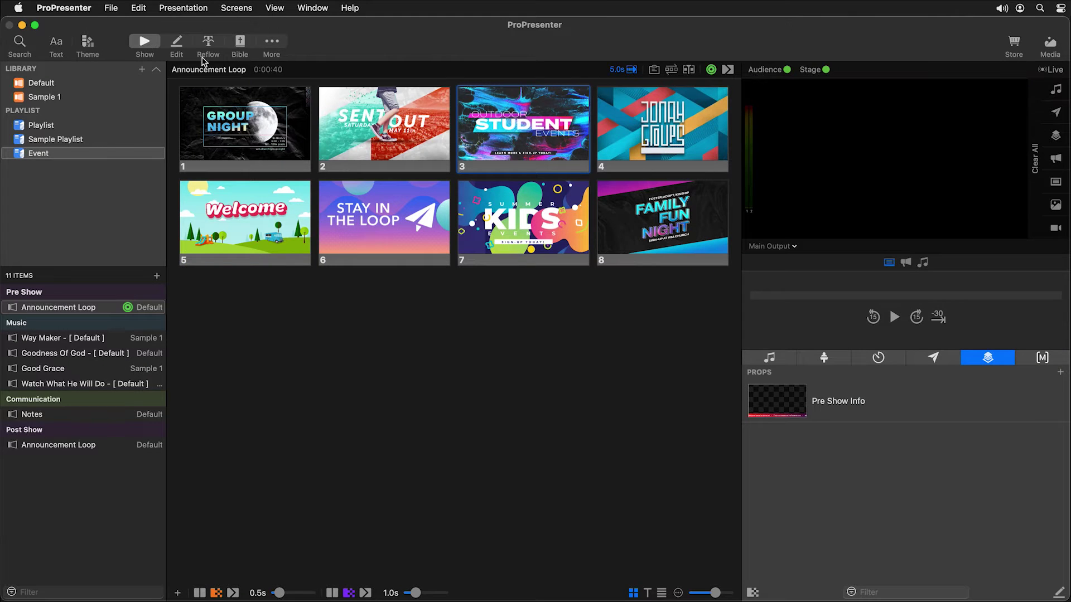
click(845, 408)
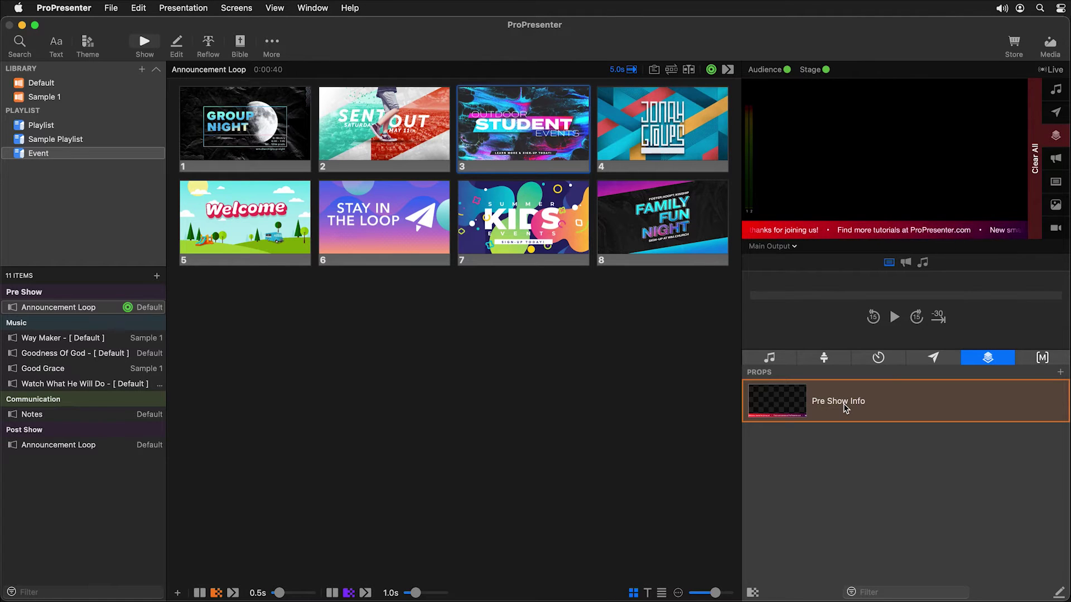
click(395, 139)
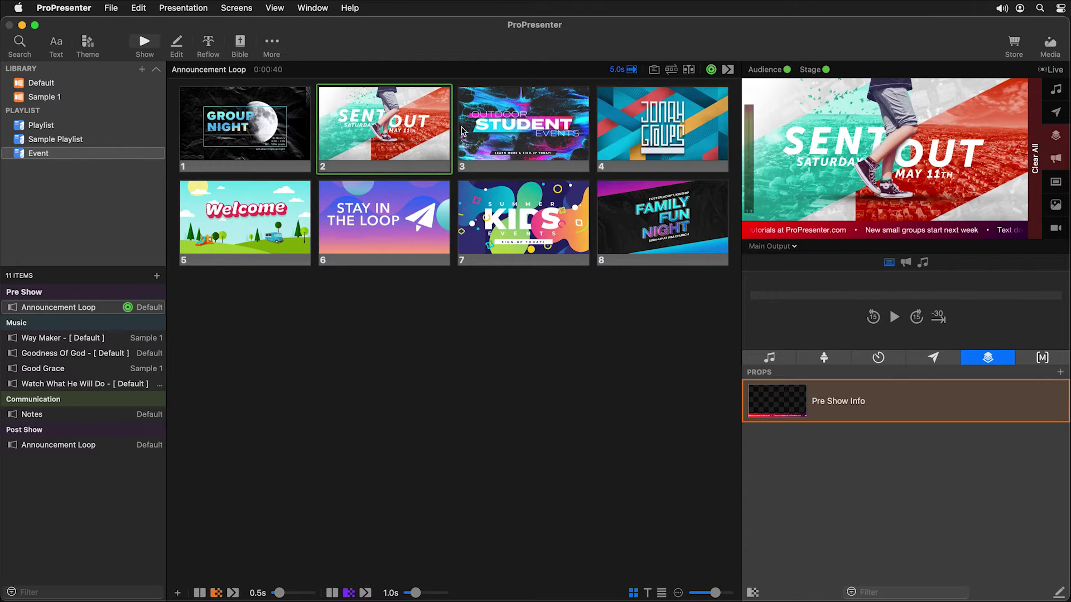
click(506, 142)
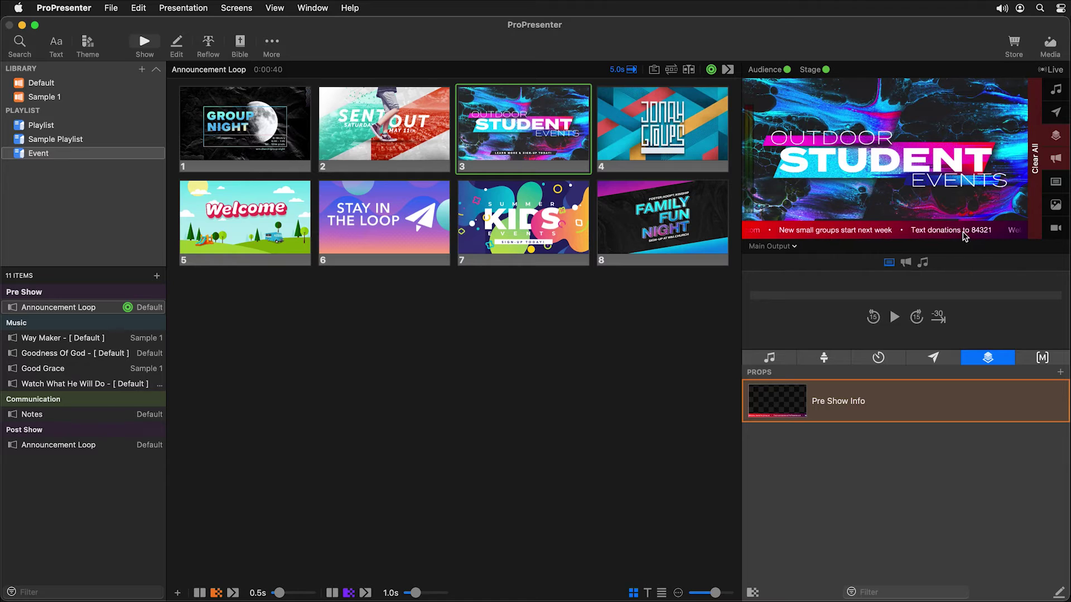
click(1035, 211)
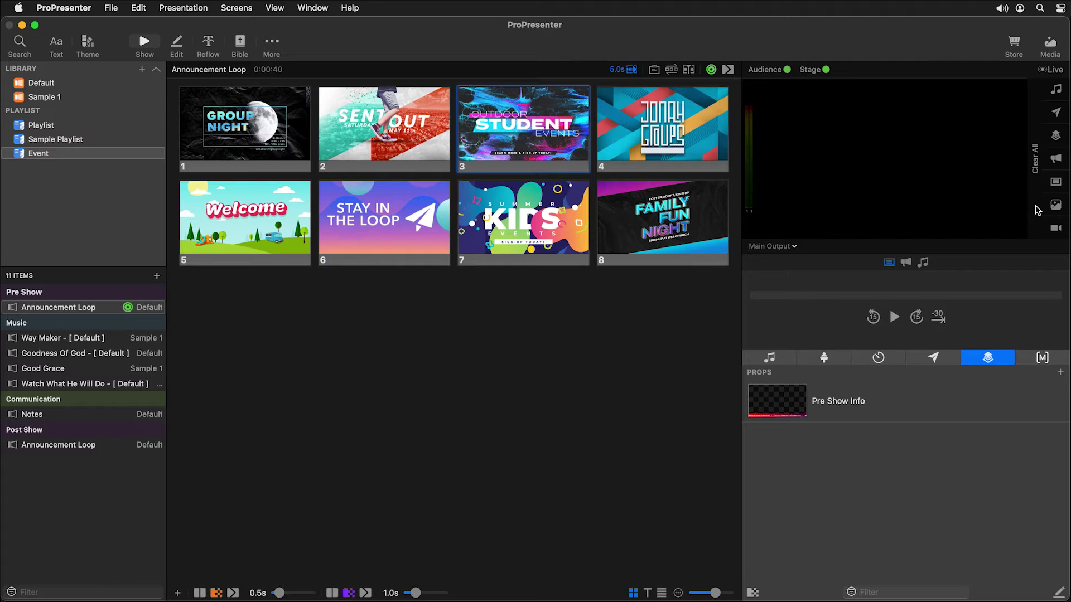
right_click(888, 402)
click(910, 407)
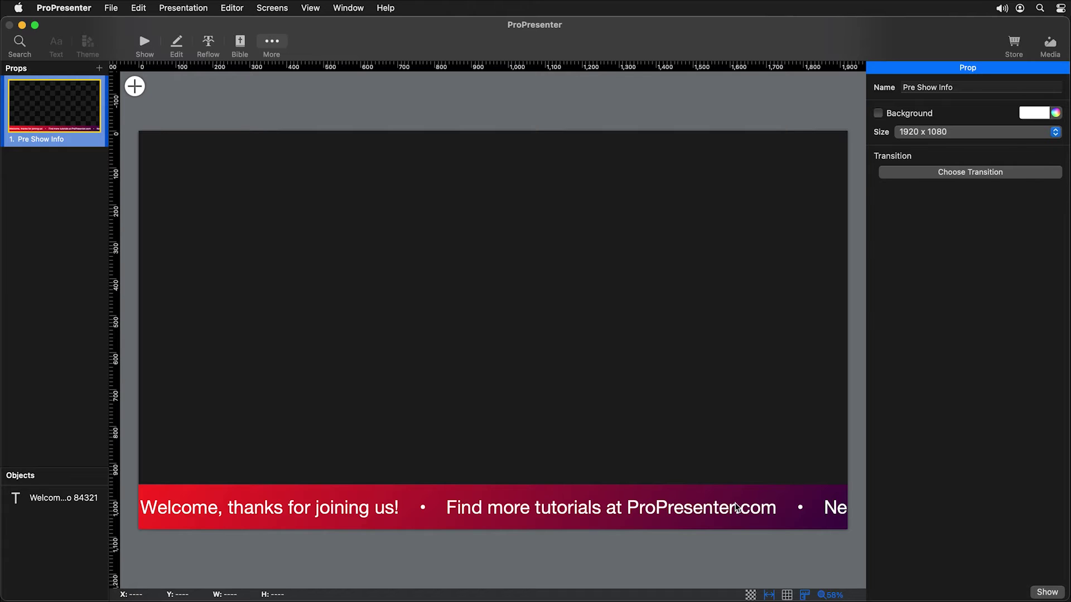
click(736, 507)
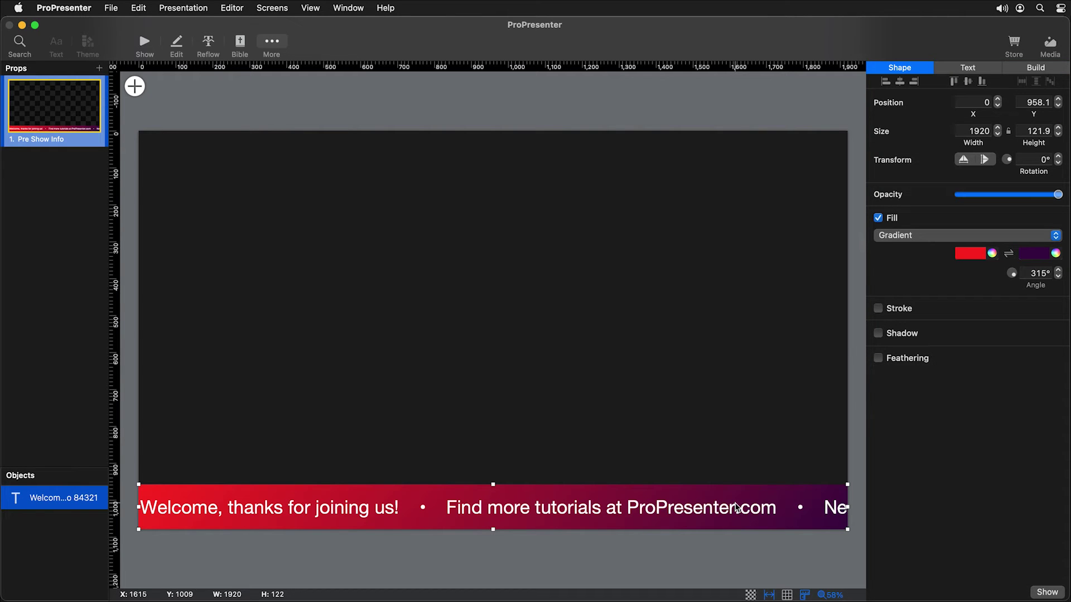
click(973, 69)
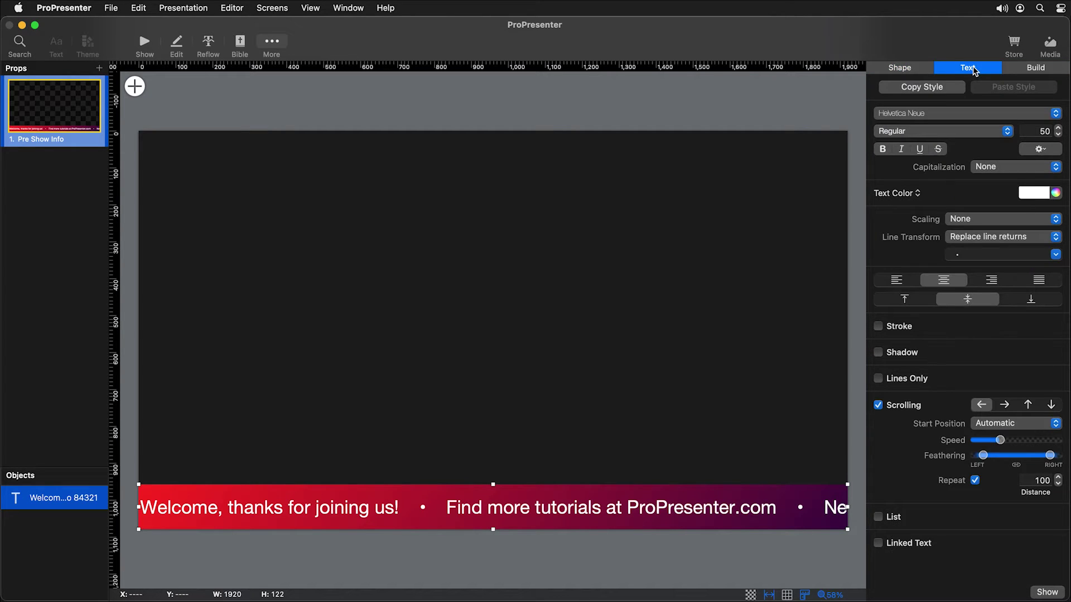
click(879, 543)
click(879, 544)
click(973, 546)
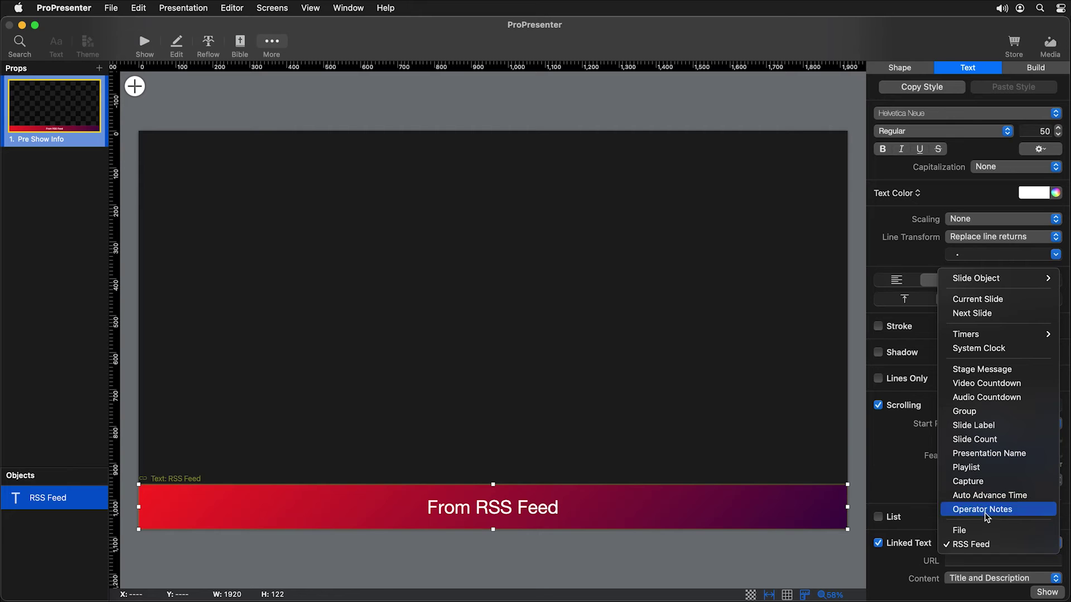
click(987, 546)
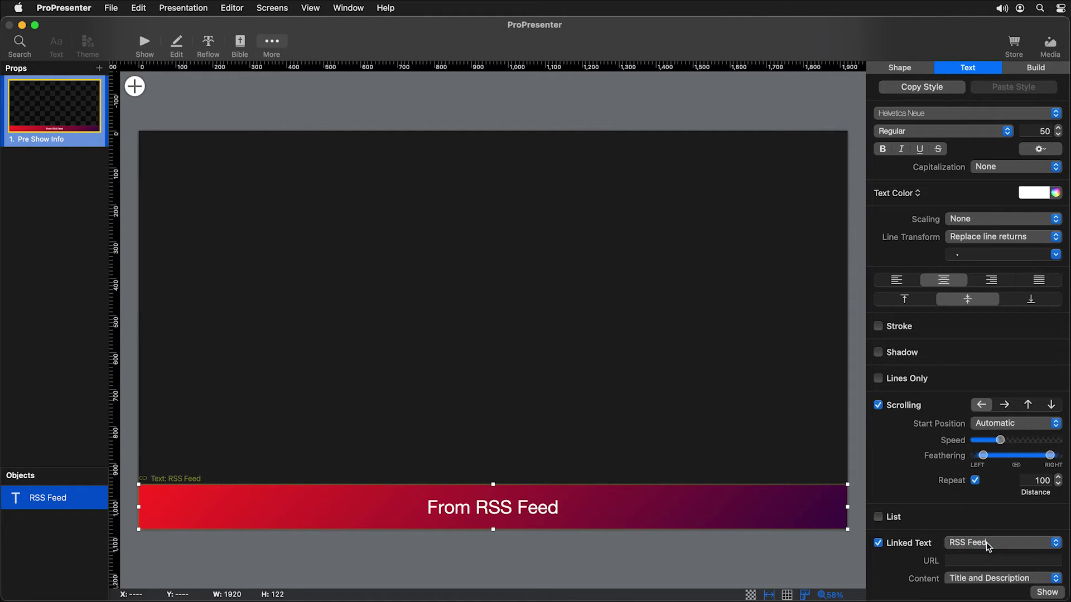
click(955, 561)
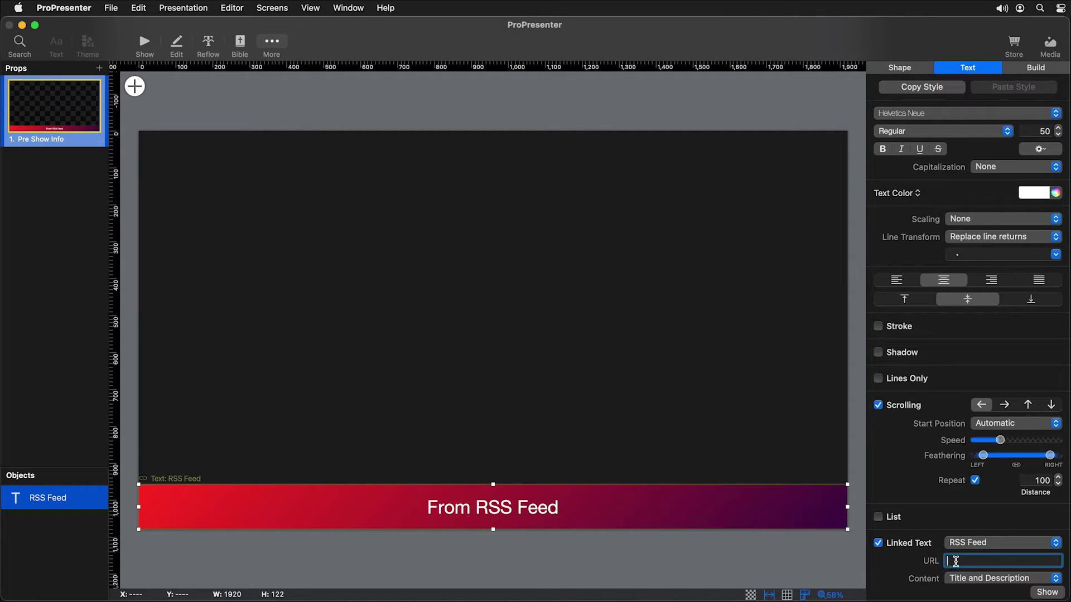
text(https://weather-broker-cdn.api.bbci.co.uk/en/forecast/rss/3day/4180439)
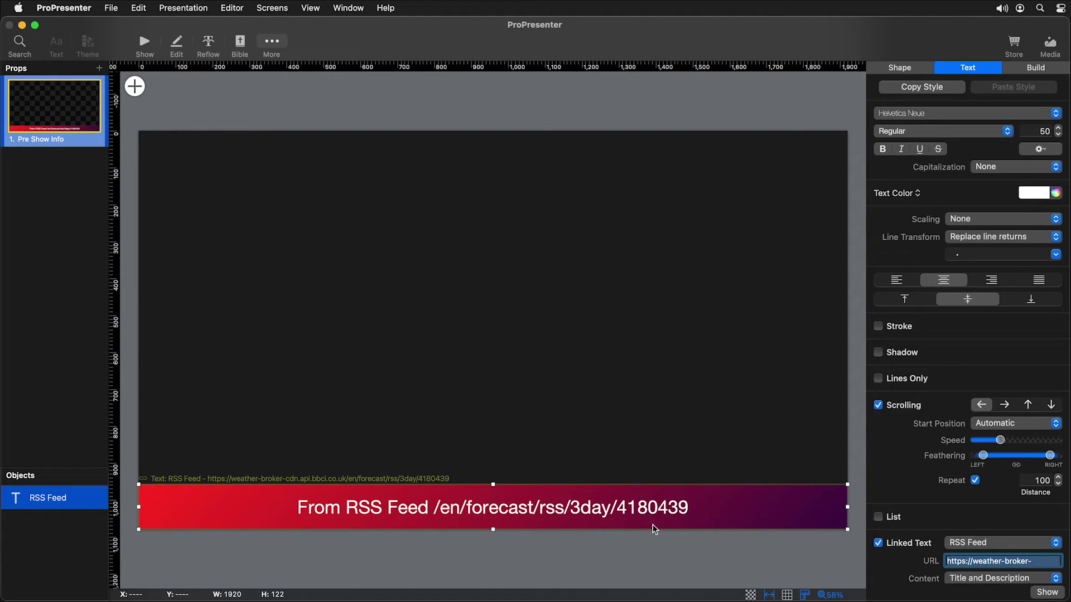
- Keep the RSS content as Title and Description, and set the feed's delimiter to a bullet padded with extra spaces
scroll(932, 562, down, 2)
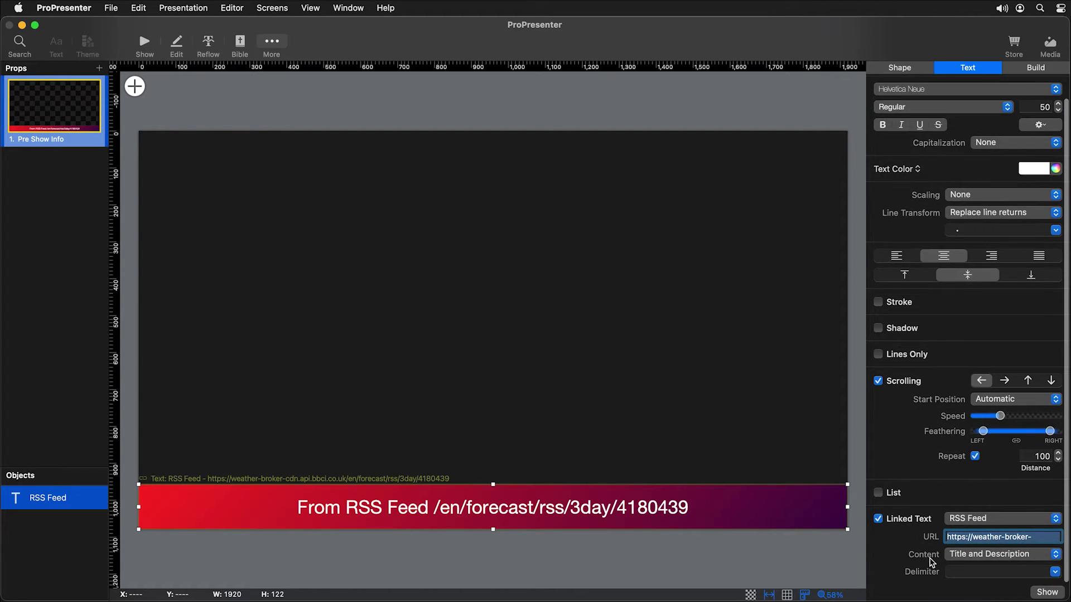
click(974, 558)
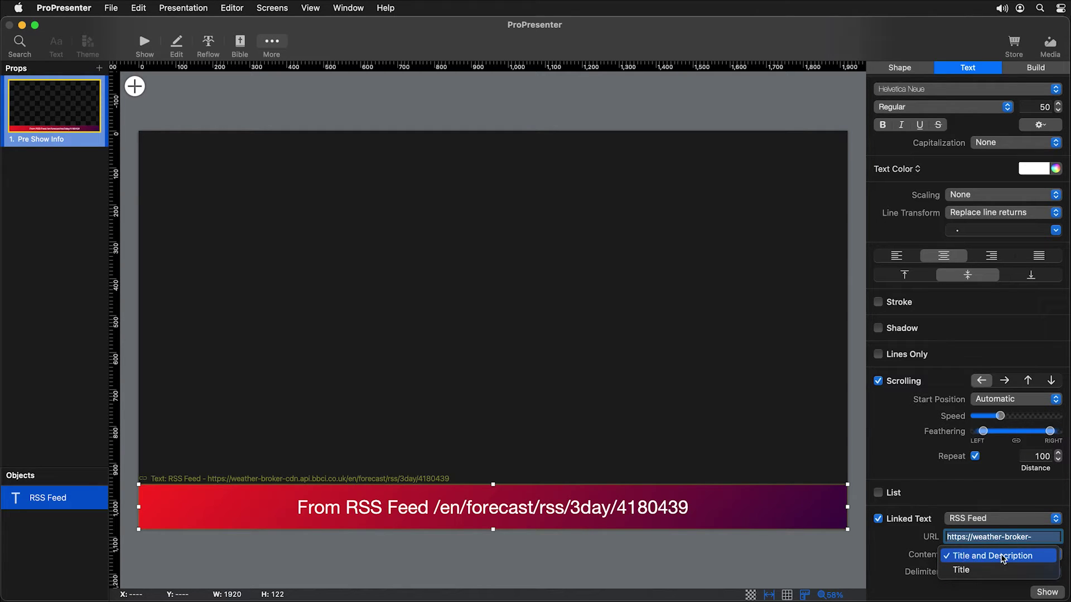
click(968, 557)
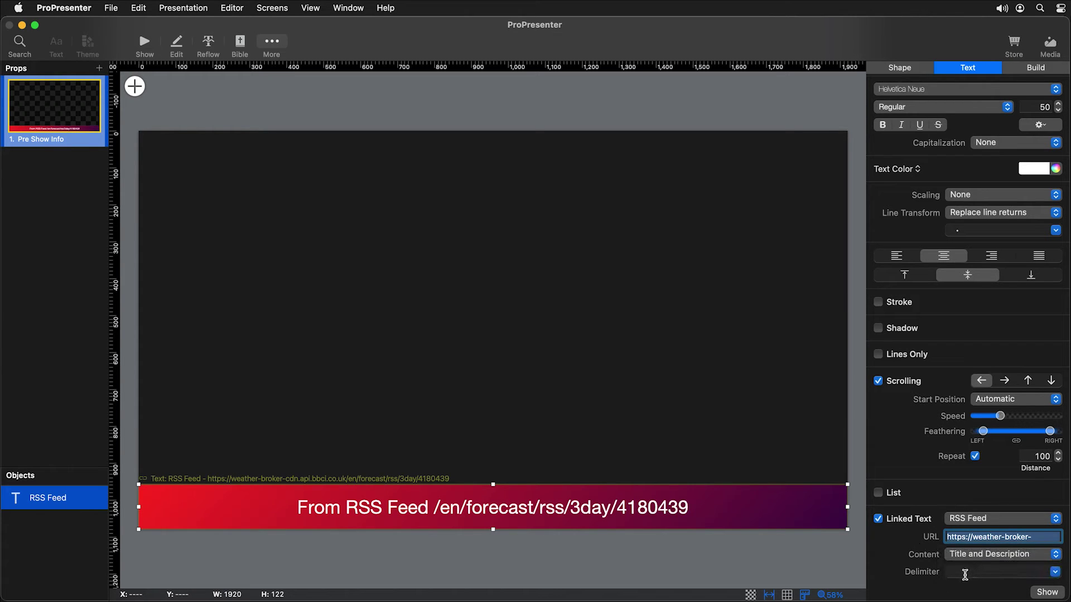
click(1054, 573)
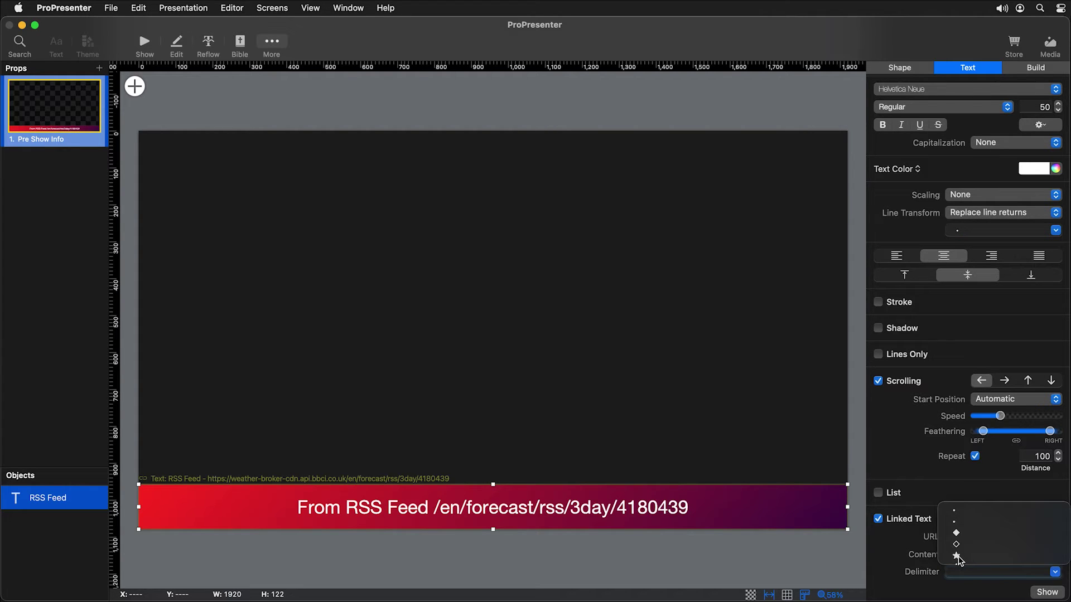
click(955, 511)
key(Left)
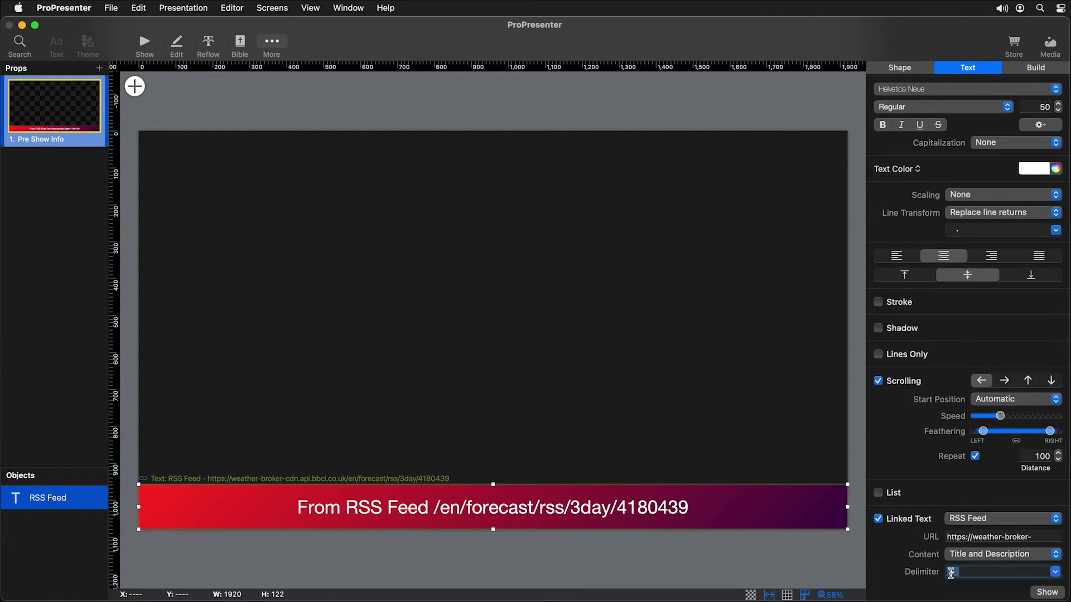
key(Right)
key(Return)
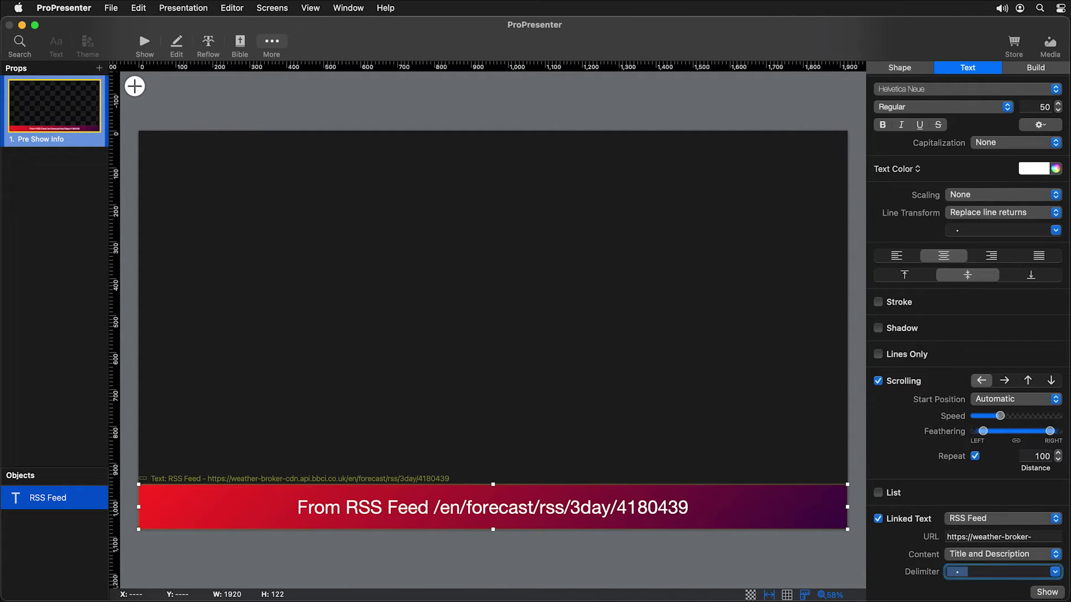
- Send the Pre Show Info prop live to check the scrolling RSS weather feed
click(145, 53)
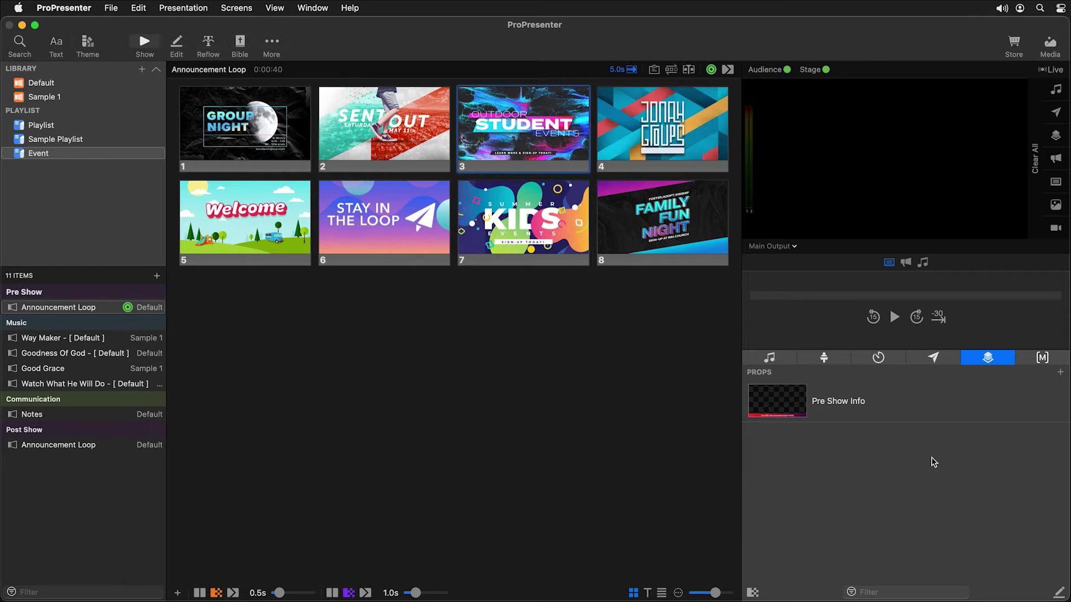
click(859, 408)
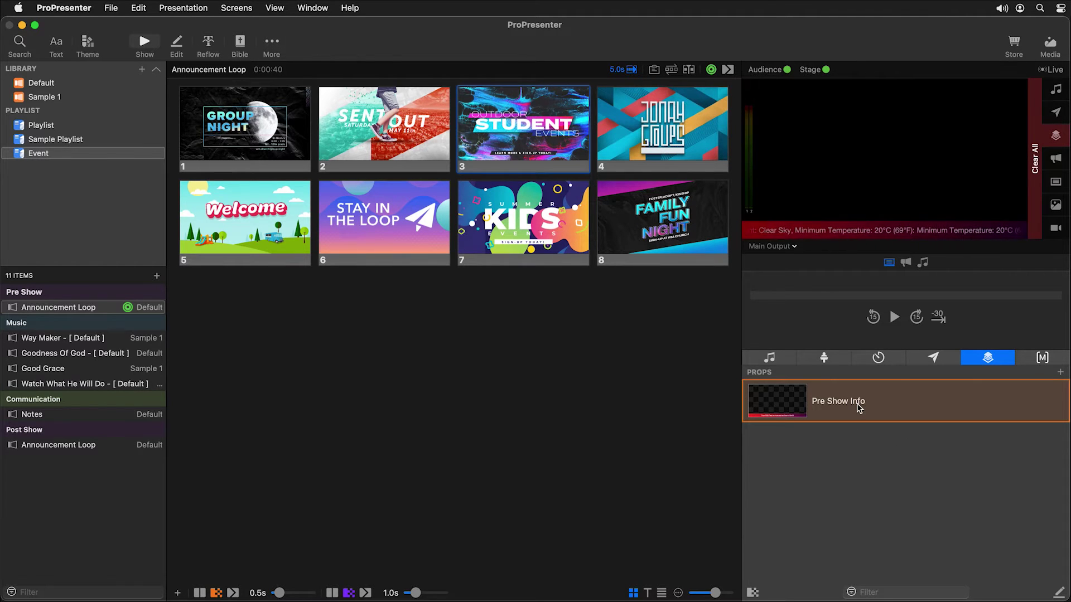
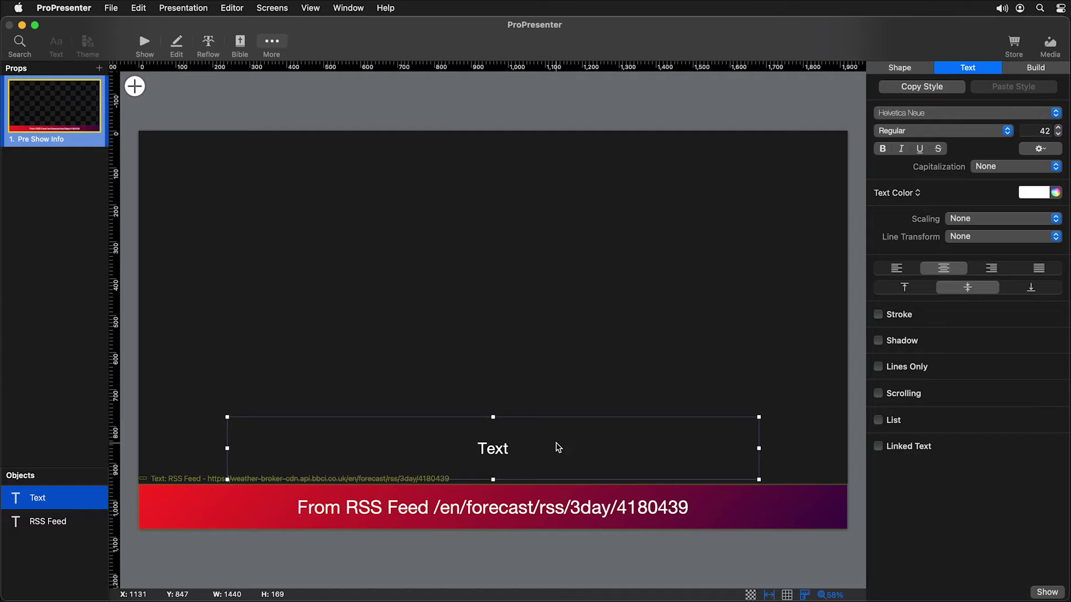
- Fit the new text box into the canvas's bottom-right corner over the ticker, about 321 wide by 169.5 high, and fill it white
drag(557, 444, 649, 495)
drag(325, 498, 729, 511)
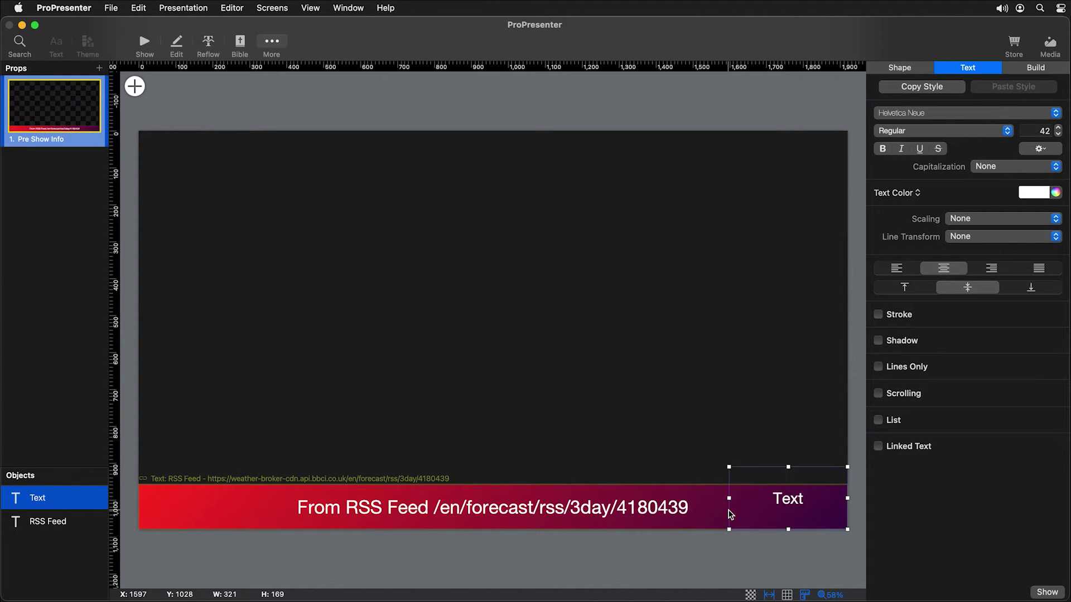
click(903, 68)
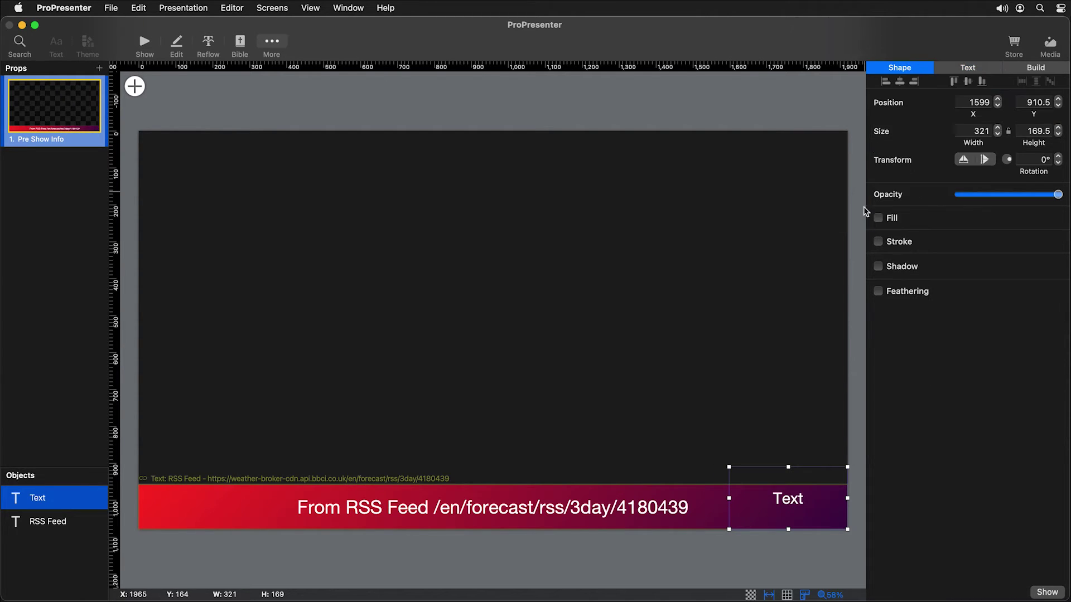
click(891, 219)
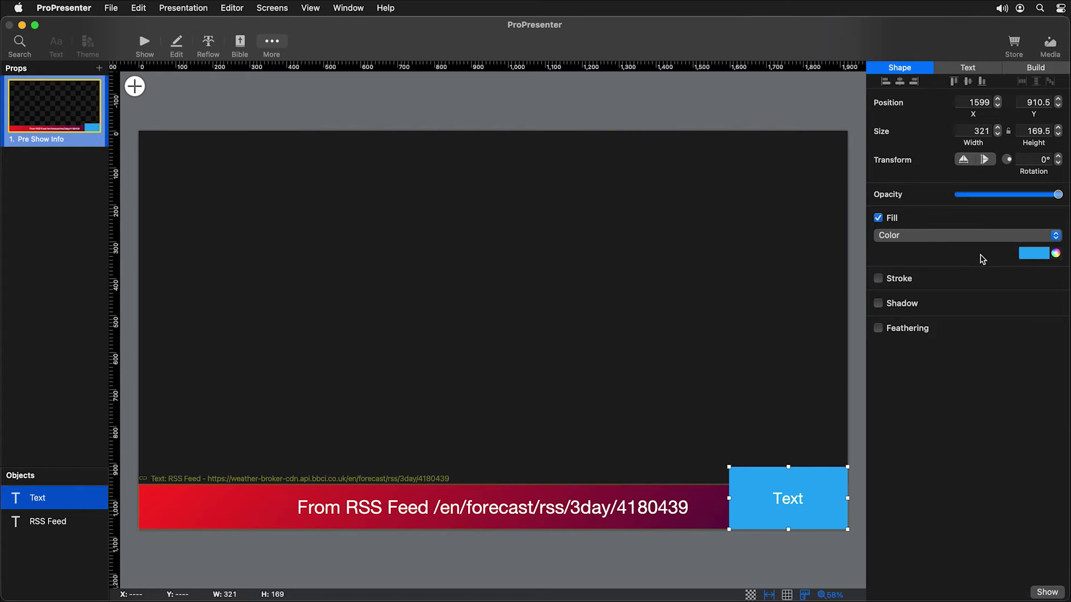
click(1041, 256)
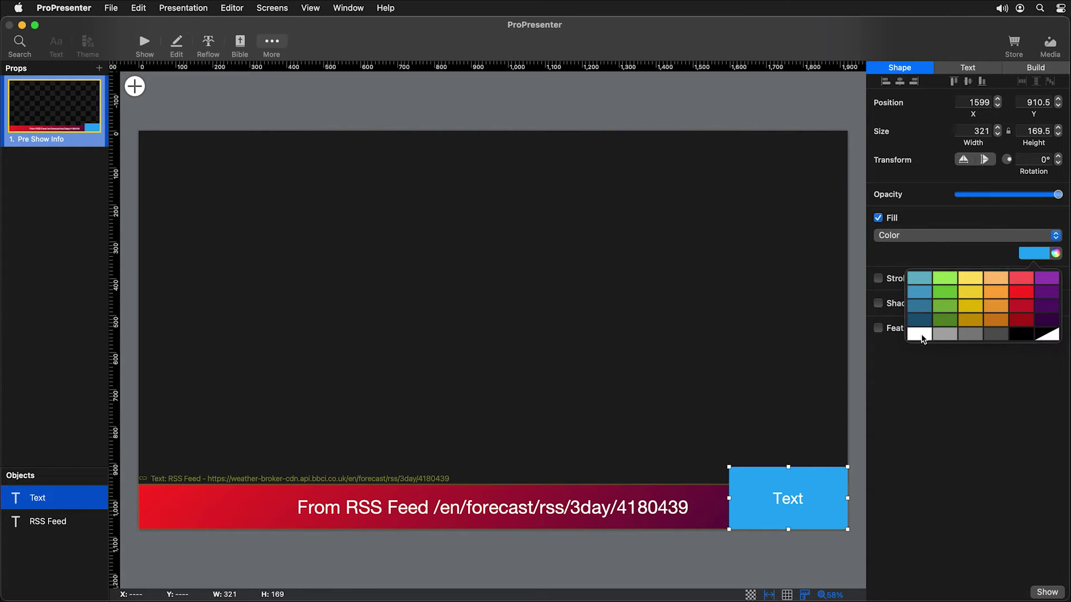
click(920, 335)
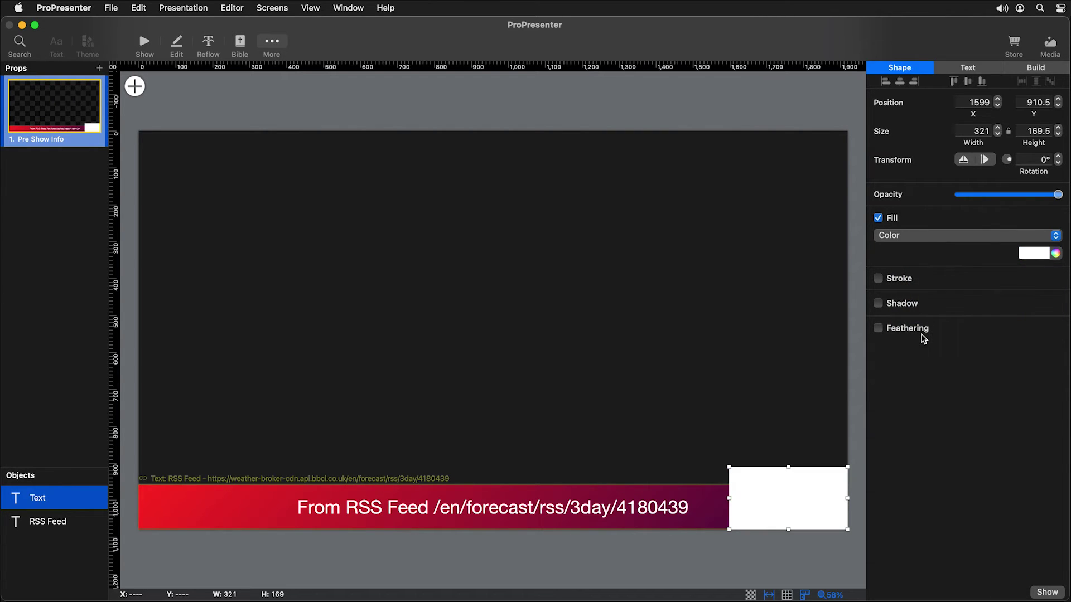
- Set the white box's text to dark purple at size 60
click(968, 68)
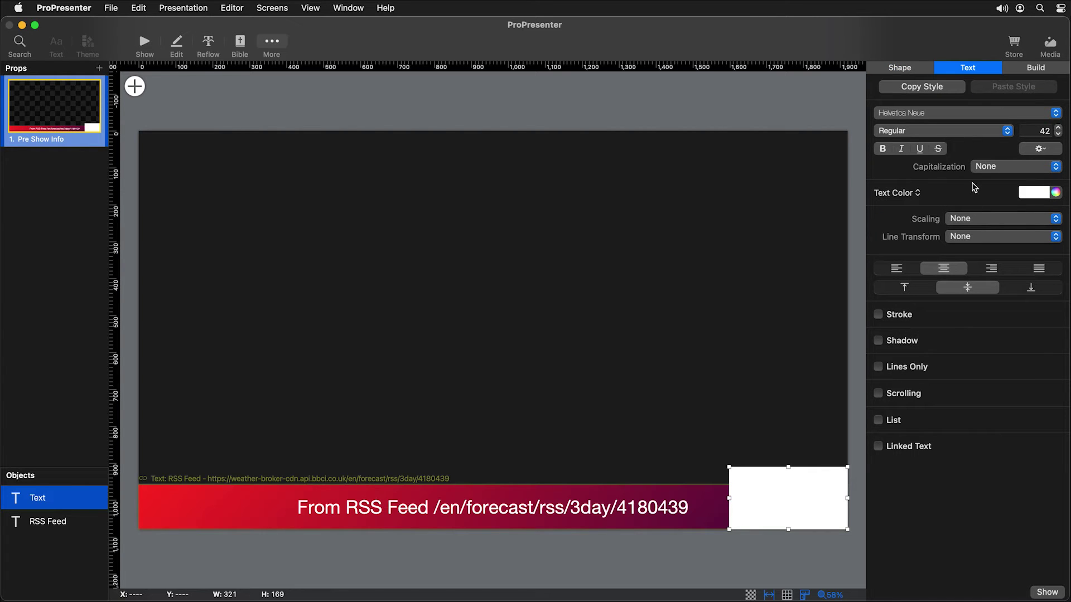
click(1033, 193)
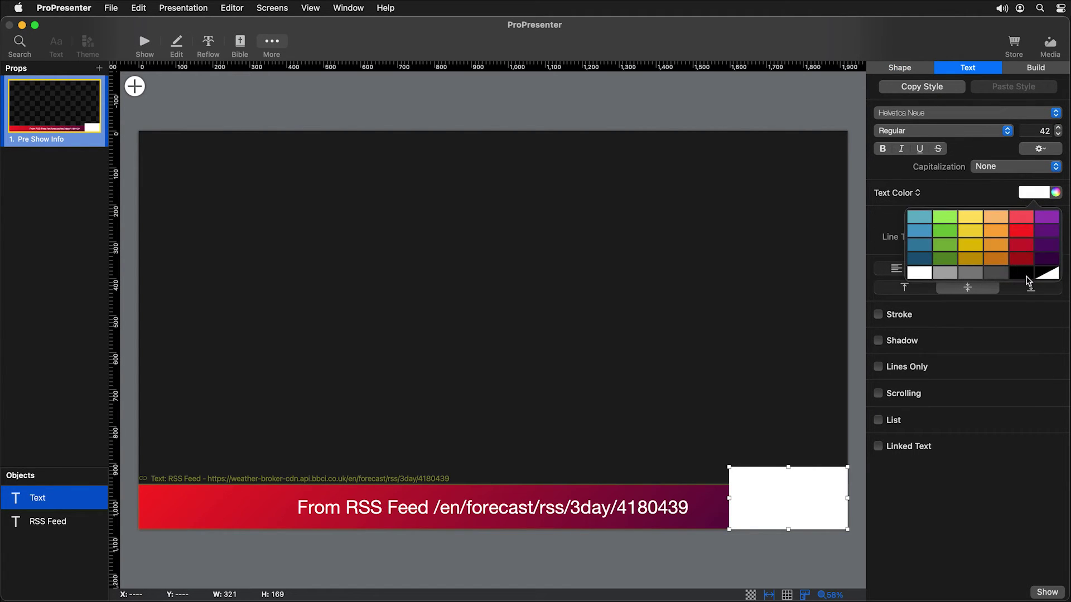
click(1047, 262)
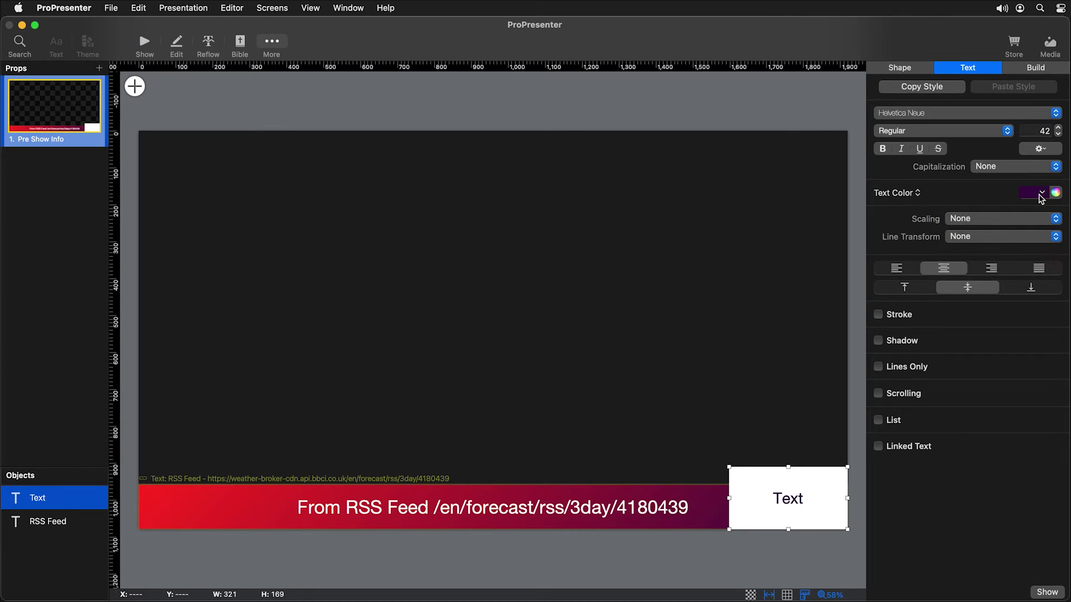
click(1041, 129)
text(60)
key(Return)
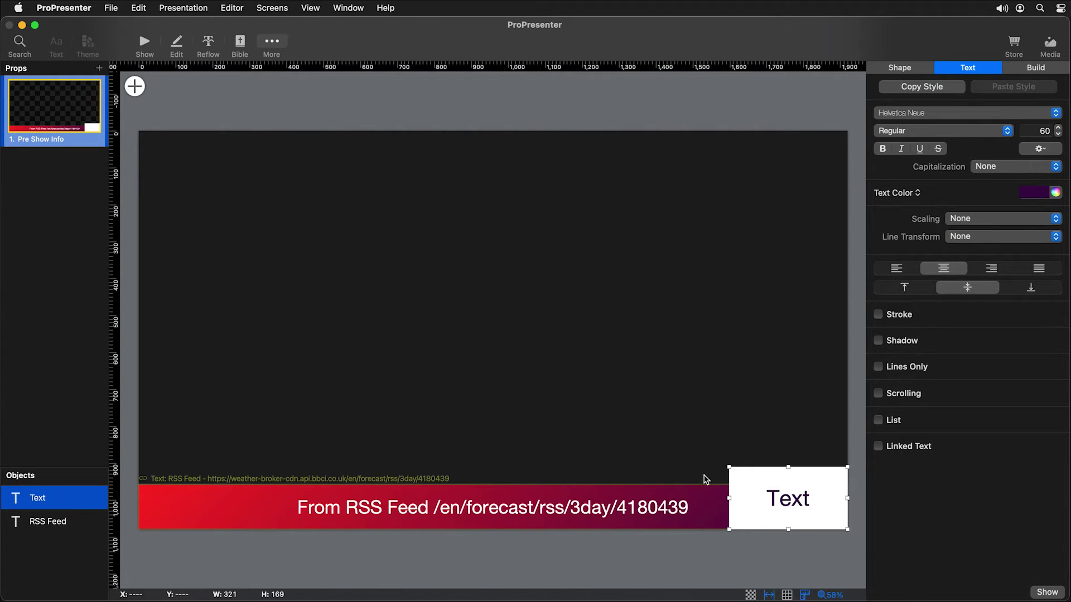
- Make the white text box's shape editable and slant its left edge by moving the top-left corner inward to about X 1704
right_click(739, 476)
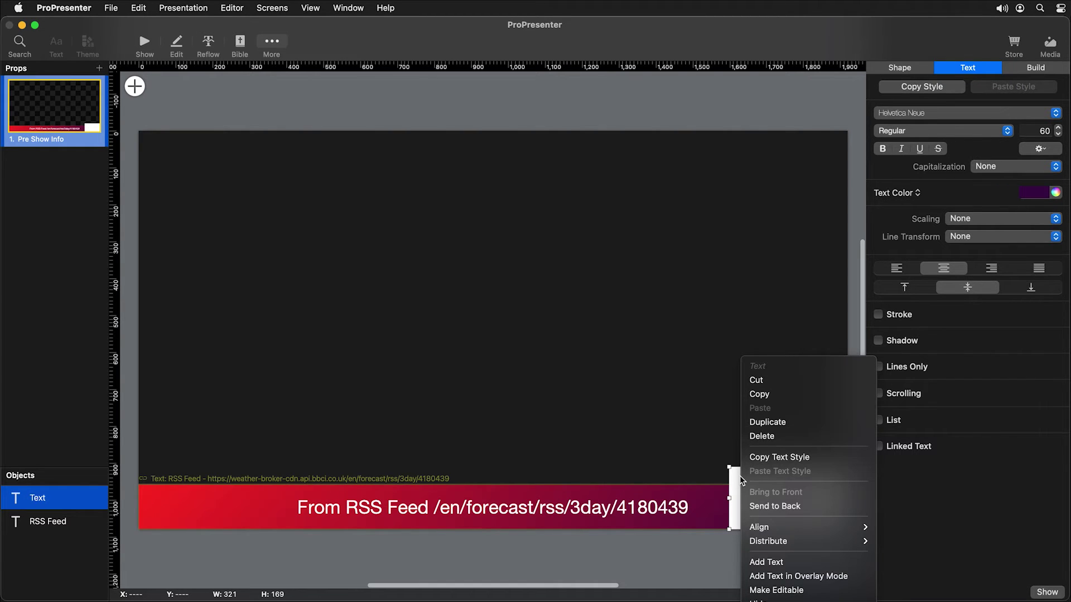
click(773, 590)
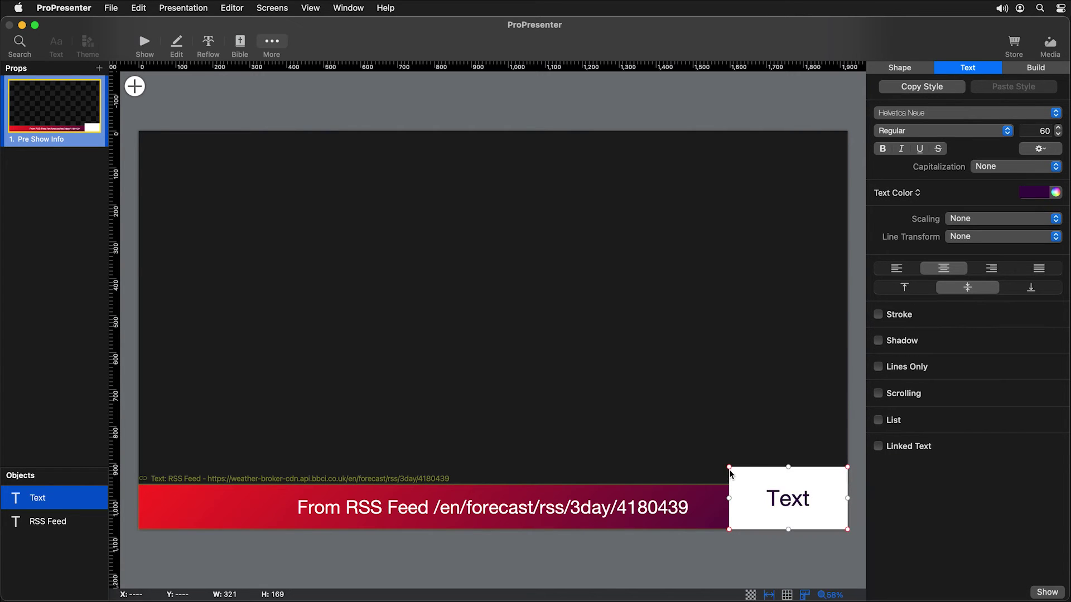
drag(729, 468, 769, 473)
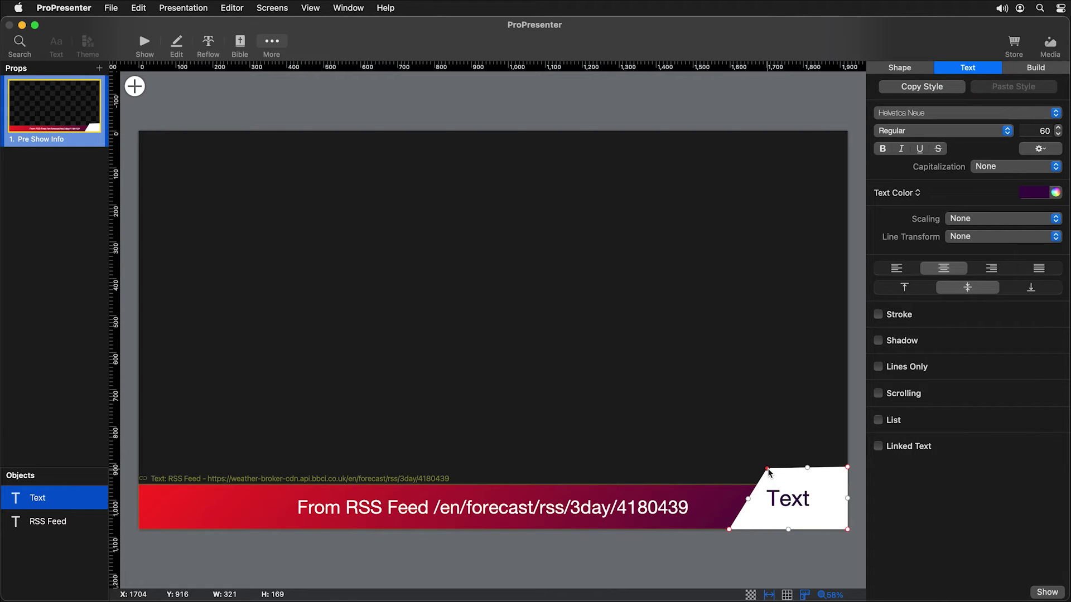
drag(768, 473, 770, 473)
- Right-align the text in the white box and set its right margin to 50
click(989, 270)
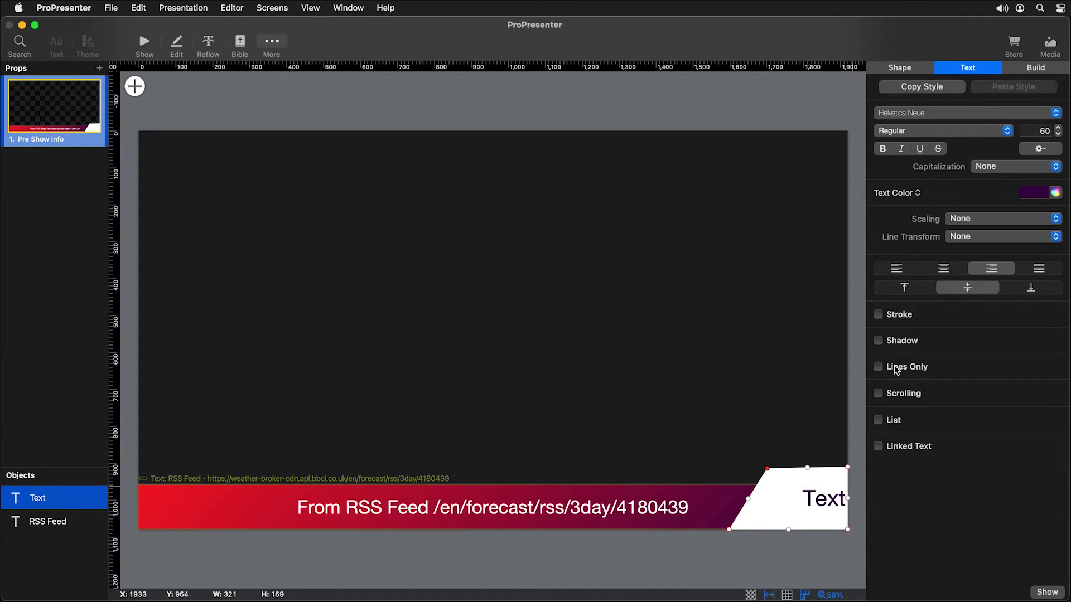
click(1043, 151)
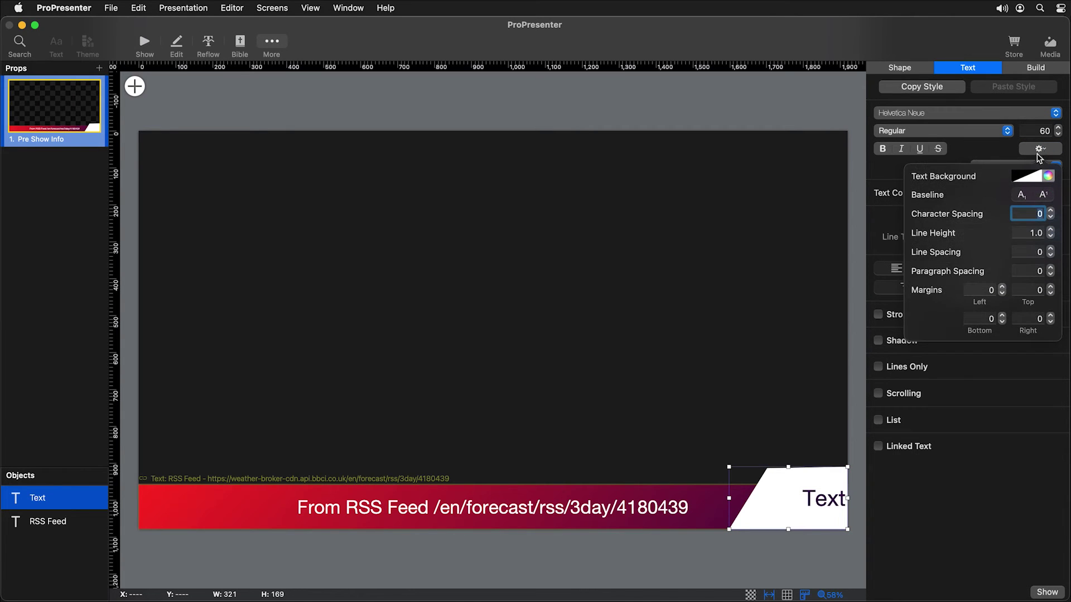
click(1033, 319)
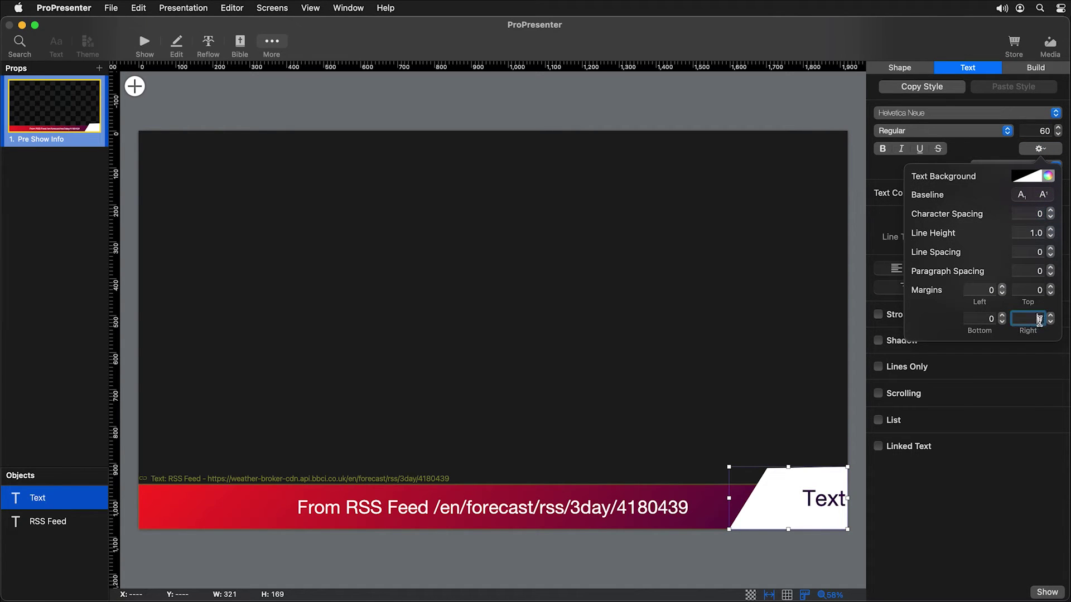
text(50)
key(Return)
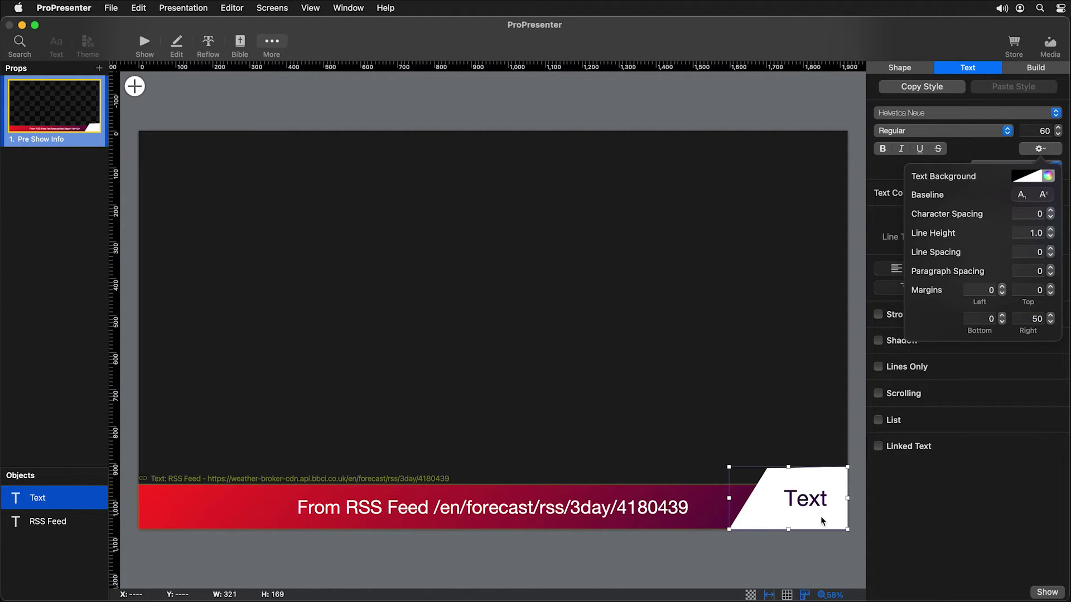
click(758, 573)
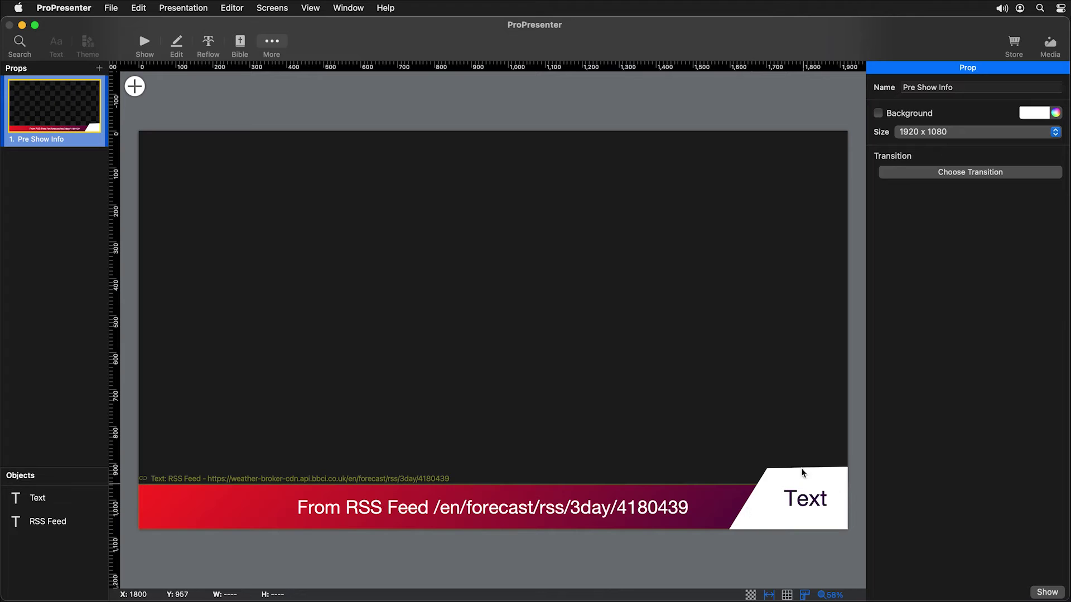
- Link the white box's text to the Countdown Clock timer, formatted as mm:ss with hours and fractional seconds turned off
click(812, 503)
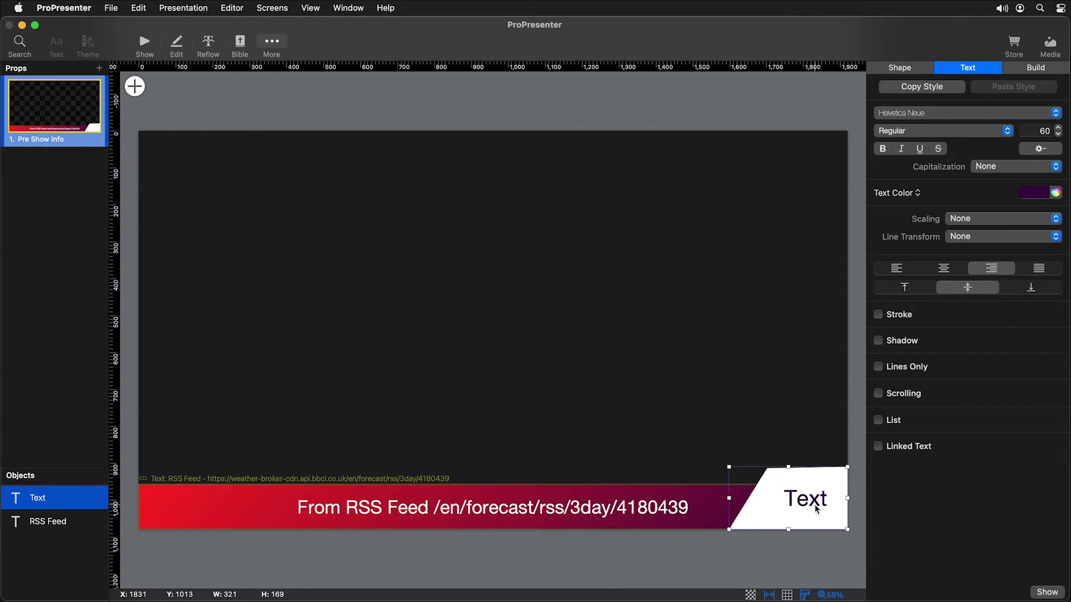
click(910, 448)
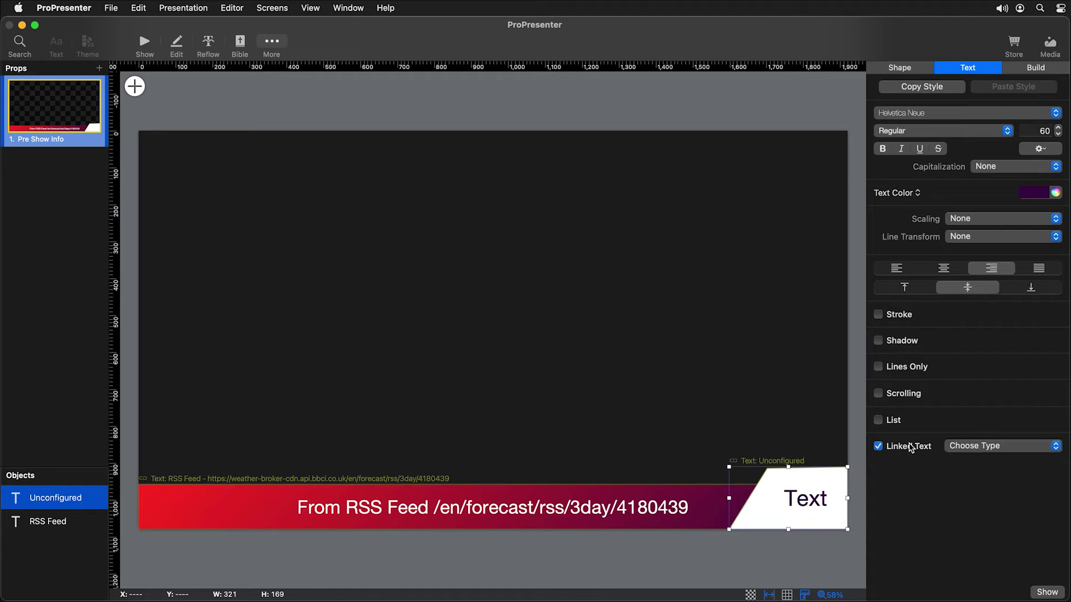
click(985, 446)
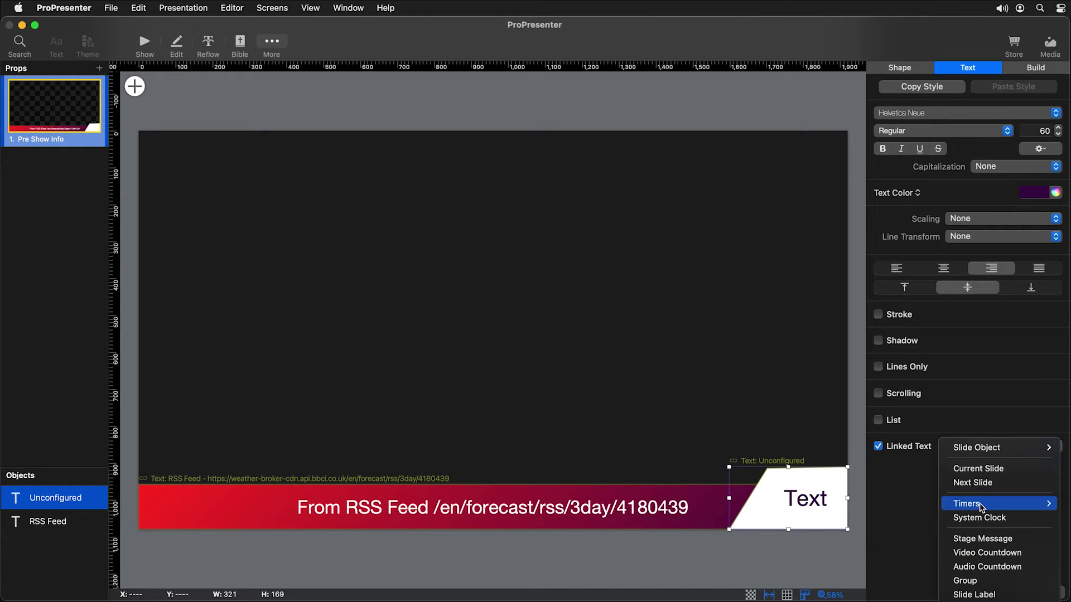
mouse_move(982, 507)
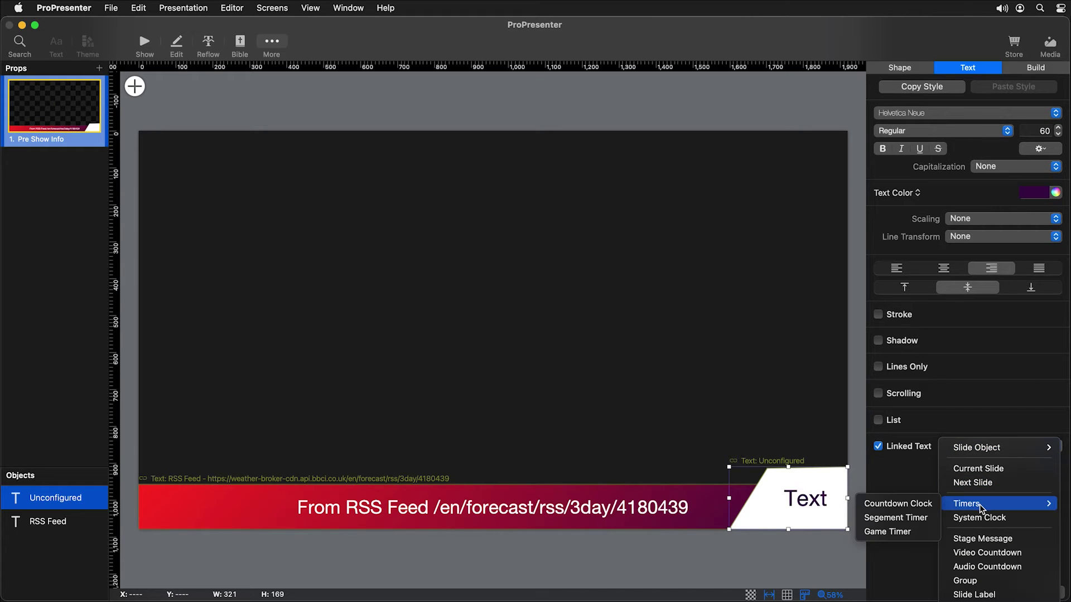
click(907, 506)
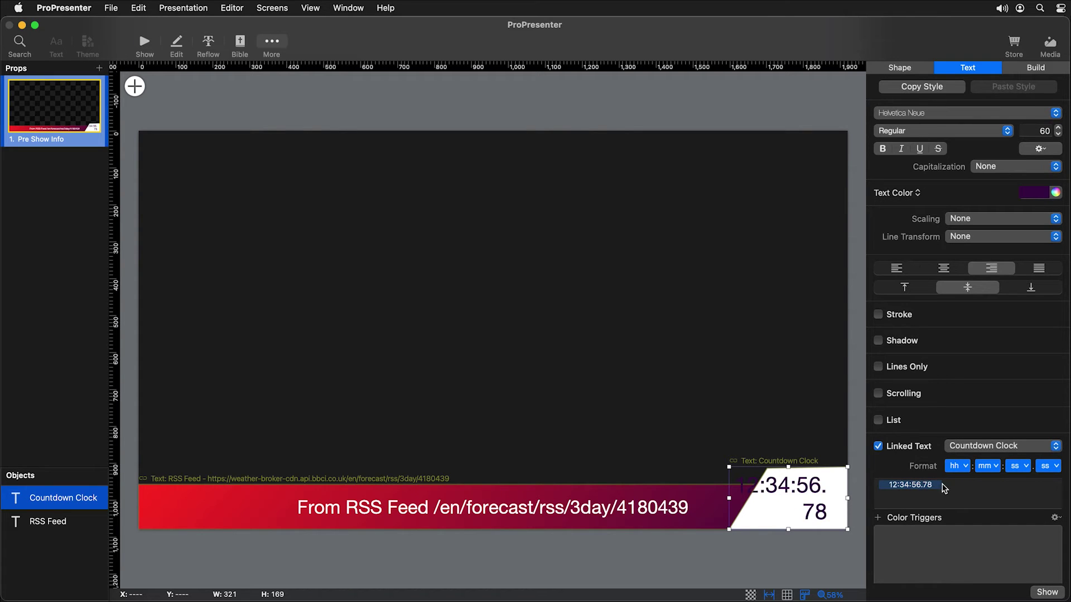
click(957, 466)
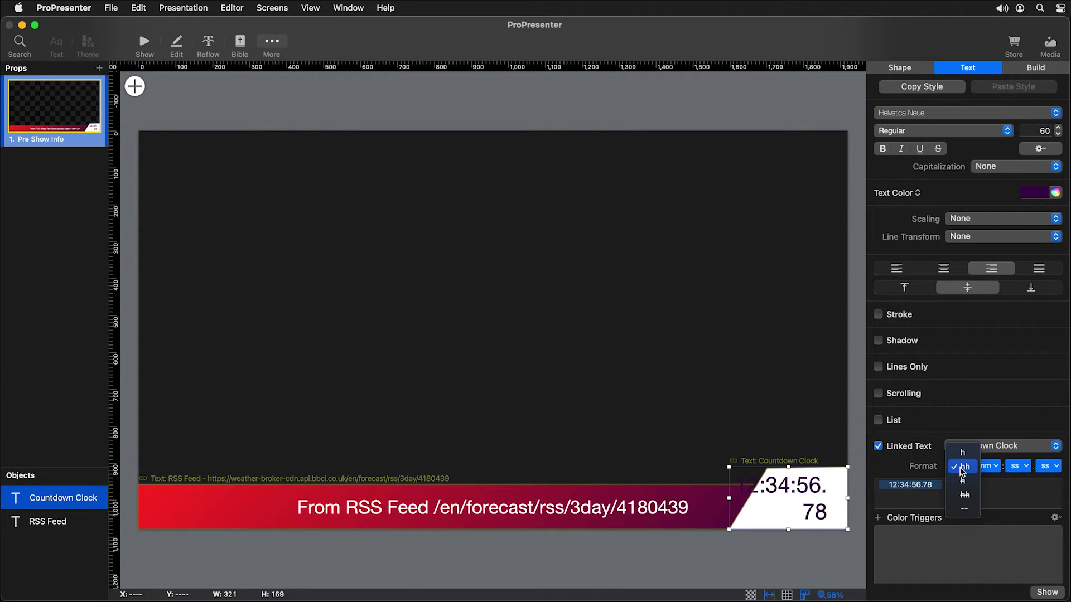
click(966, 509)
click(1049, 466)
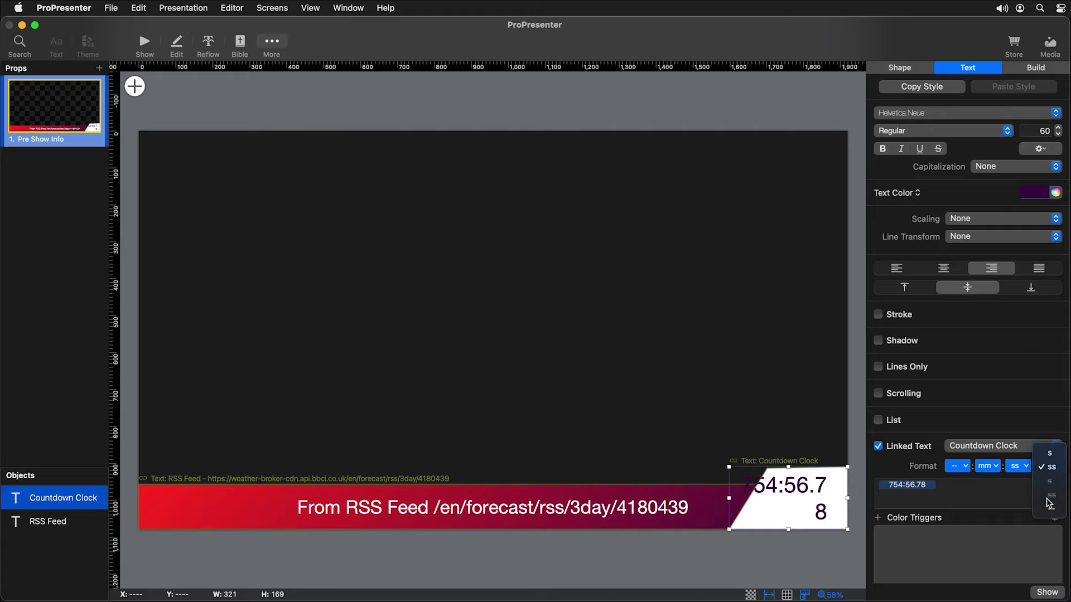
click(1048, 509)
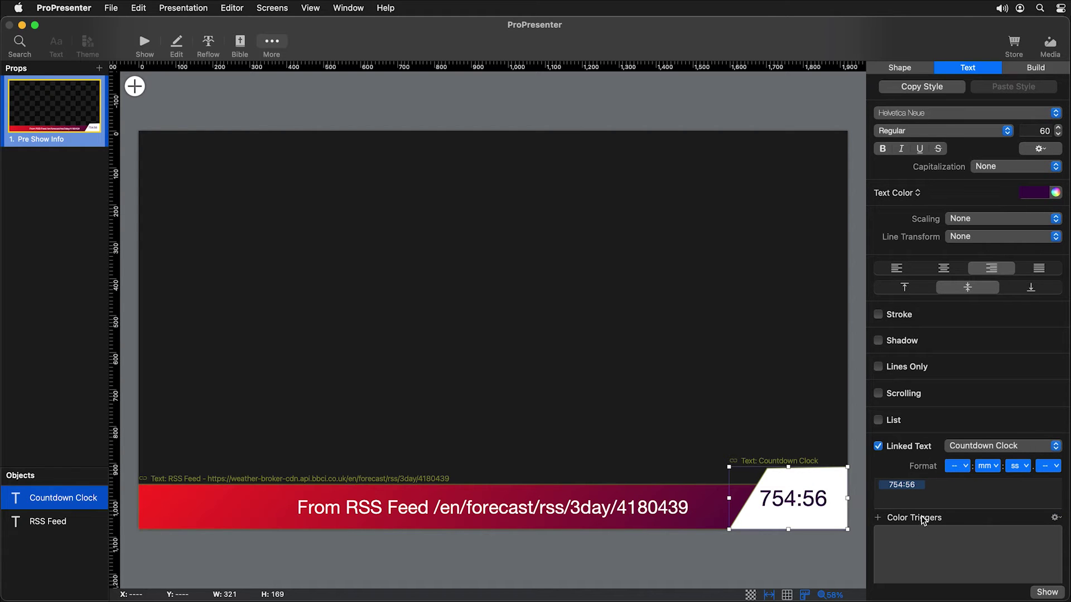
- Send the Pre Show Info prop live to check the countdown beside the scrolling feed, and clear the output
click(144, 44)
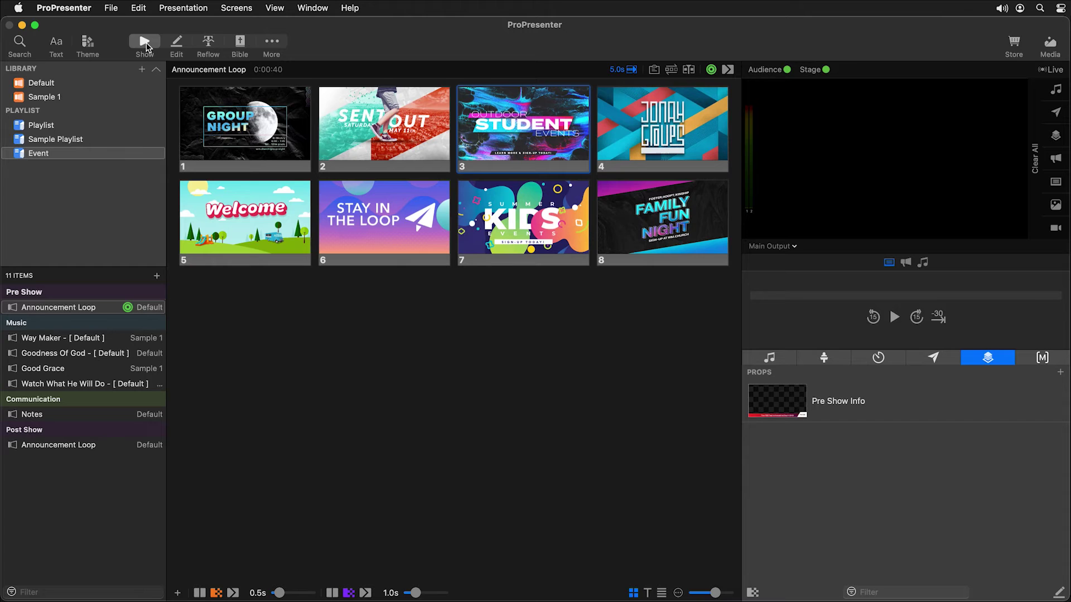
click(867, 413)
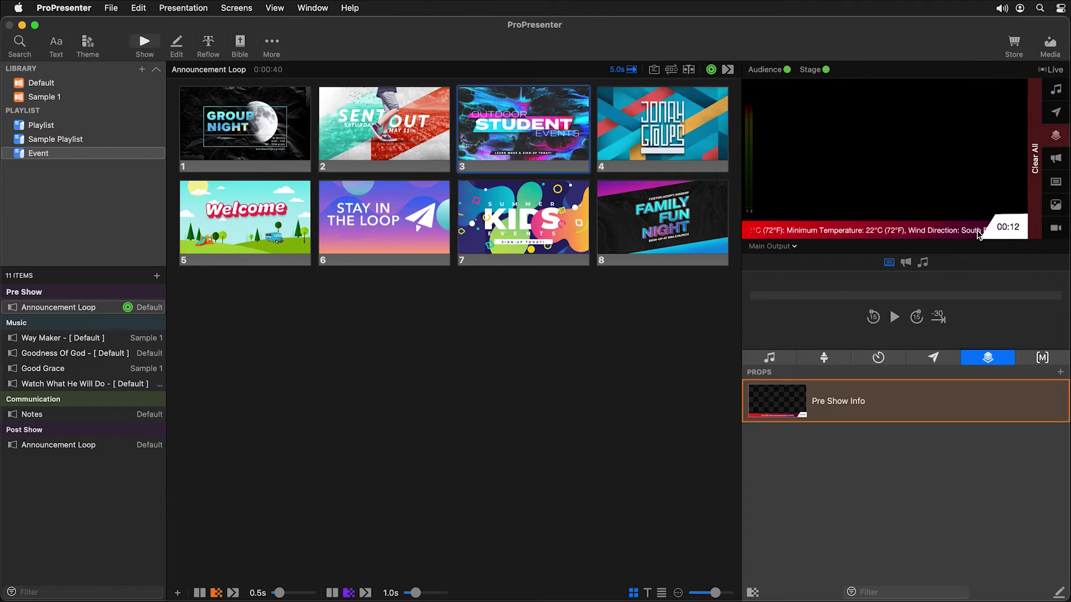
click(1033, 229)
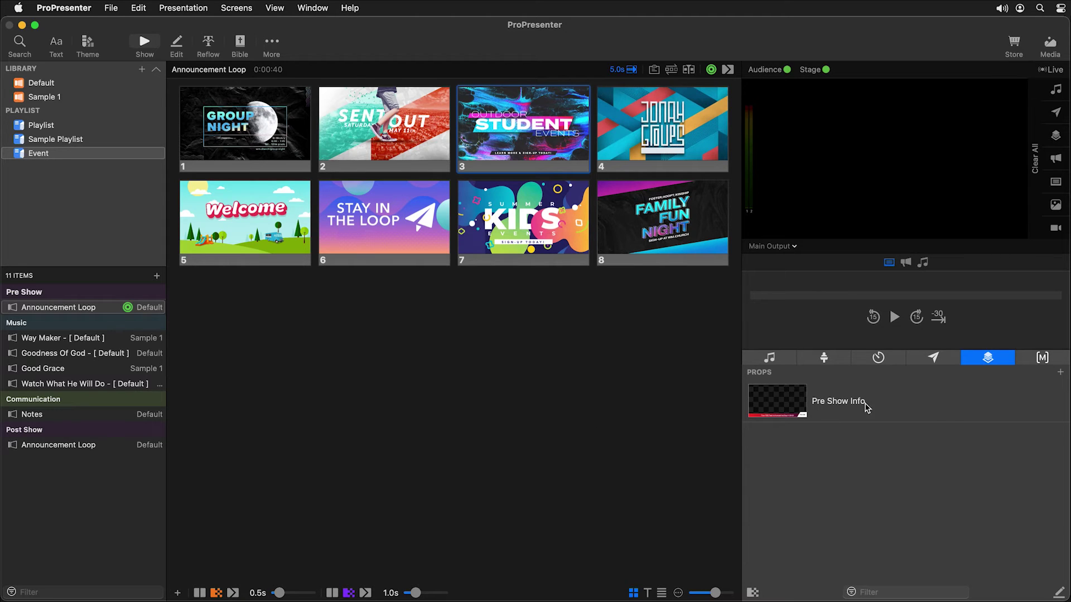
- Create a new message named Kids Alert
click(933, 358)
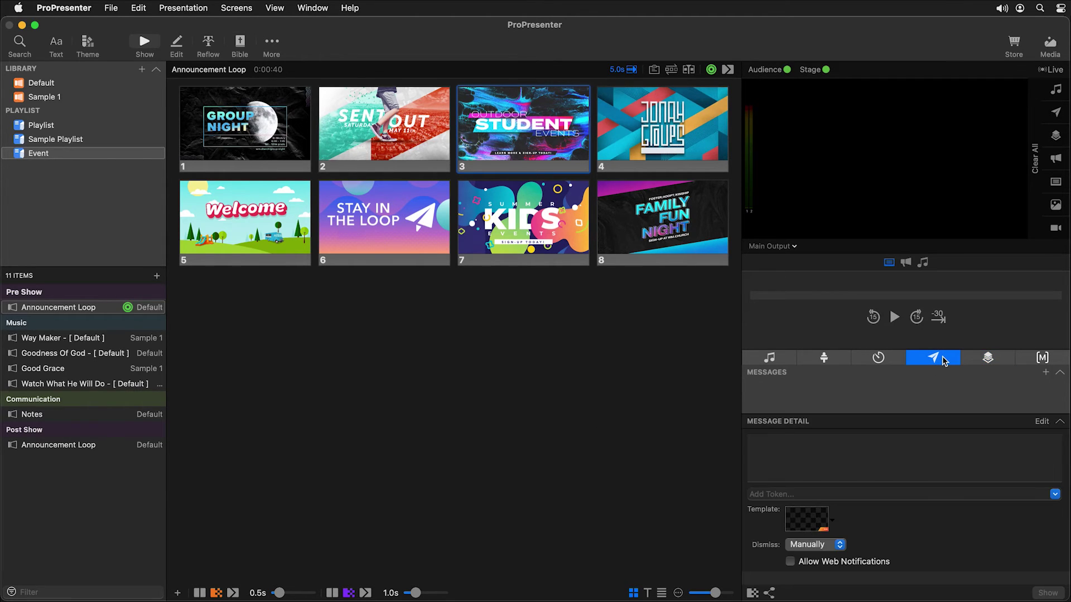
click(1046, 373)
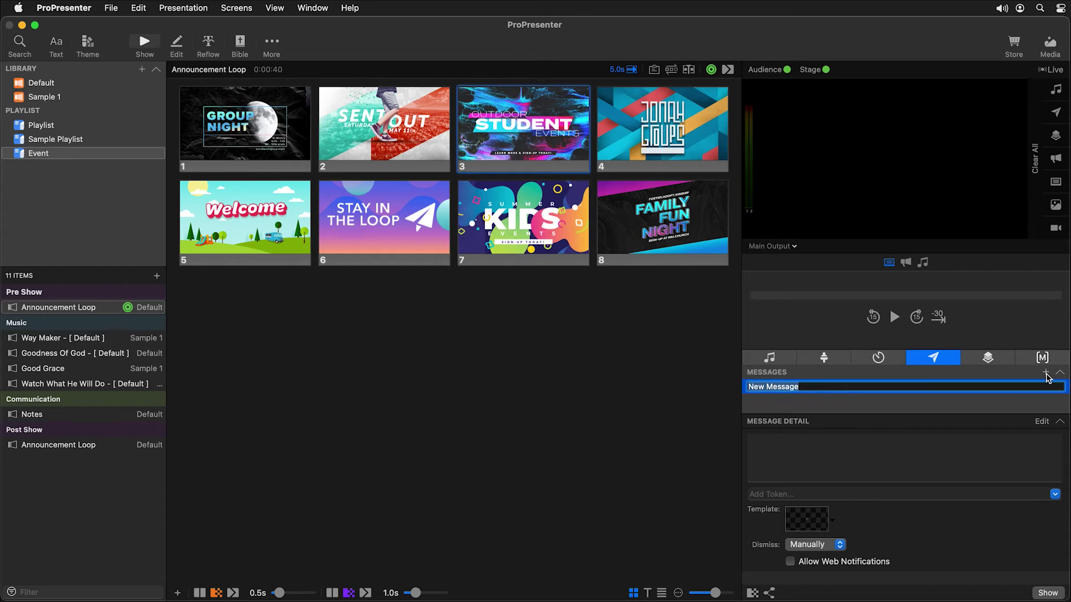
text(Kids Alert)
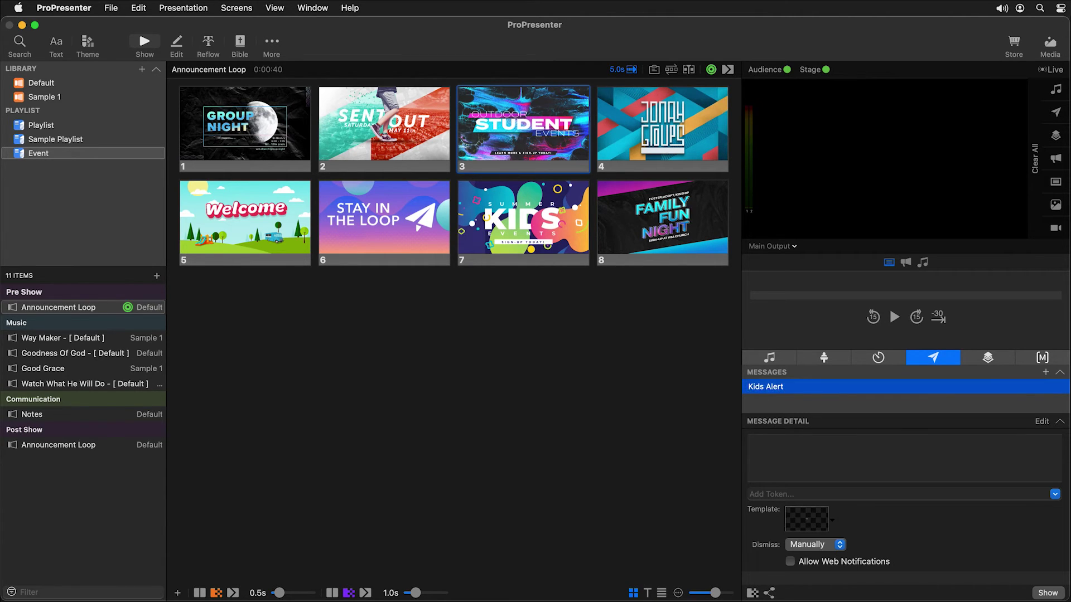
- Write the Kids Alert text "Parent Number [Parent Number] please come to the kids area.", inserting a new text token named Parent Number
click(859, 455)
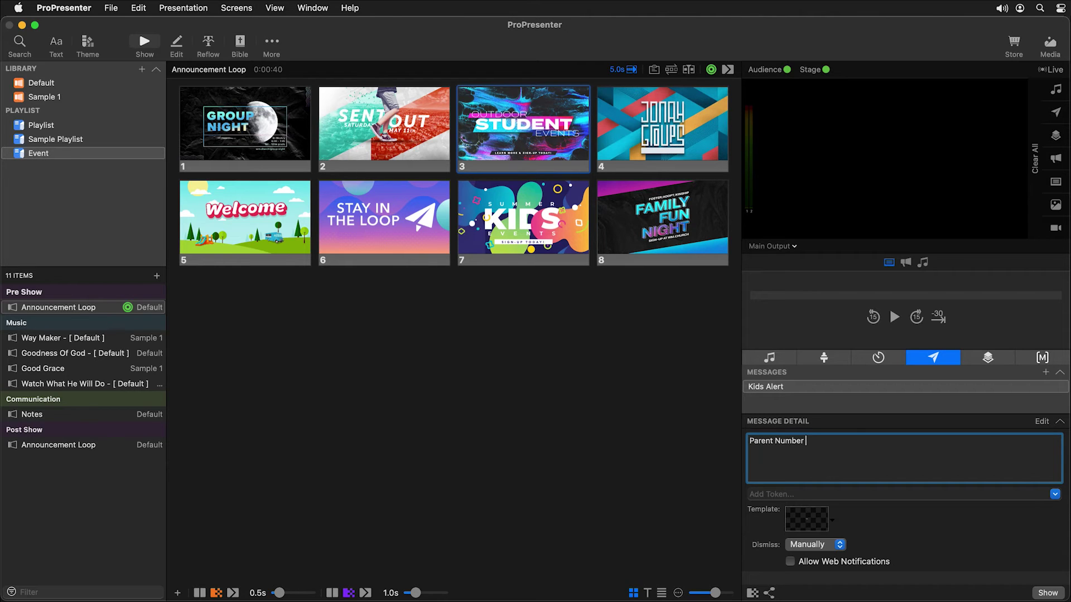
click(1028, 496)
text(Pa)
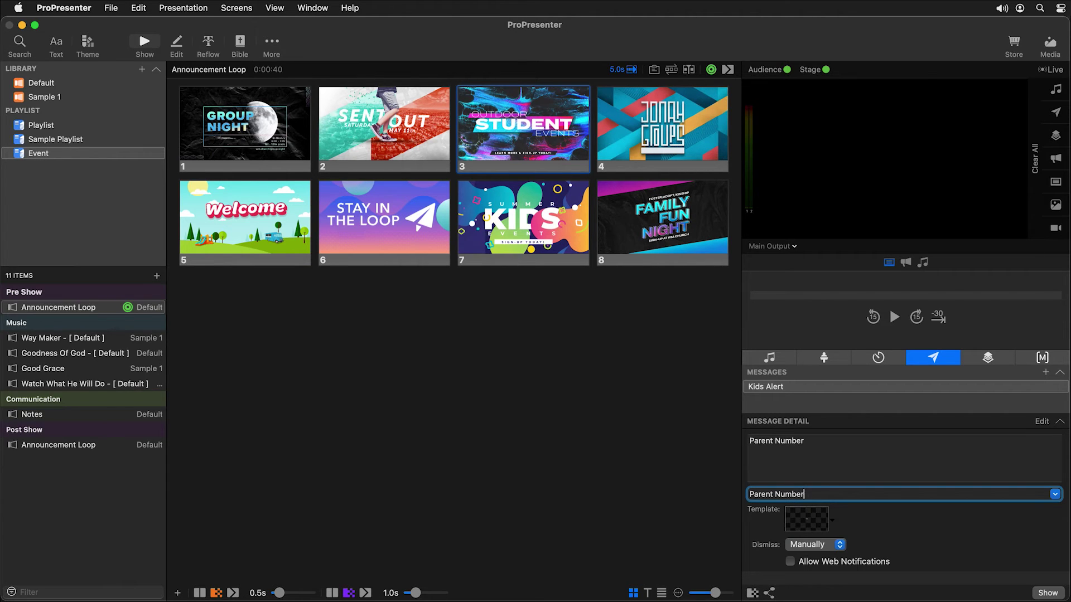
text(rent Number)
key(Return)
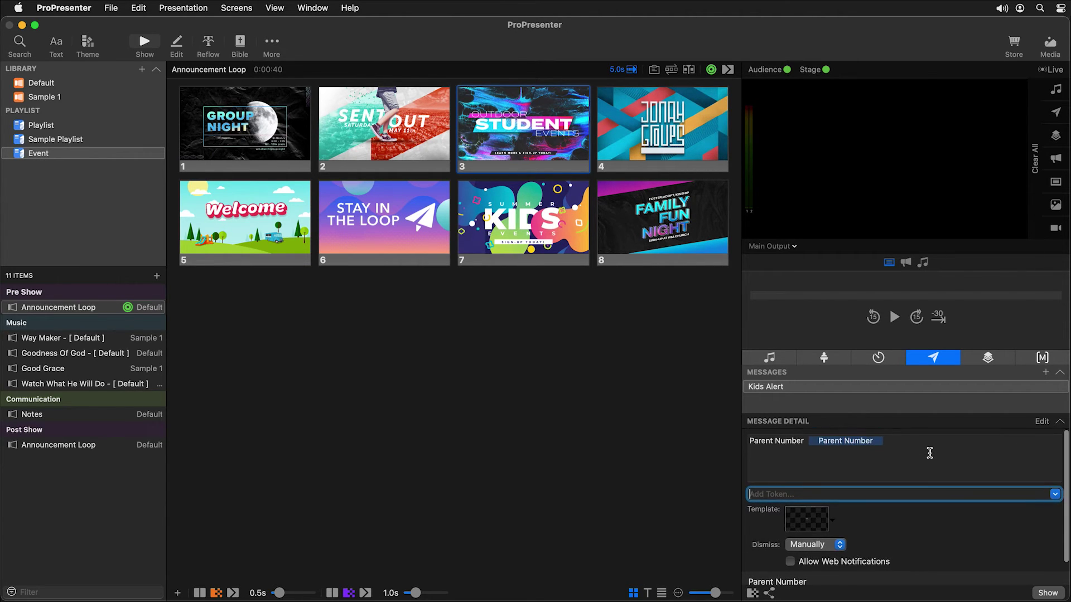
click(904, 447)
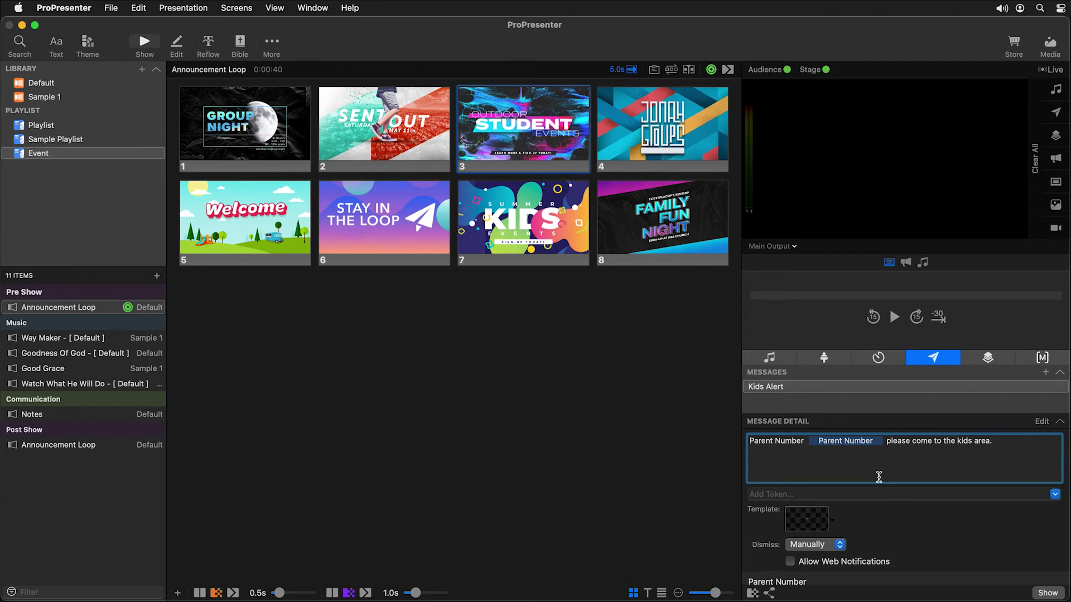
- Open the Lower 3rds theme for editing from the Kids Alert message's template choices and add a new theme slide
click(836, 524)
mouse_move(868, 530)
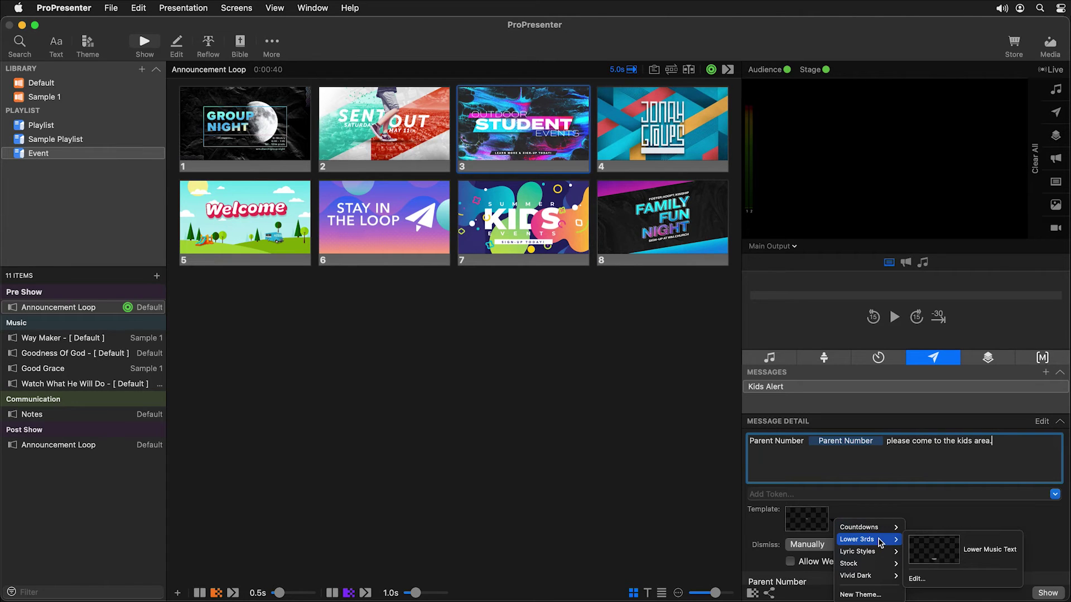
click(933, 580)
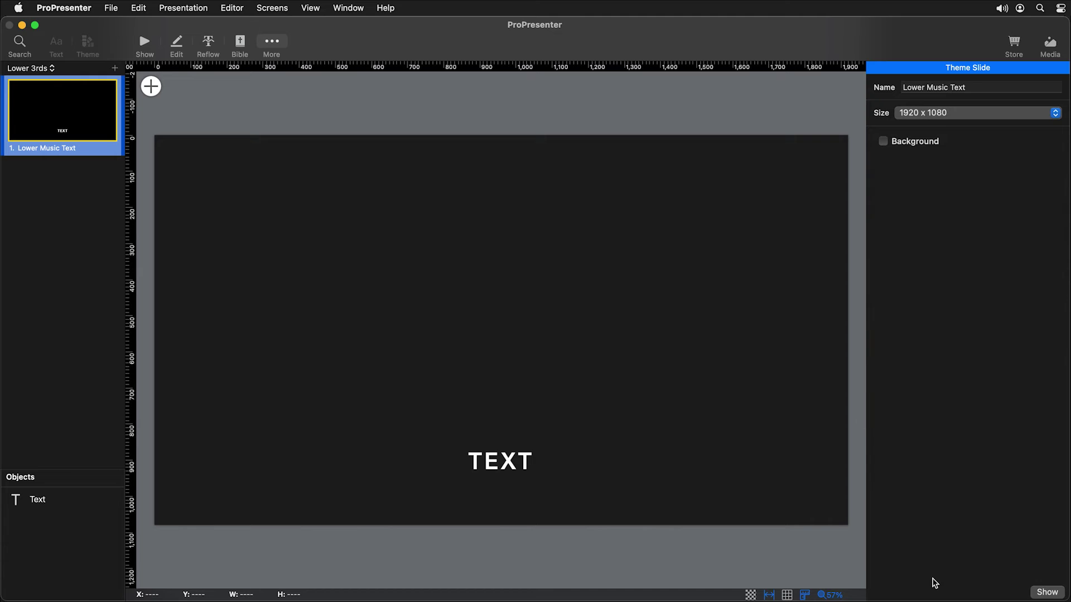
click(115, 68)
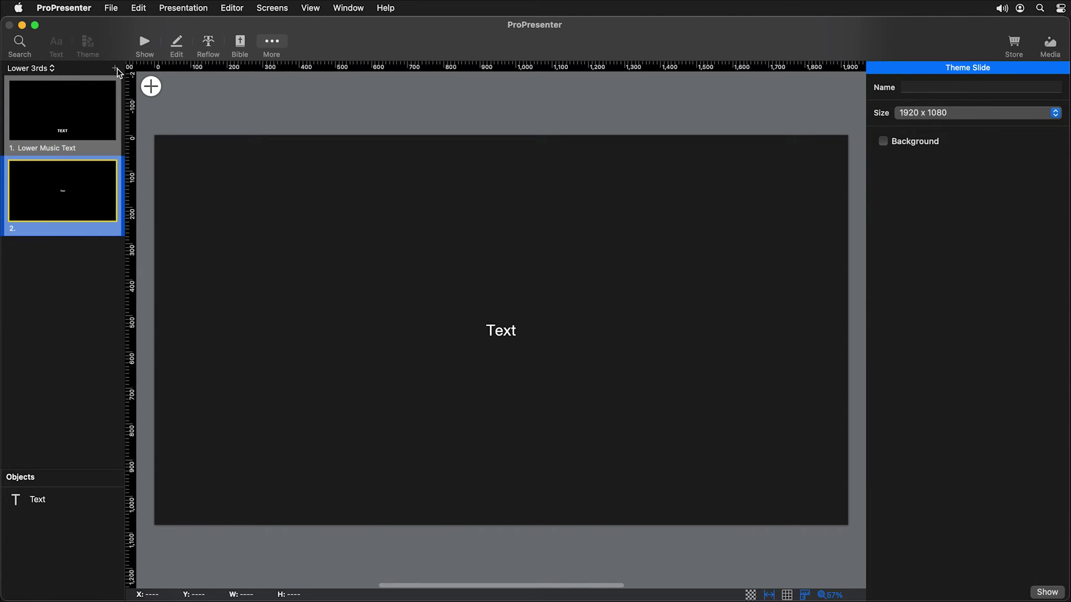
- Resize the new theme slide's text box to a full-width strip along the slide's bottom edge, about 1920 by 180
click(504, 333)
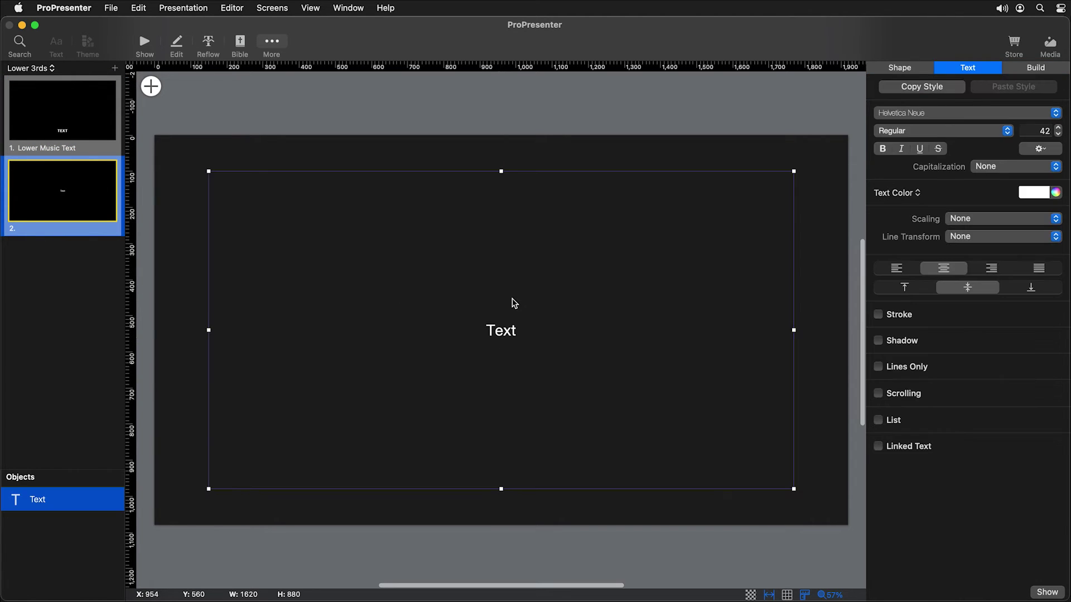
drag(501, 177, 524, 480)
drag(796, 493, 847, 493)
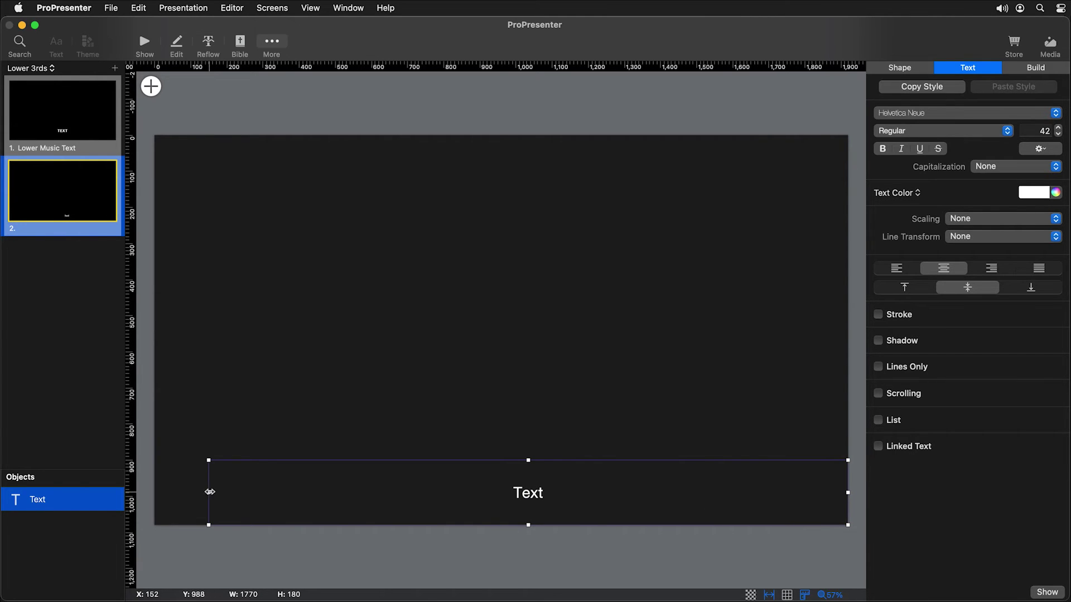
drag(209, 493, 155, 490)
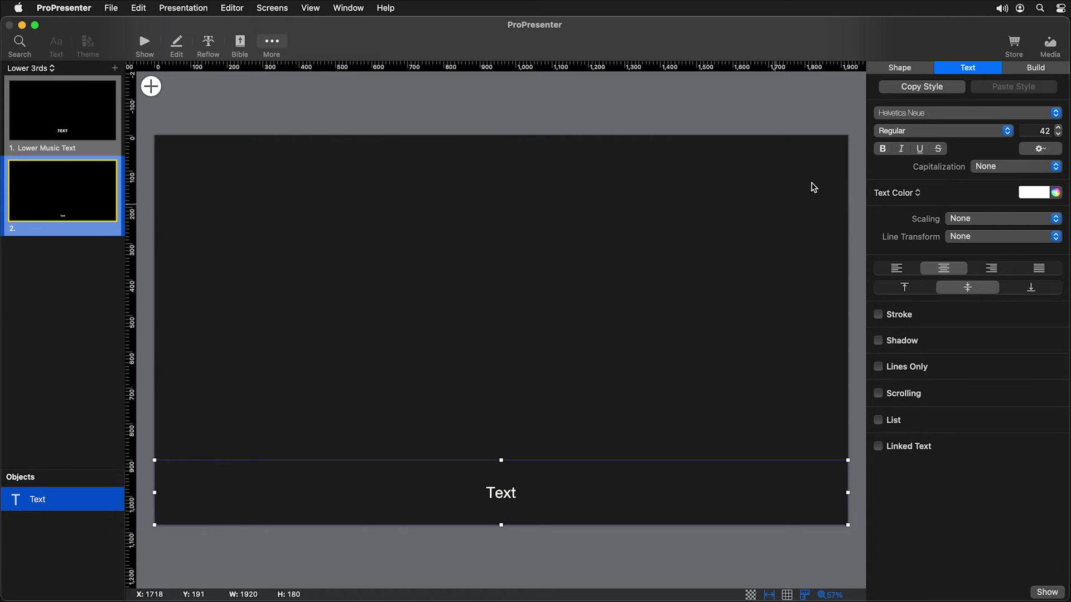
- Set the text size to 50 and shrink the text box from its upper edge to about 106 high
click(1059, 136)
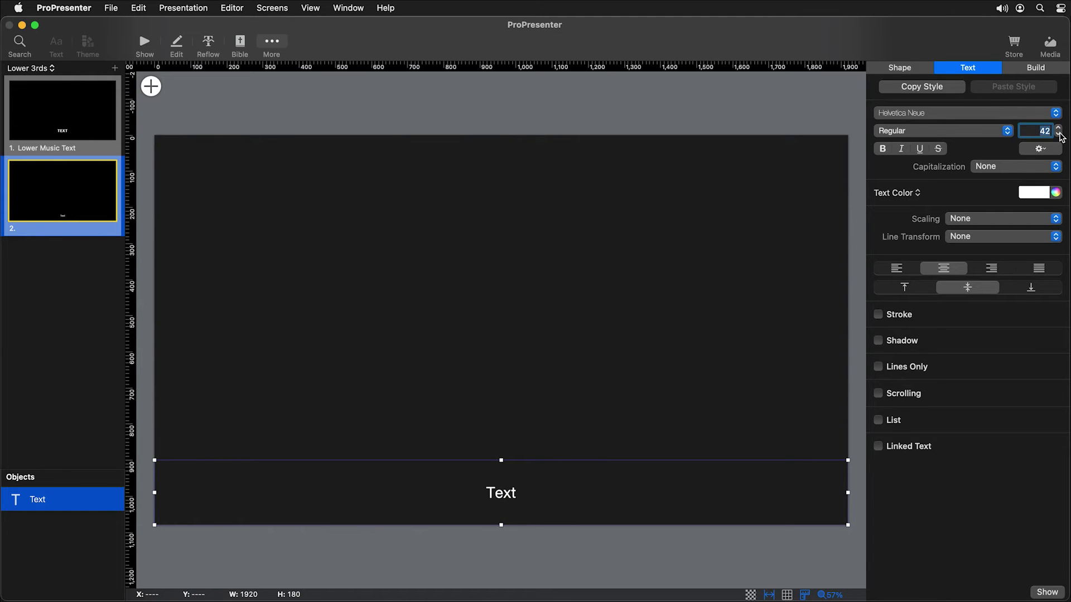
key(Return)
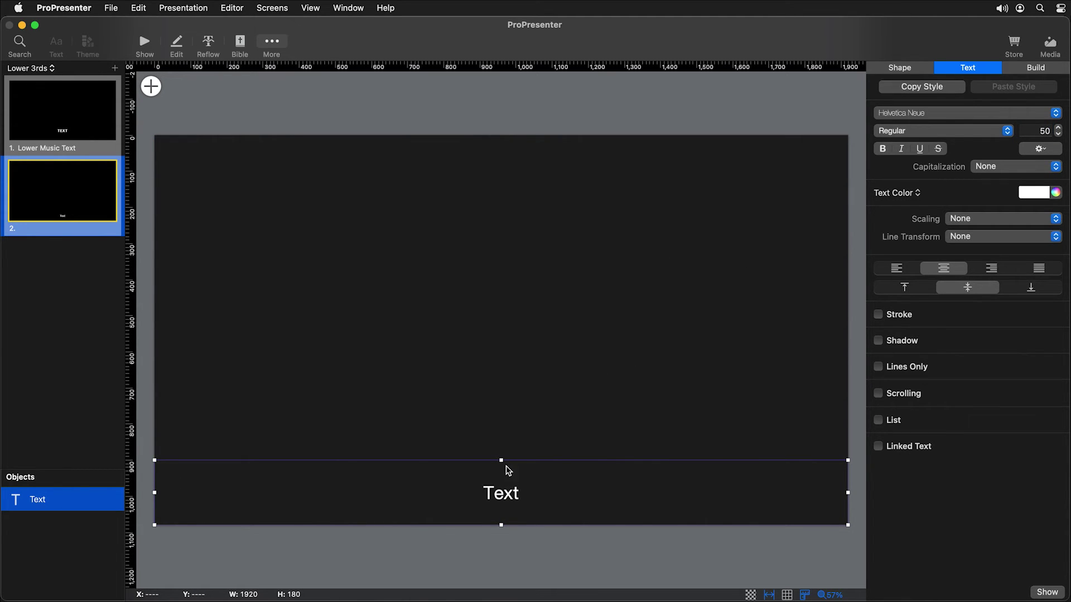
drag(501, 463, 502, 487)
- Give the text box a solid dark red fill
click(909, 72)
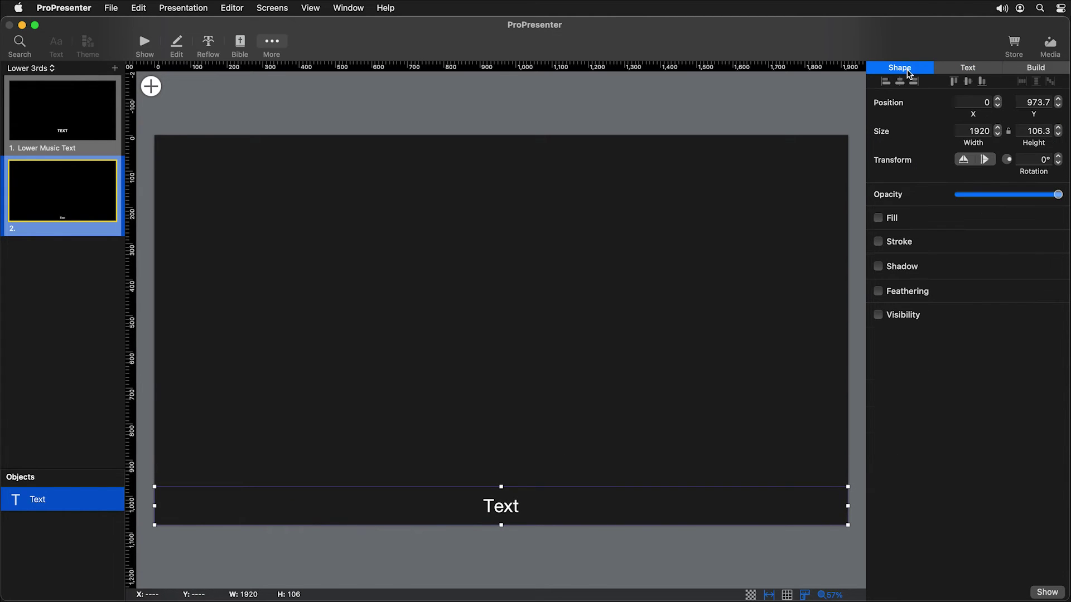
click(891, 220)
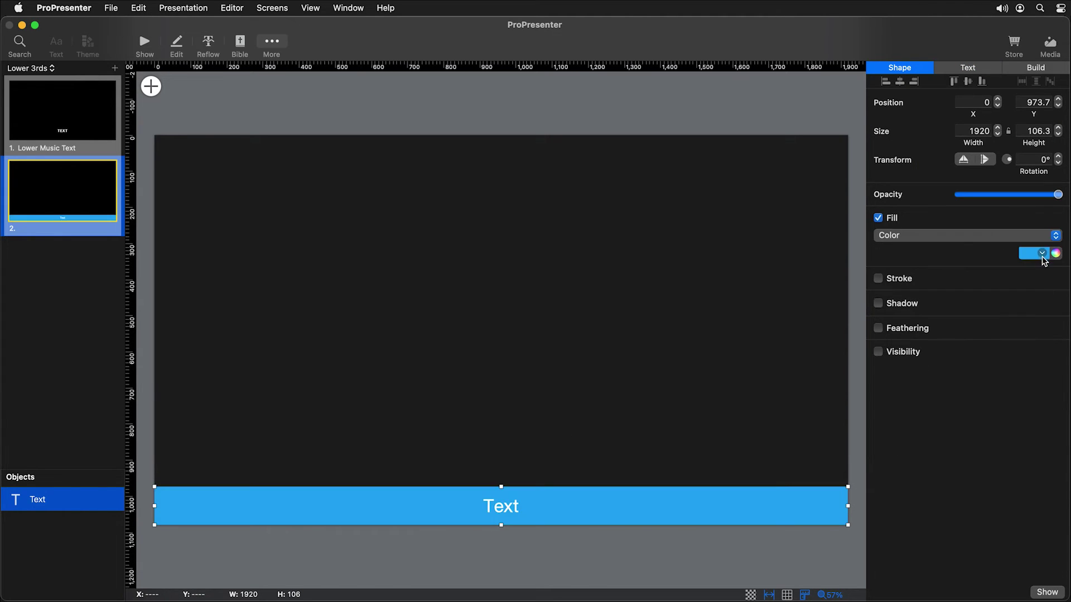
click(1043, 257)
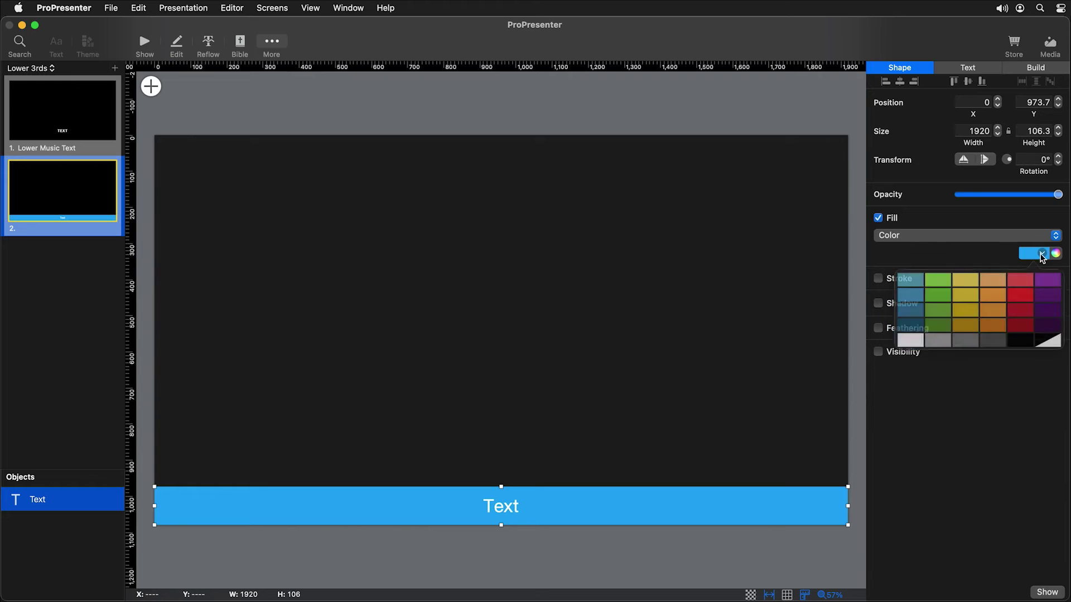
click(1024, 327)
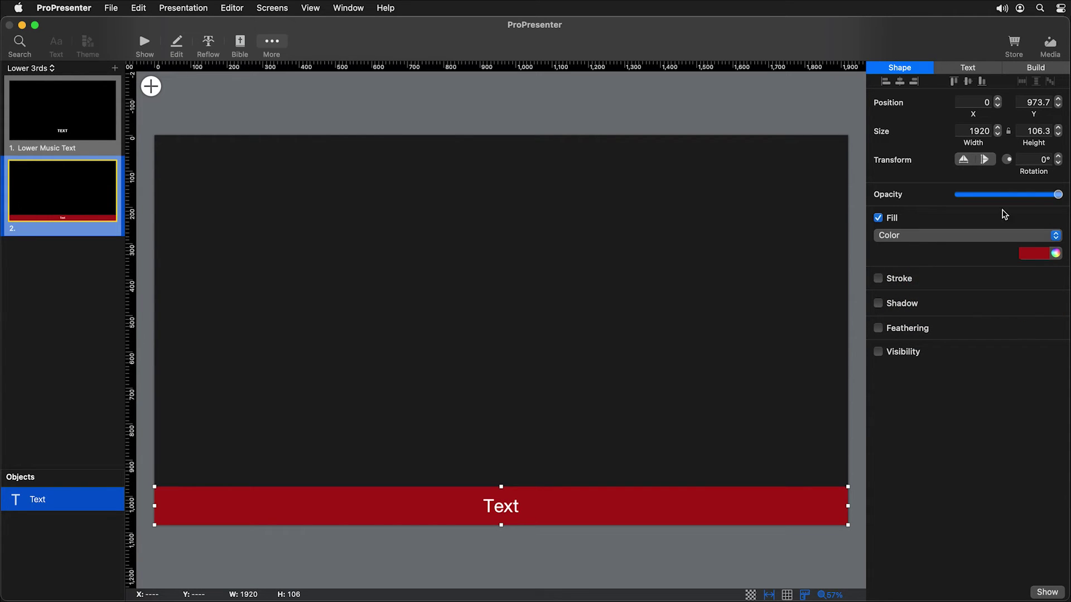
- Turn on left-moving scrolling for the bar's text, with slight feathering on both sides and a slower speed
click(971, 71)
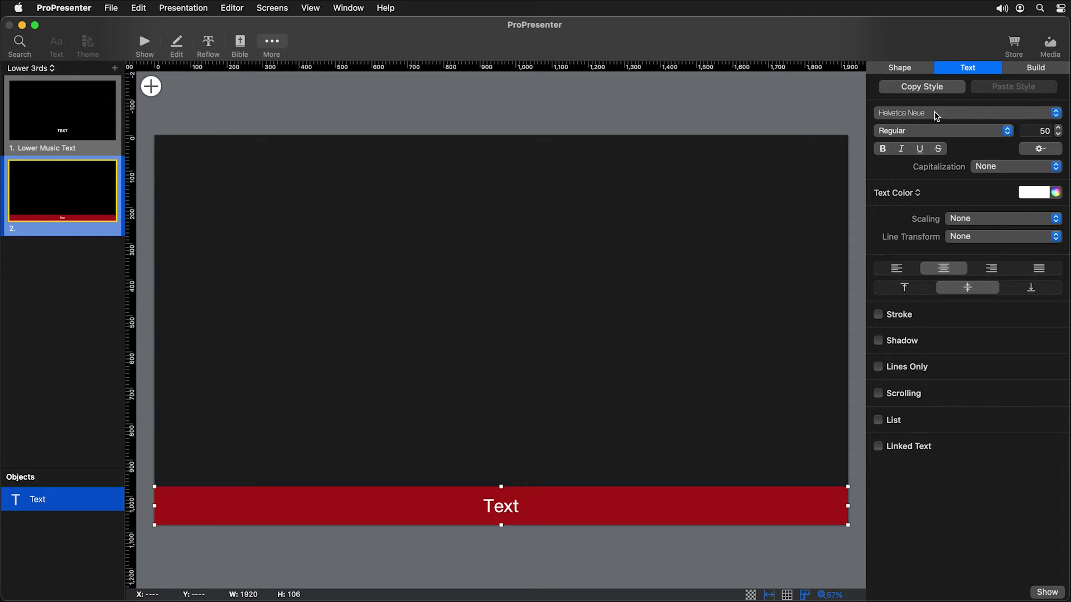
click(903, 396)
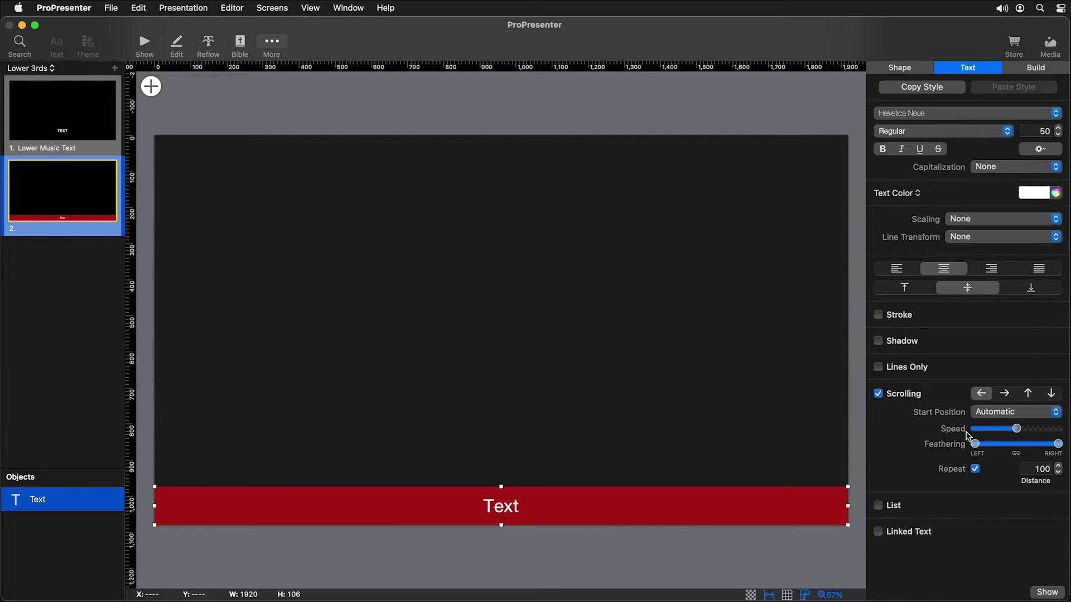
drag(978, 447, 996, 432)
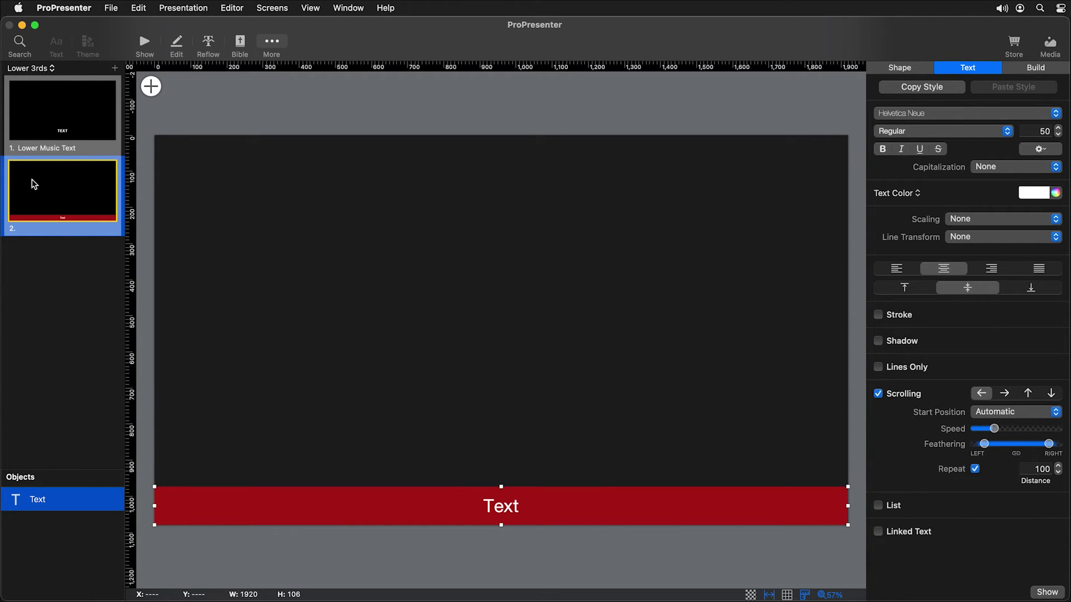
- Name the new theme slide "alert" and return to the show view
click(632, 101)
click(927, 88)
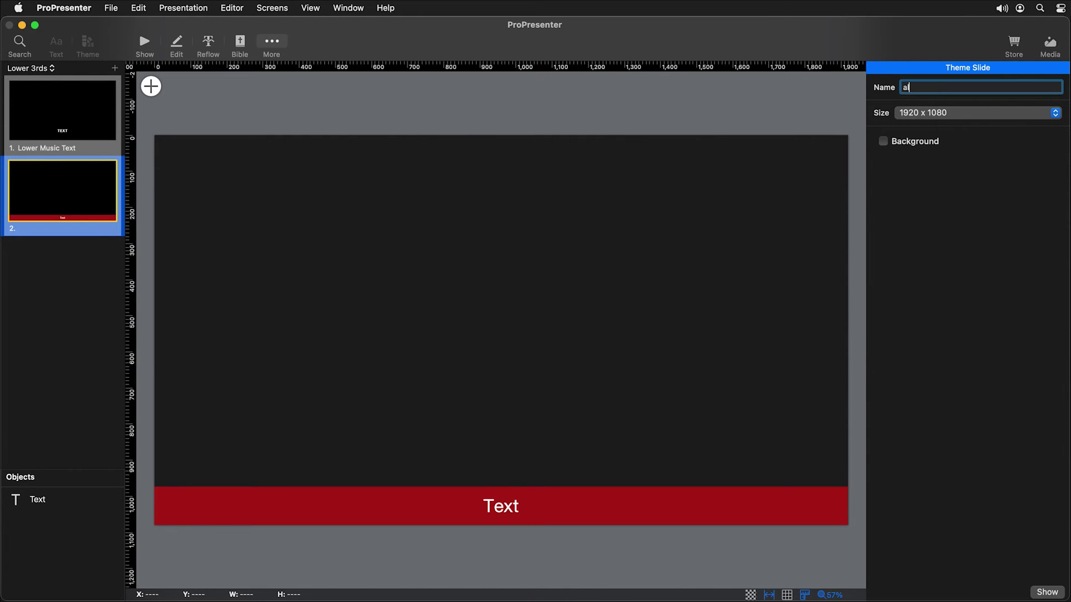
text(alert)
key(Return)
click(149, 49)
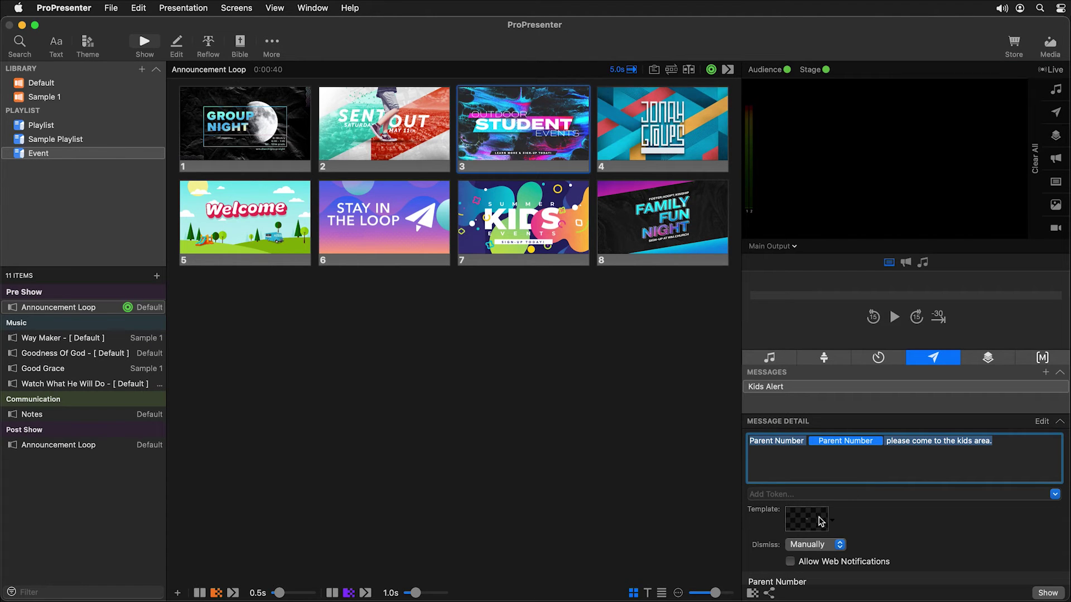
- Apply the alert slide from the Lower 3rds theme as the Kids Alert message's template
click(835, 525)
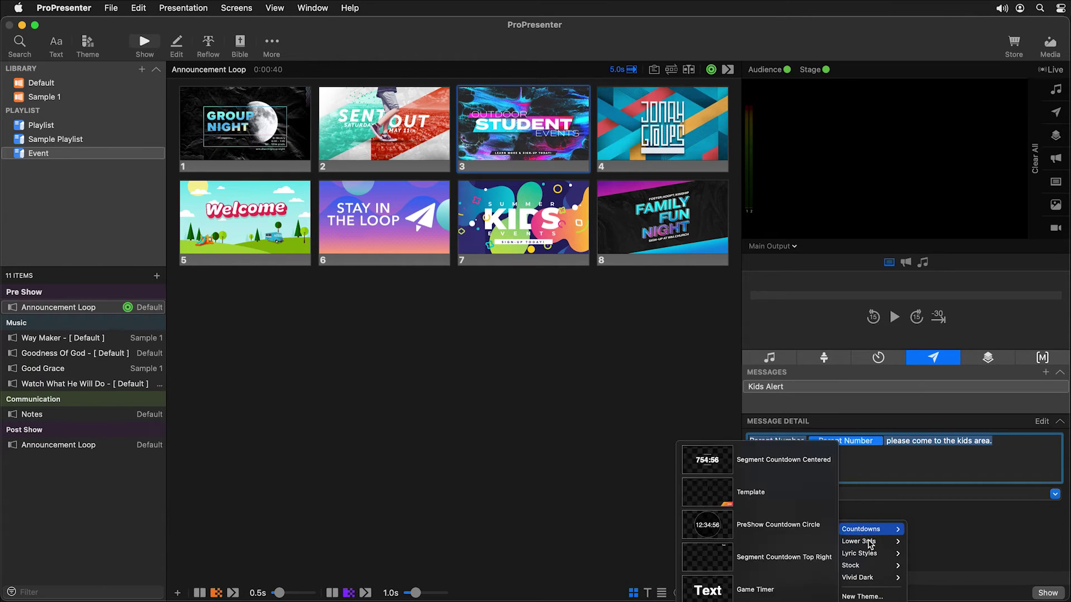
mouse_move(873, 541)
click(971, 593)
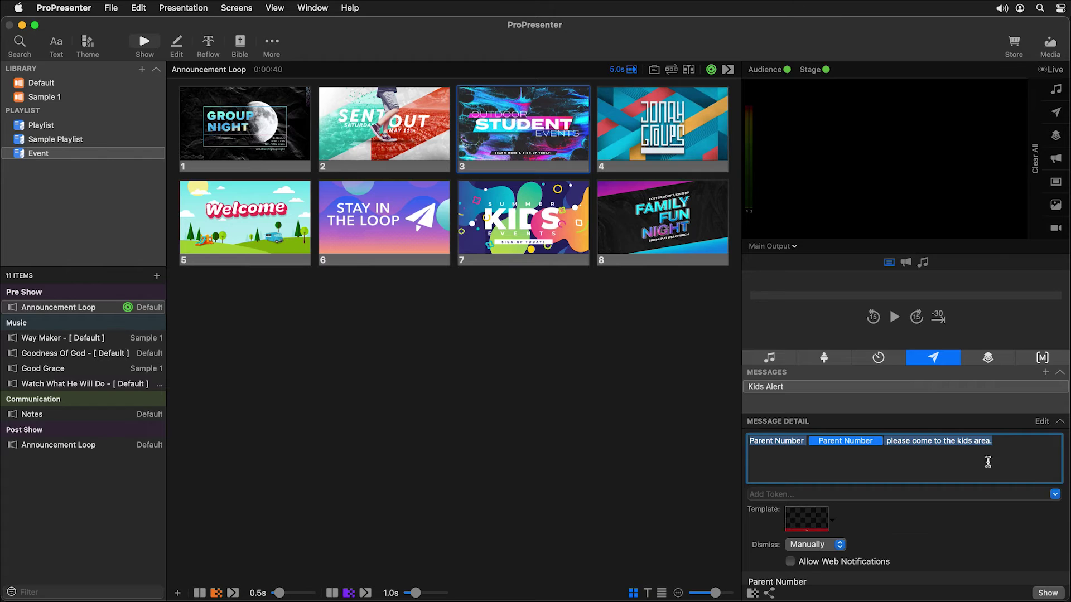
- Show the Kids Alert message with 123 as the Parent Number, and hide it again
click(1051, 425)
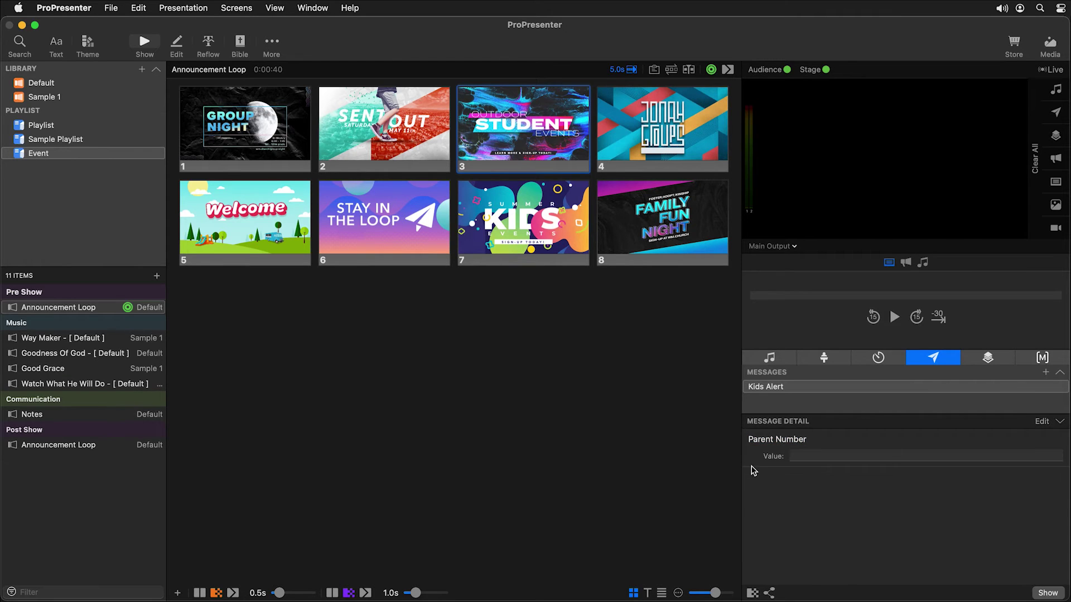
click(805, 456)
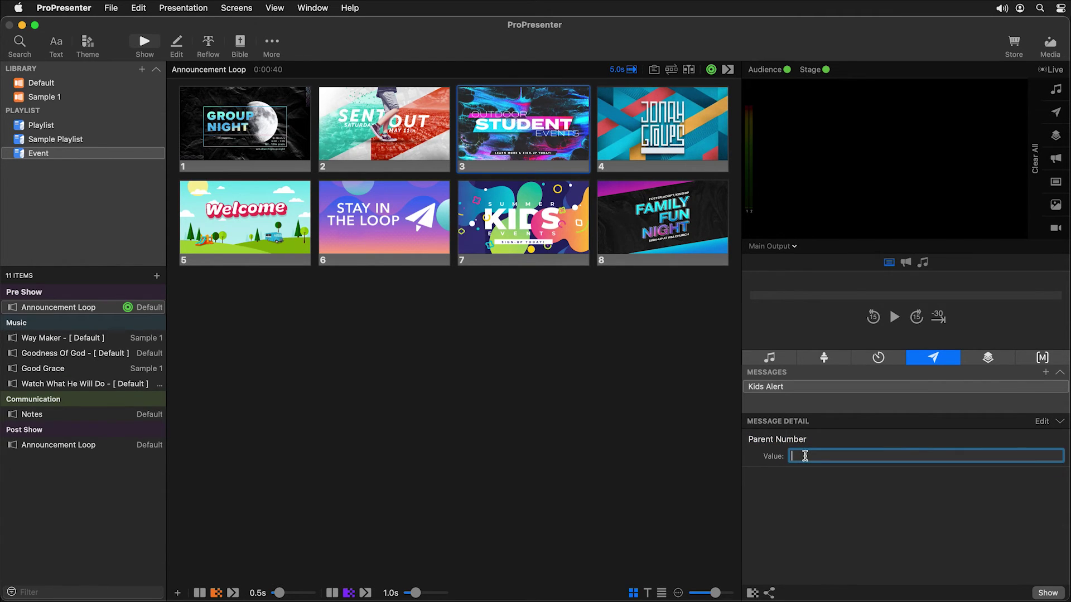
text(123)
click(1048, 593)
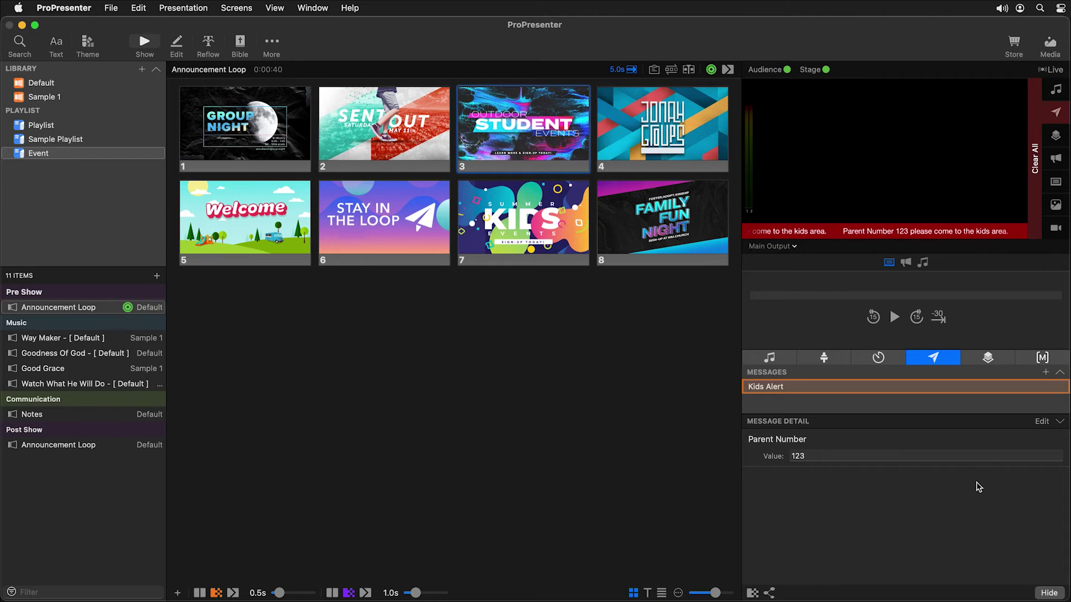
click(1047, 591)
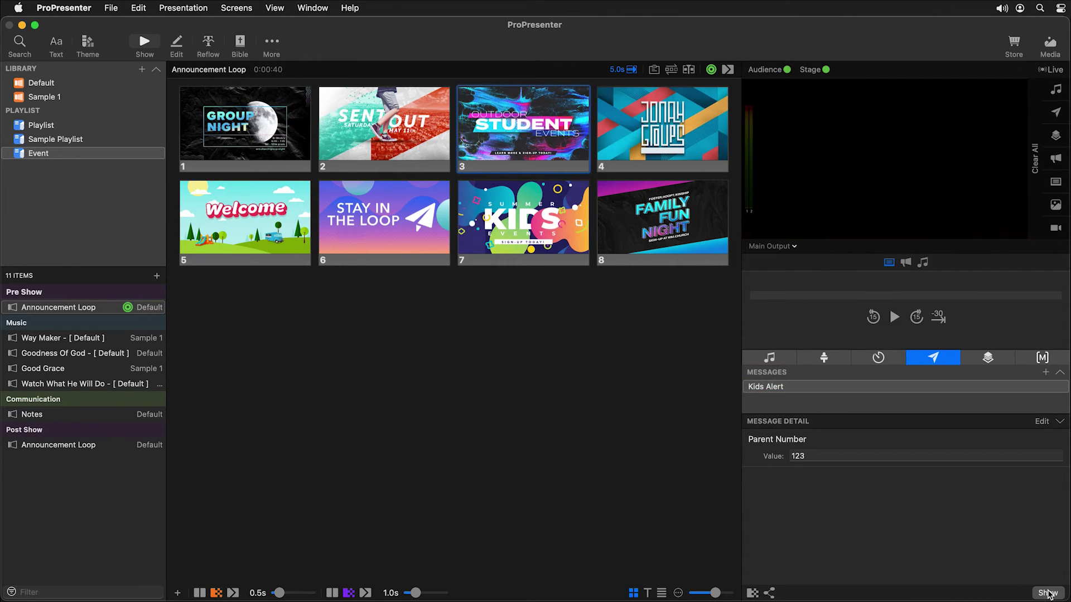
- Change the Parent Number to 456, show the Kids Alert message, and hide it
click(806, 459)
key(BackSpace)
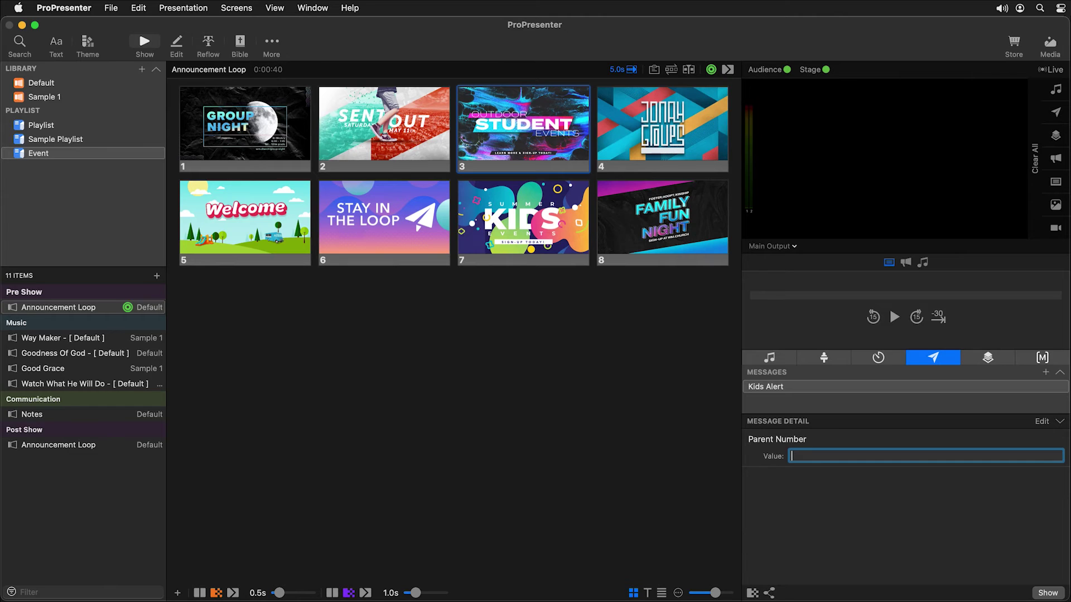
click(1048, 596)
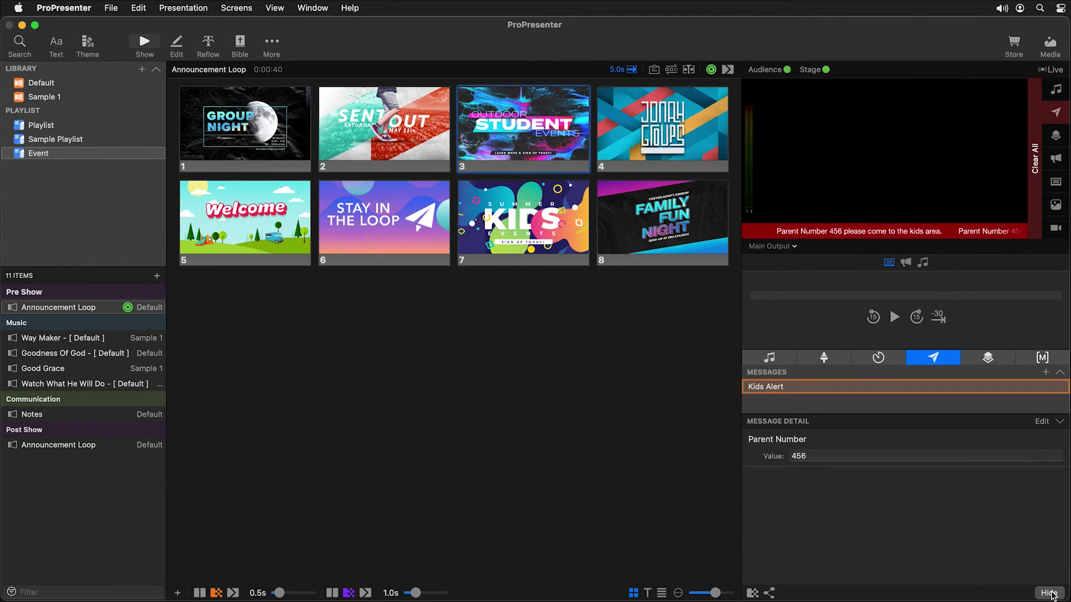
click(1048, 593)
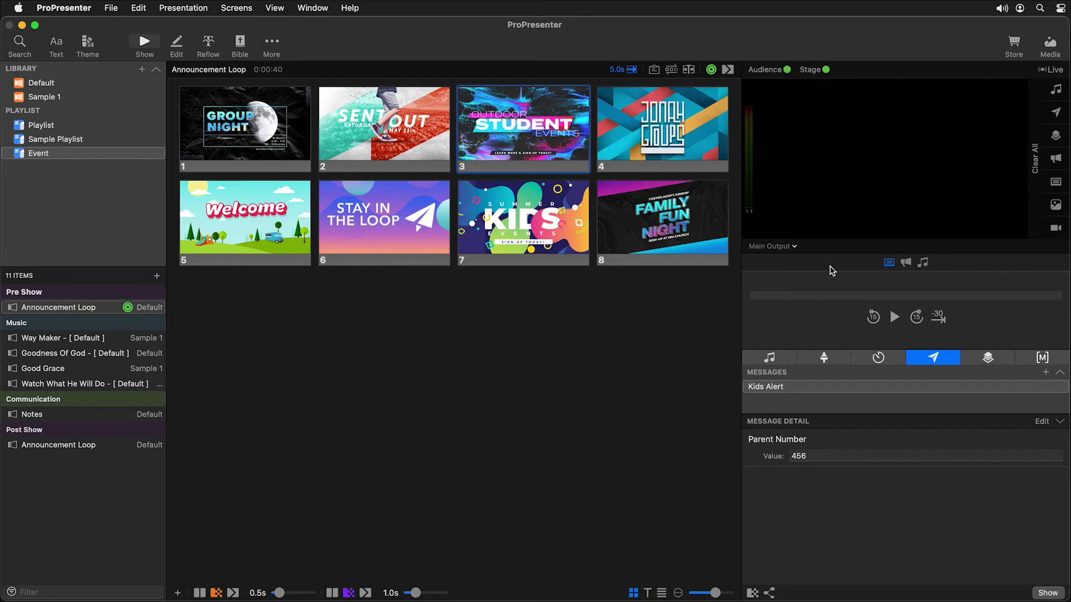
- Turn off Messages for the Live Stream screen in the Walk In look and save the look
click(237, 7)
click(256, 69)
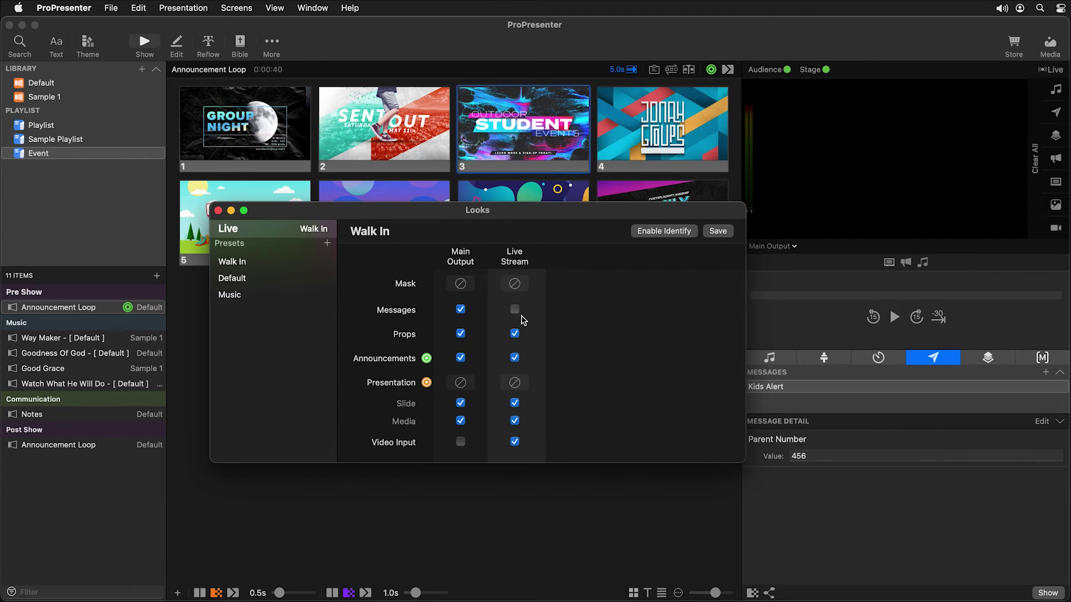
click(718, 231)
click(723, 249)
click(218, 210)
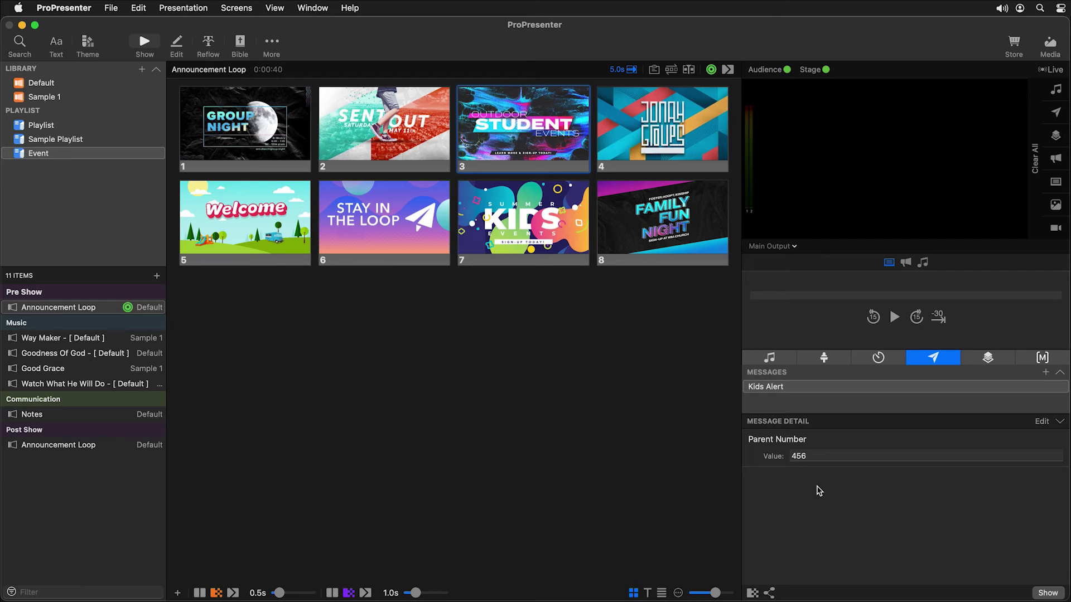
- Show the Kids Alert message and switch the preview to Live Stream to check whether it appears there
click(1049, 594)
click(773, 246)
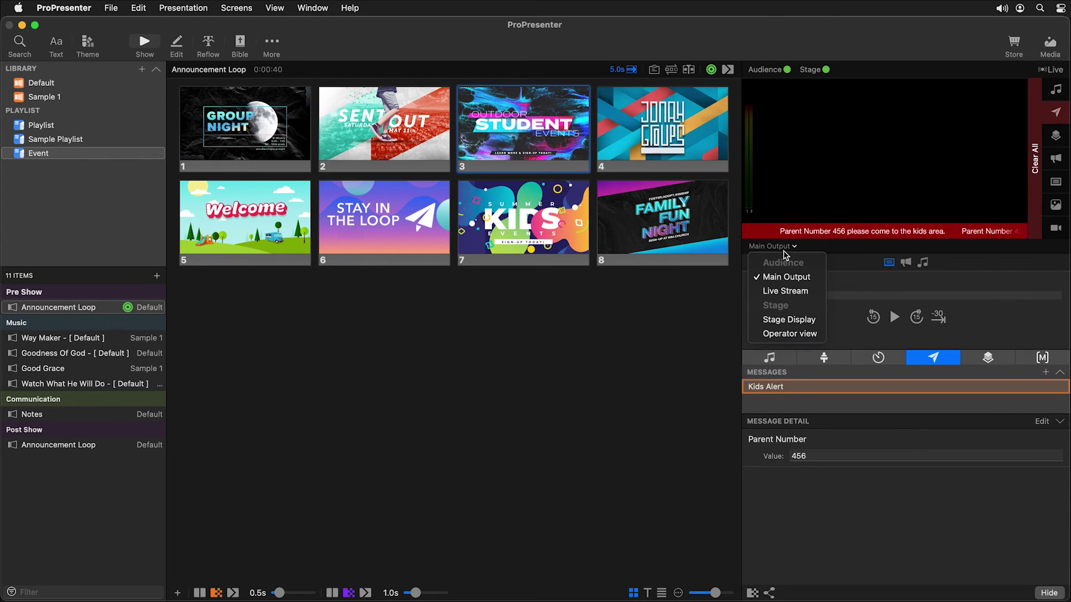
click(789, 291)
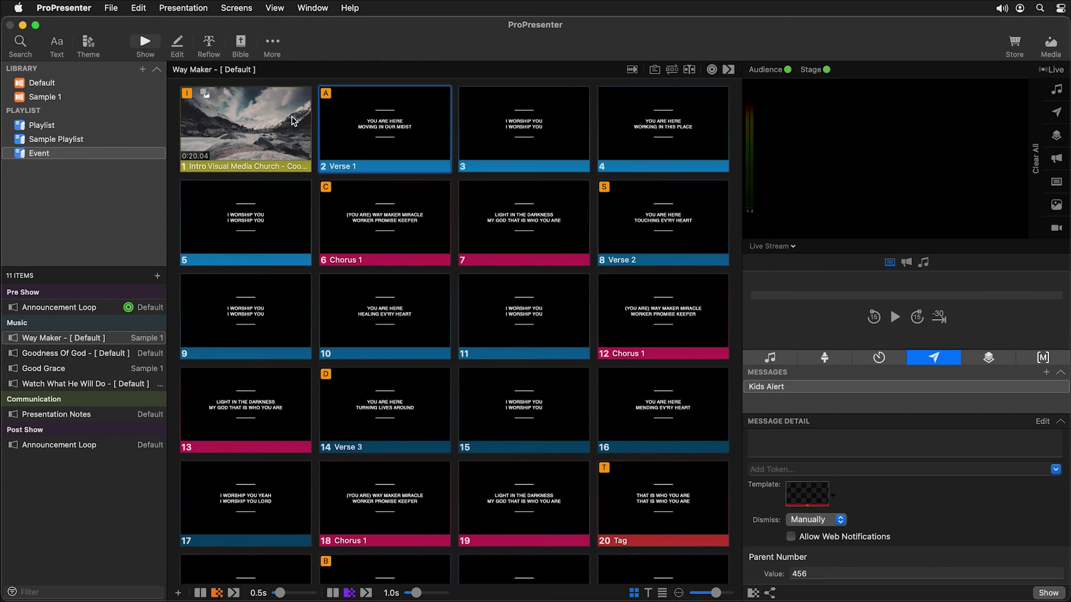
- Open the theme editor and add a new slide to the Lower 3rds theme after Lower Music Text
click(273, 43)
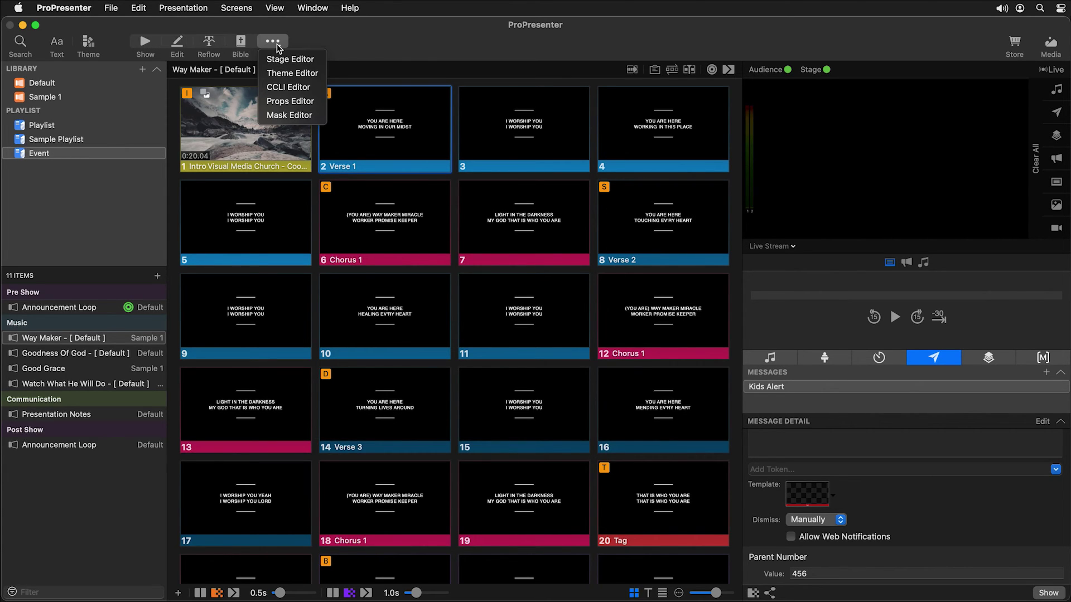
click(292, 72)
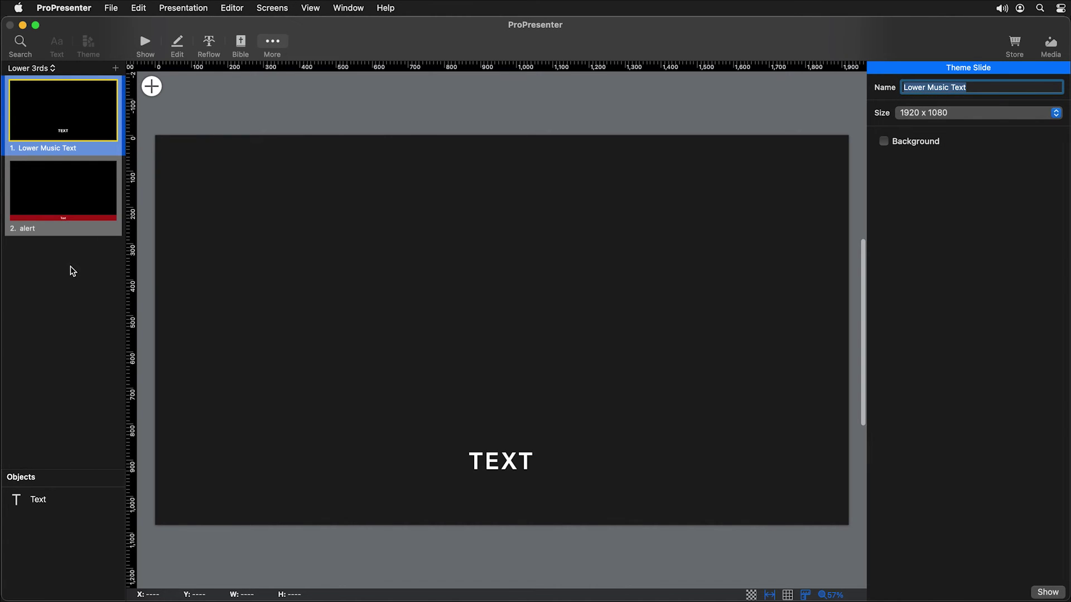
click(116, 69)
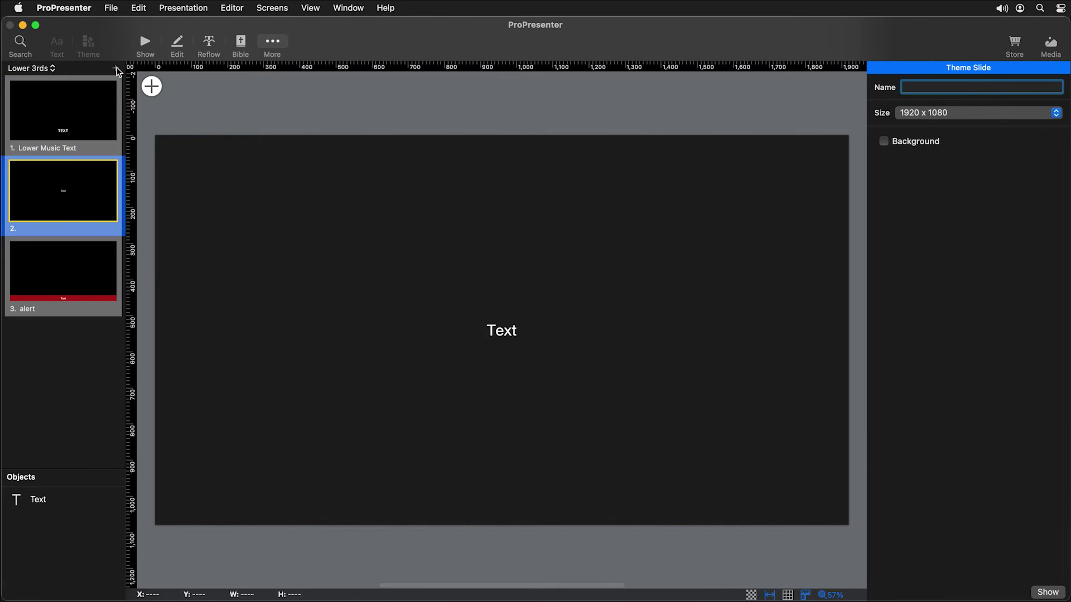
- Resize the new slide's text box to 1920 wide by 120 high and place it along the slide's bottom edge
click(488, 305)
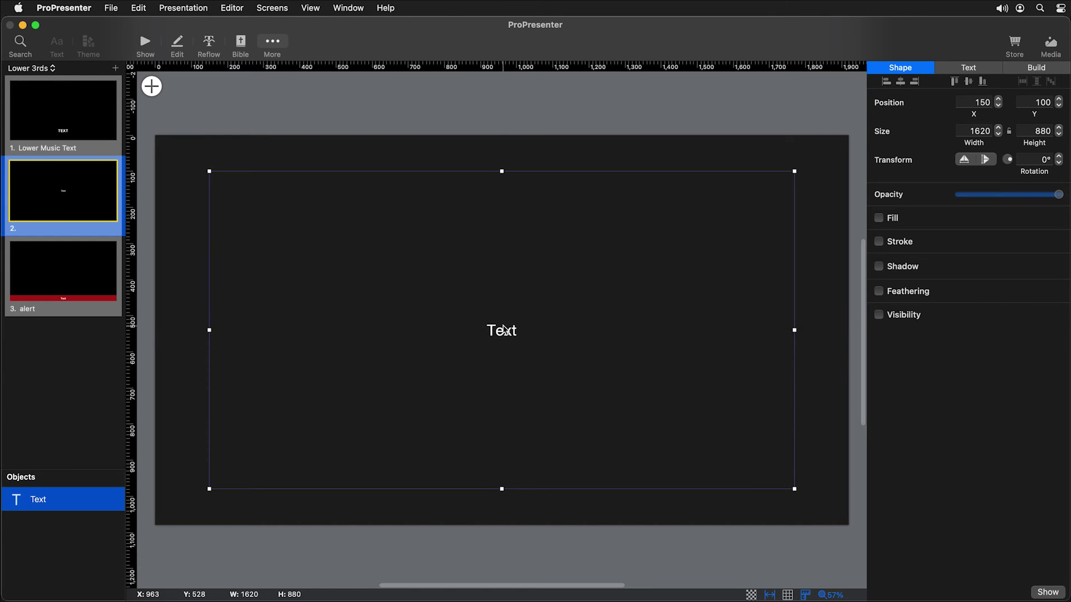
click(1037, 132)
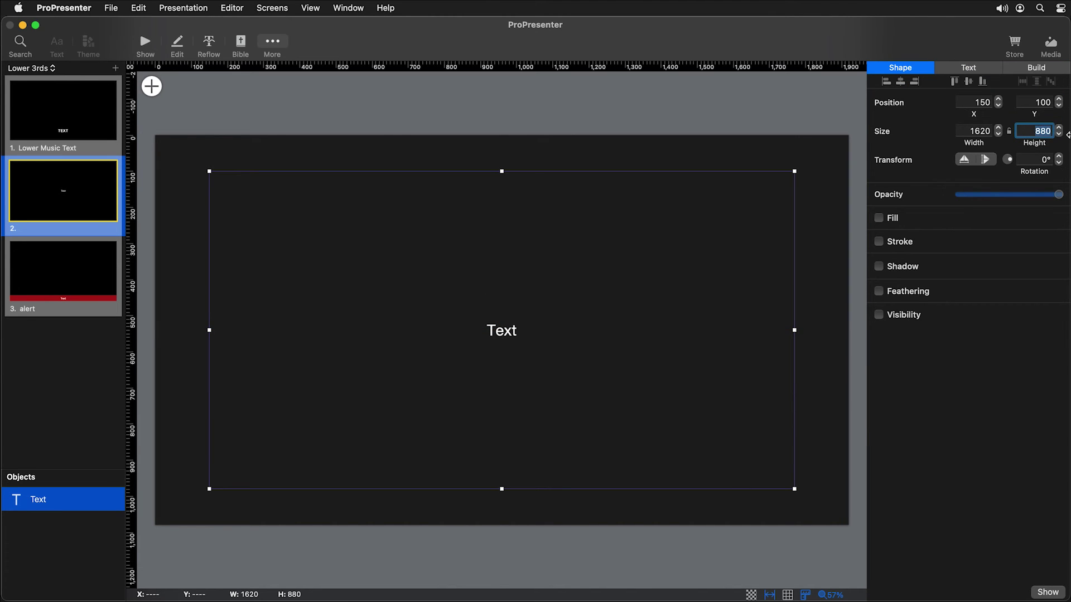
text(120)
key(Return)
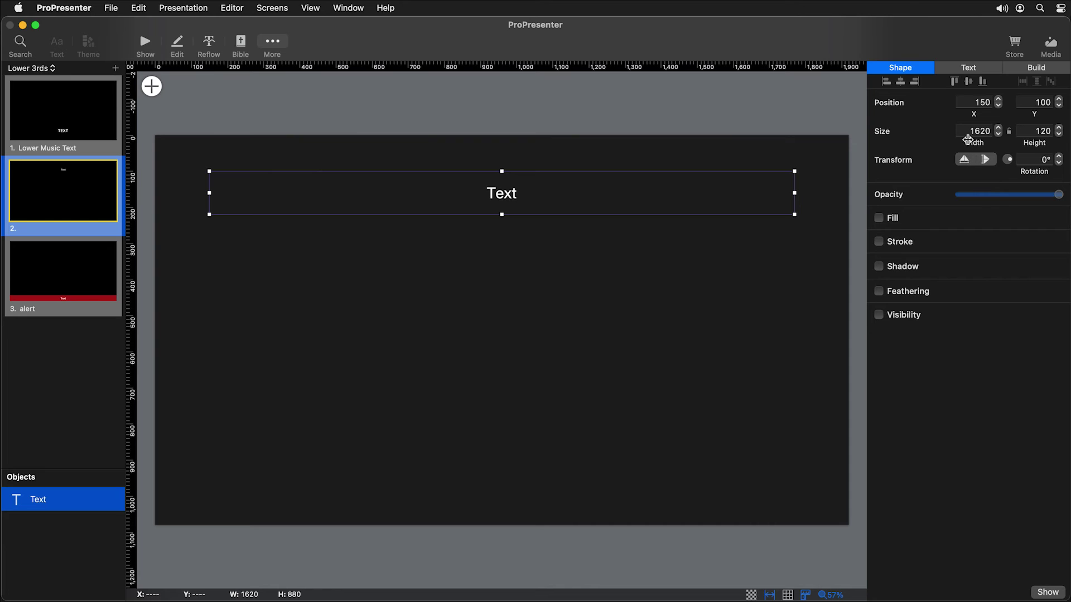
click(984, 131)
text(1920)
key(Return)
drag(617, 196, 564, 504)
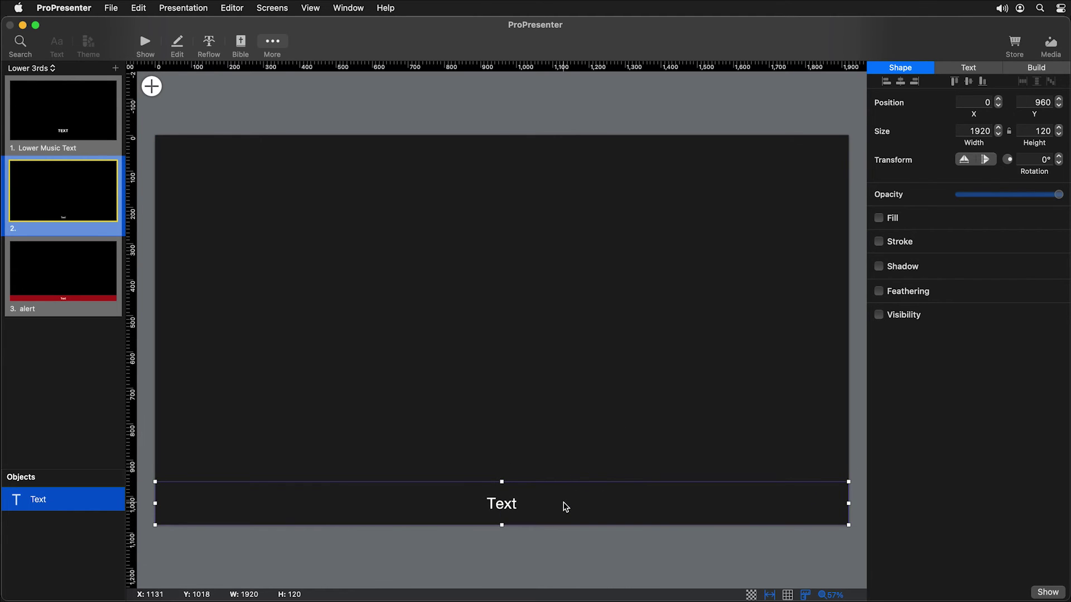
- Give the text box a solid black fill
click(880, 218)
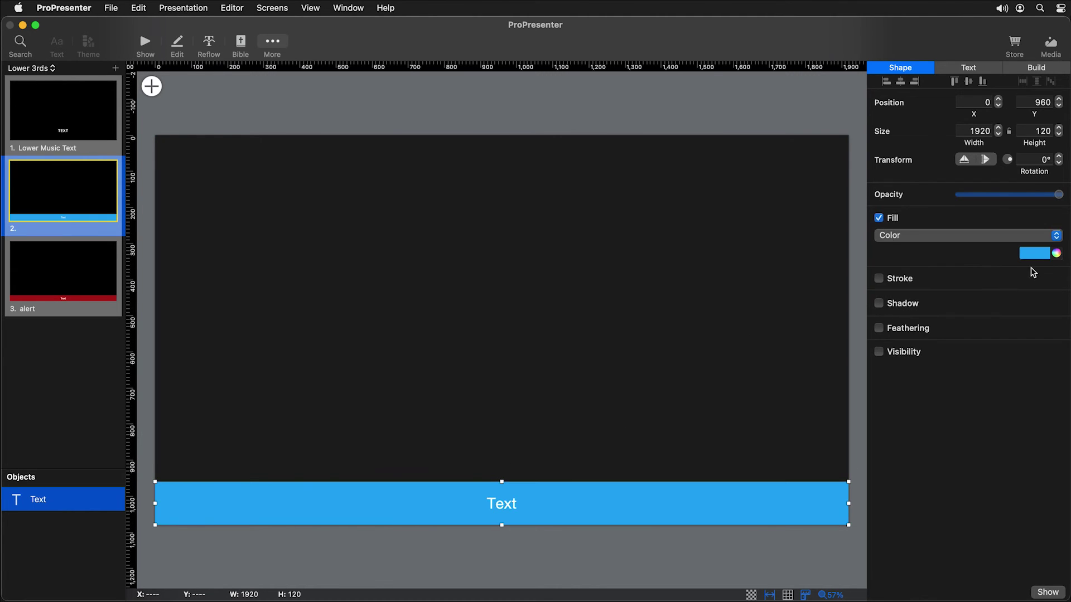
click(1040, 253)
click(1025, 336)
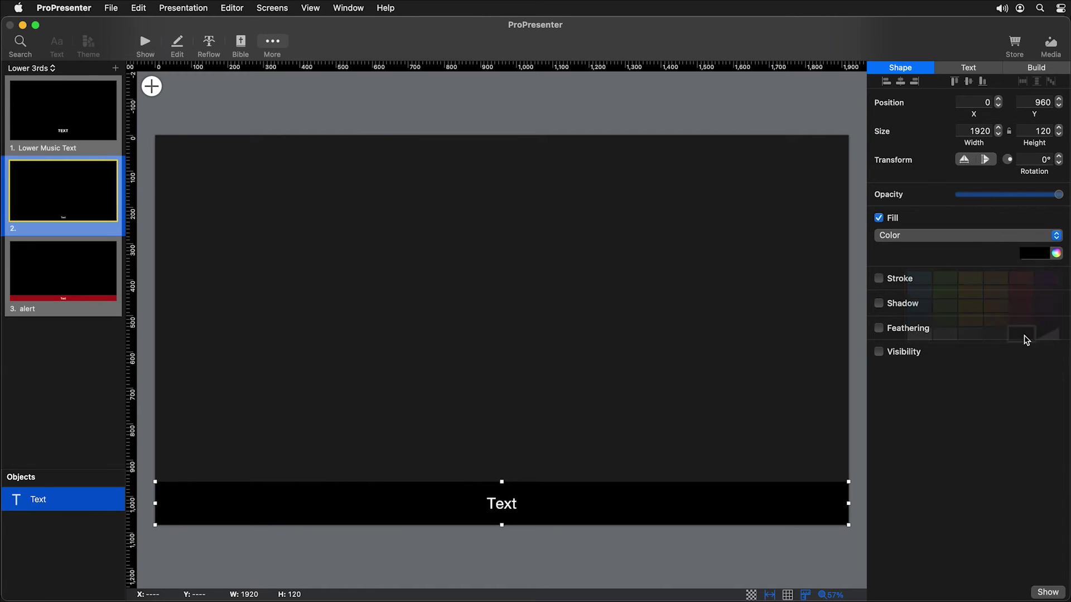
- Turn on leftward scrolling with slower speed and slight feathering at both ends, and set Line Transform to Remove line returns
click(971, 68)
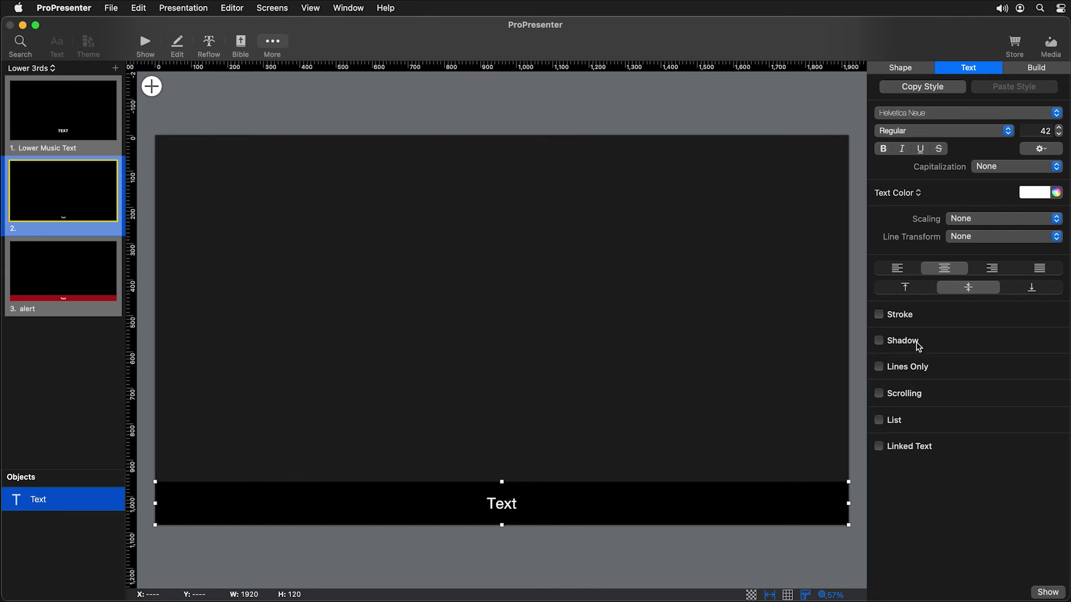
click(904, 395)
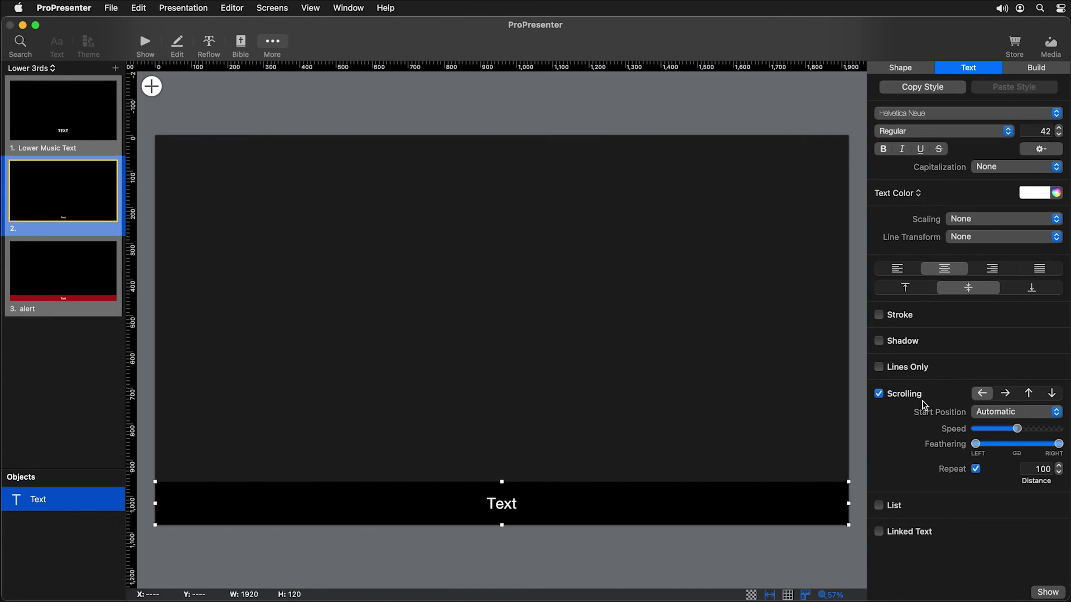
drag(1017, 429, 983, 445)
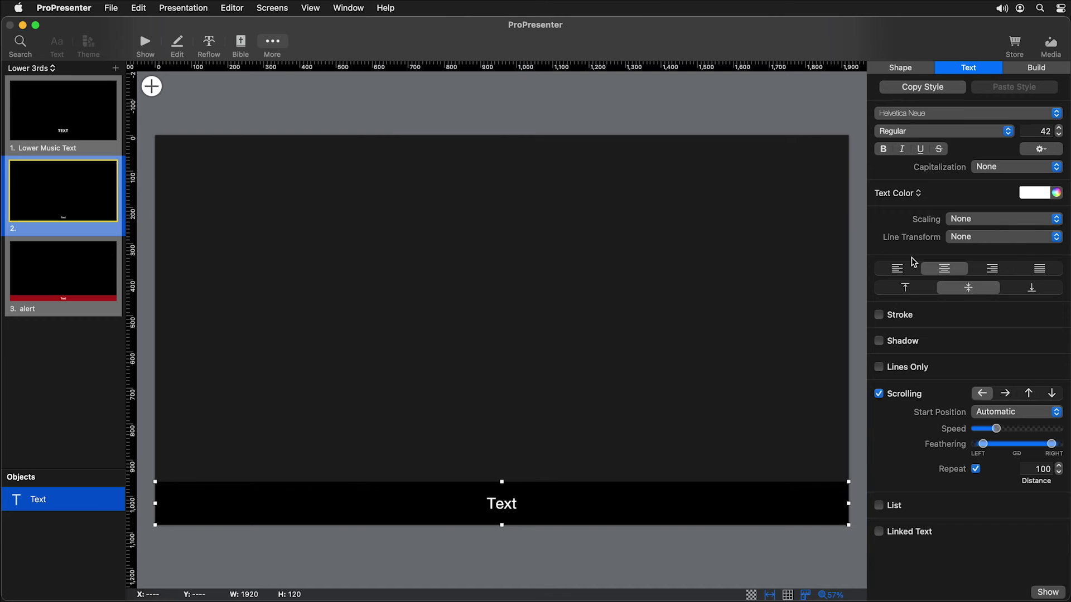
click(975, 239)
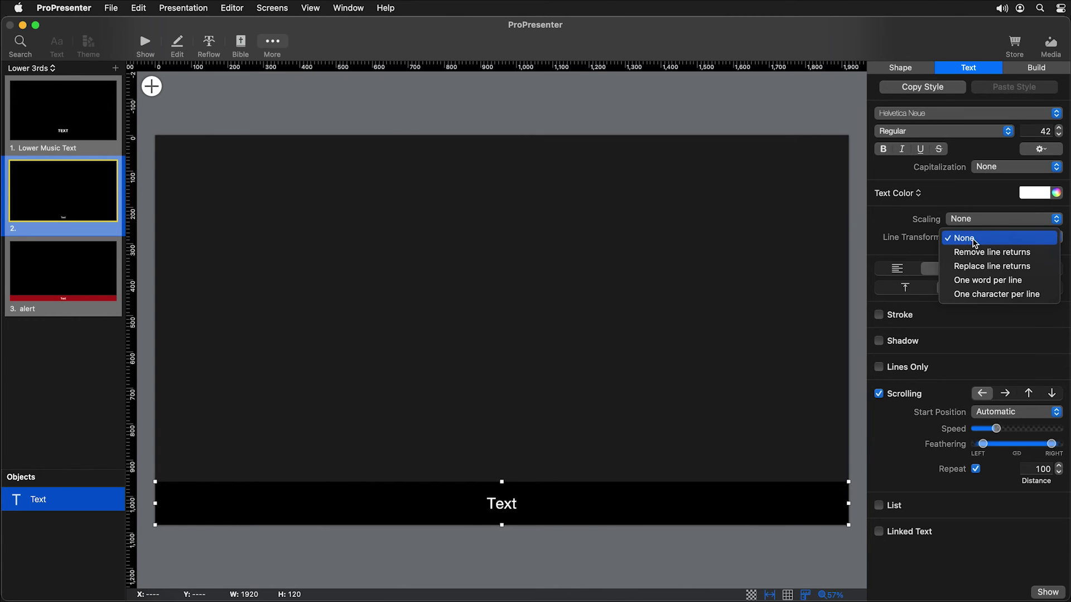
click(993, 252)
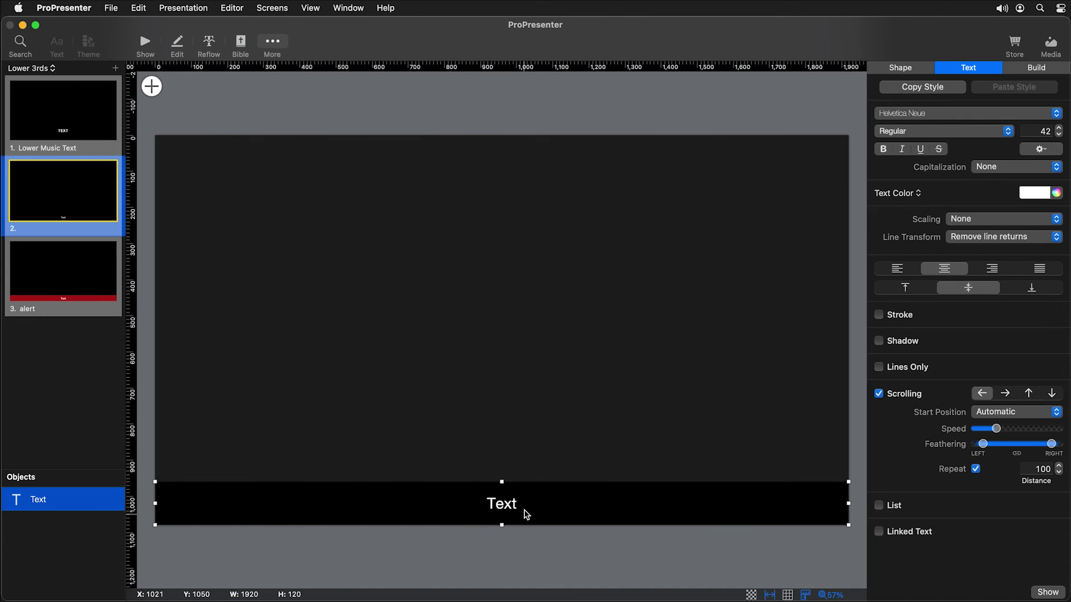
- Format the scrolling text as 50 pt Bold with All Caps capitalization
click(1038, 131)
text(50)
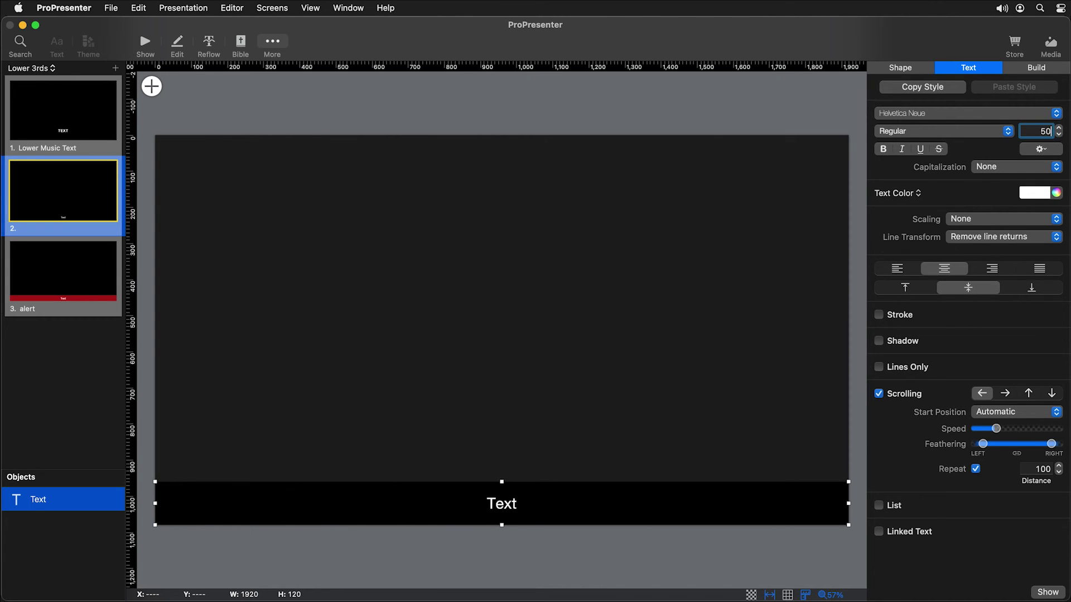
key(Return)
click(909, 134)
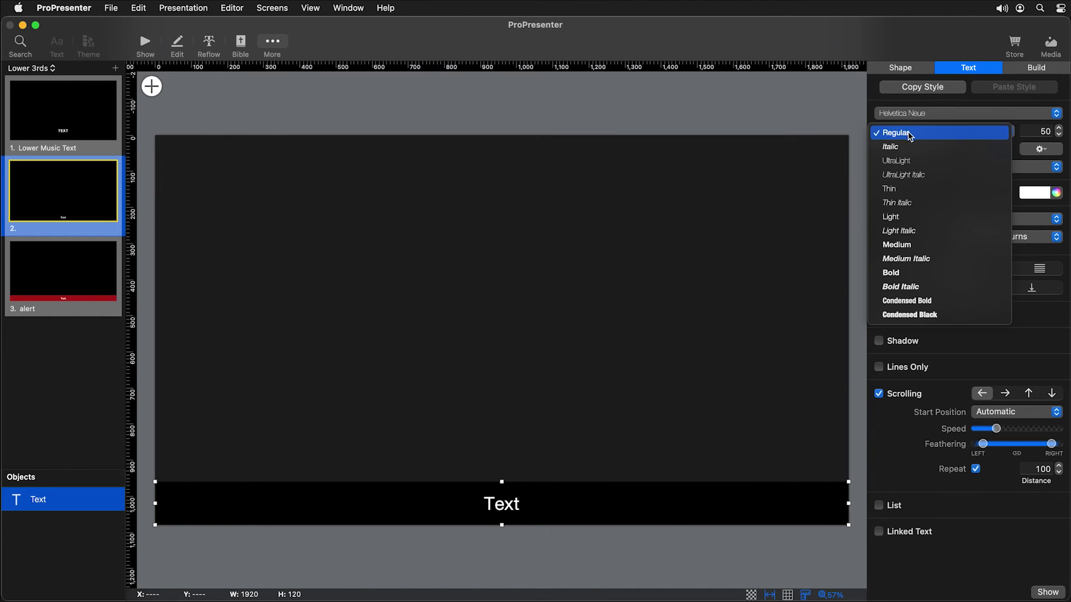
click(892, 273)
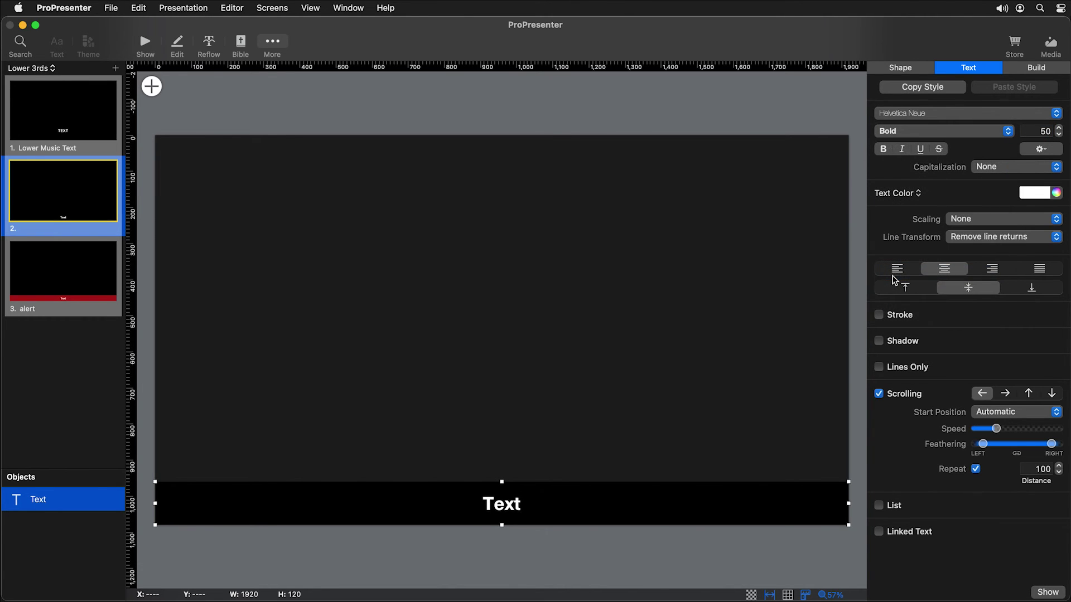
click(1013, 167)
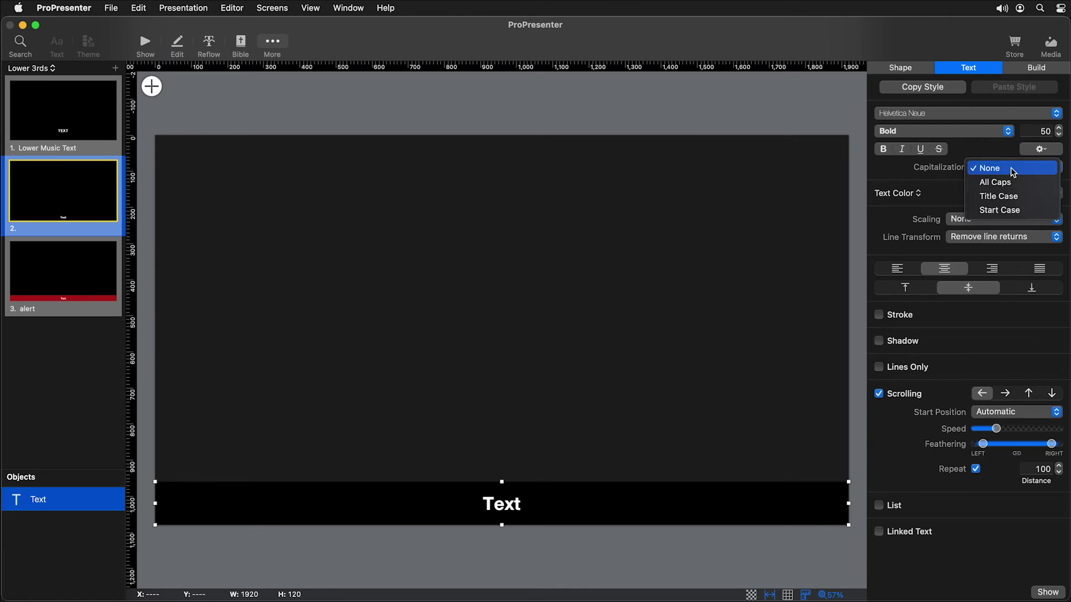
click(1010, 180)
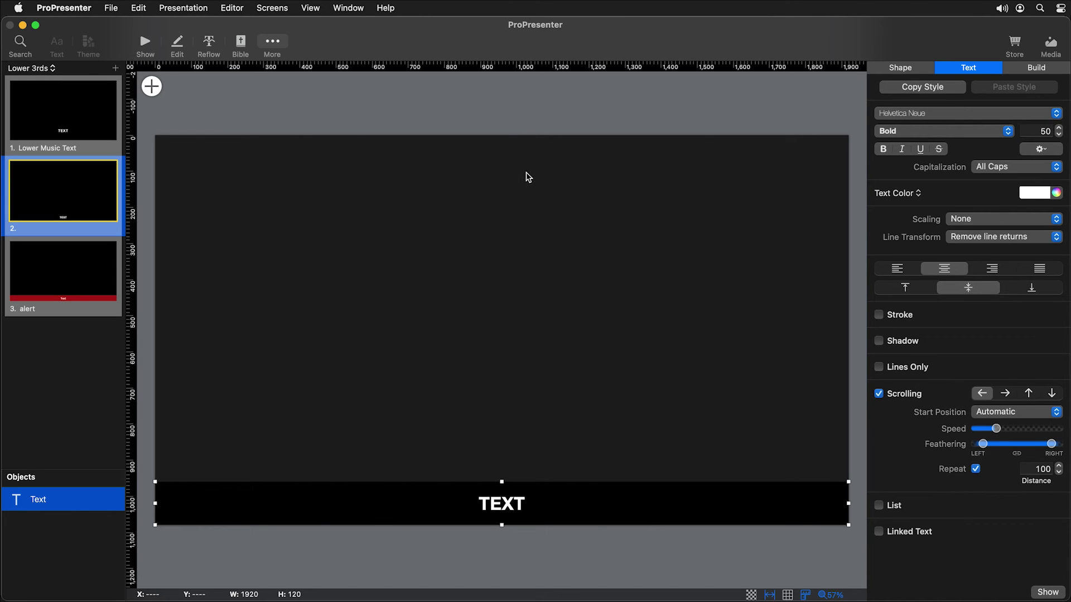
- Add a rectangle shape and stretch it into a 1920 by 120 bar along the slide's top edge
click(148, 93)
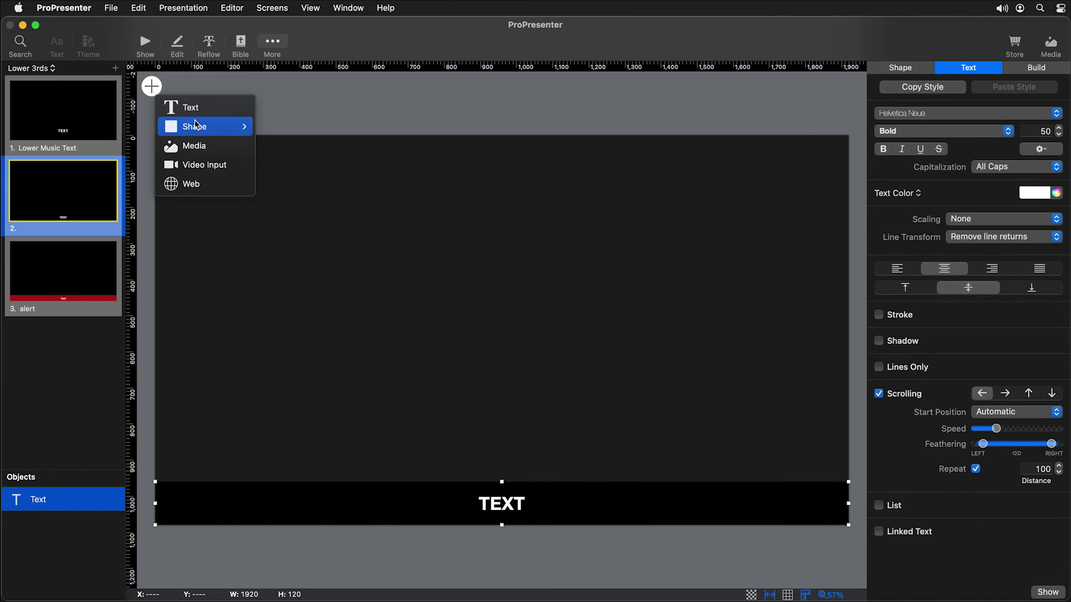
mouse_move(198, 127)
click(286, 137)
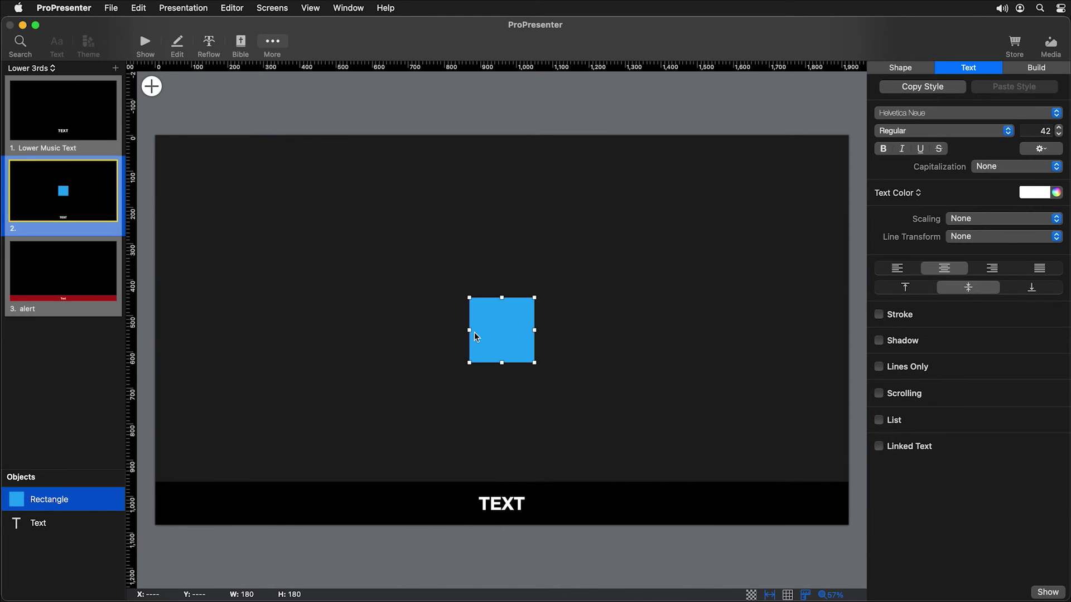
drag(474, 333, 848, 178)
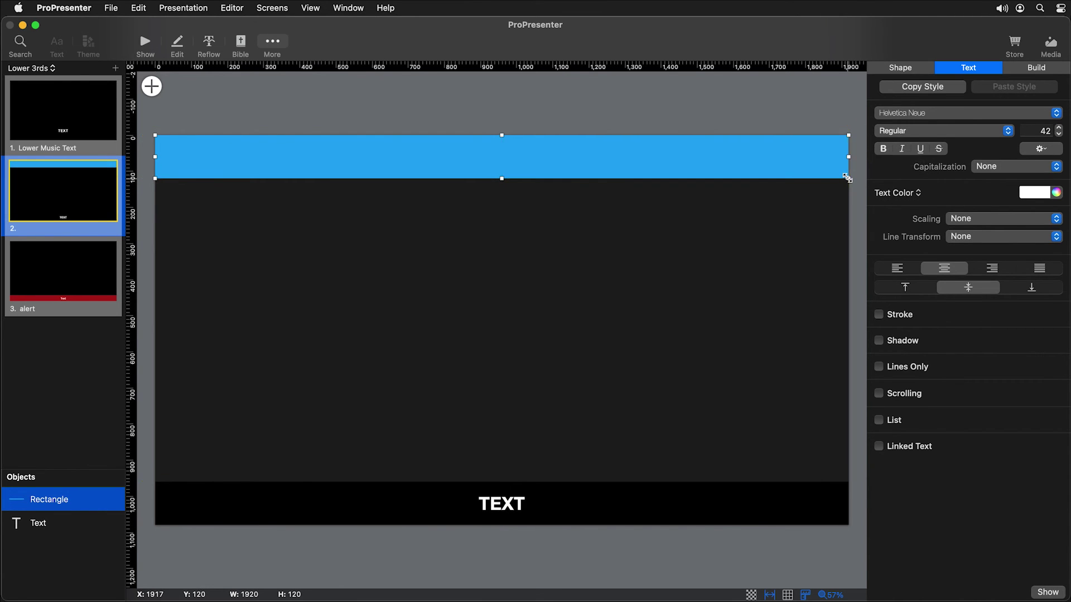
- Fill the top bar with black, place it below the text in the object order, and return to the presentation view
click(909, 73)
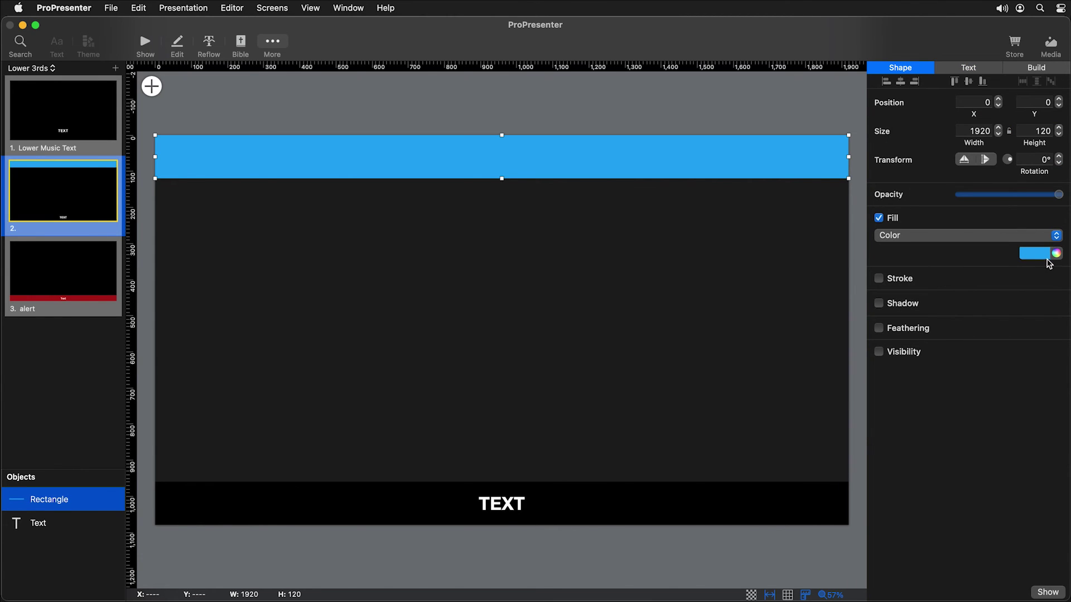
click(1041, 256)
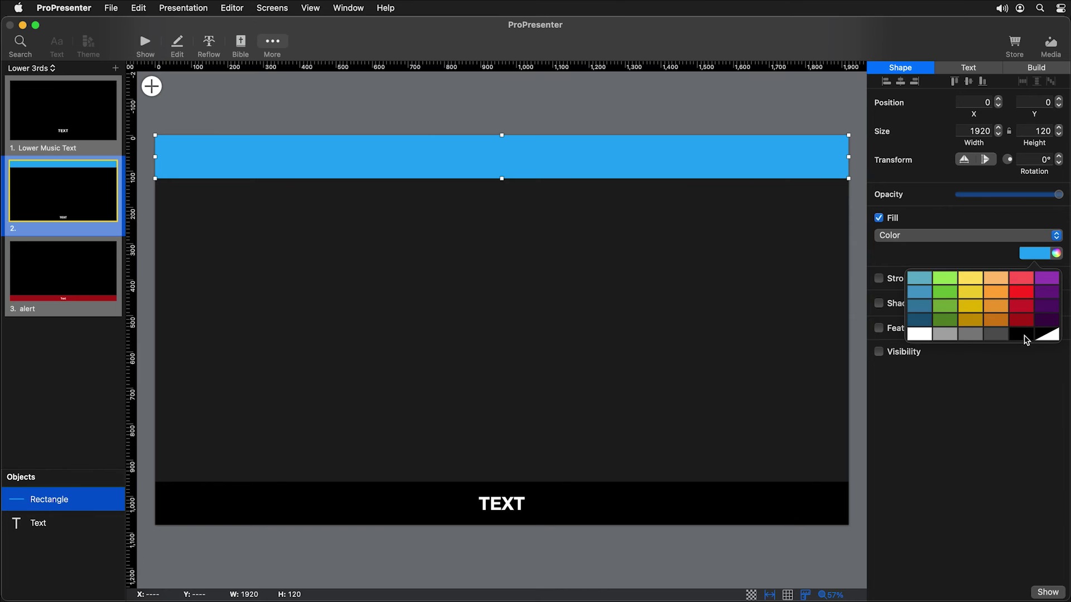
click(1022, 333)
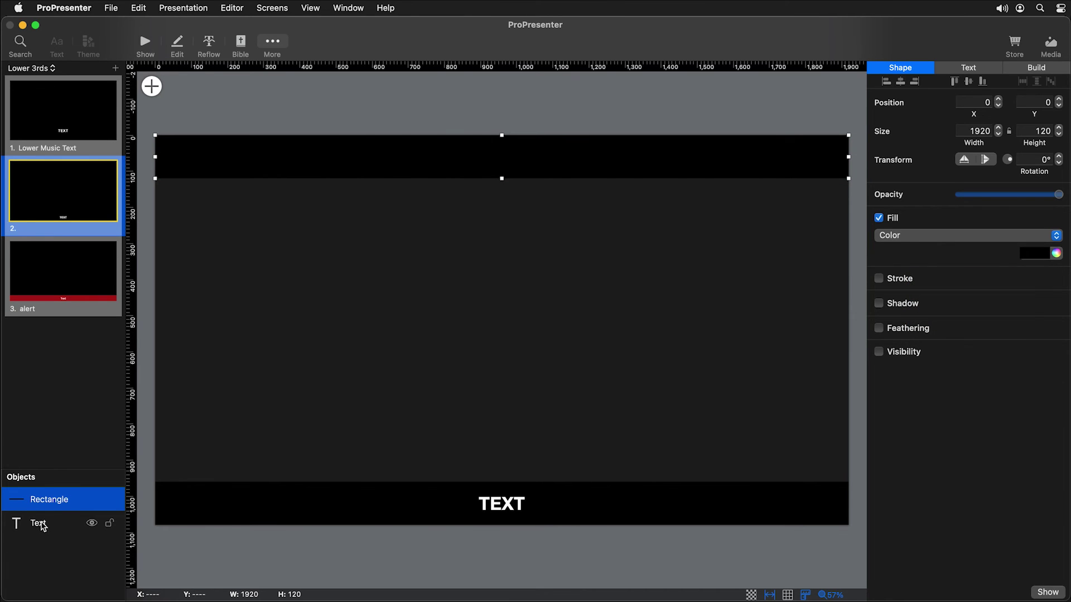
drag(59, 502, 62, 545)
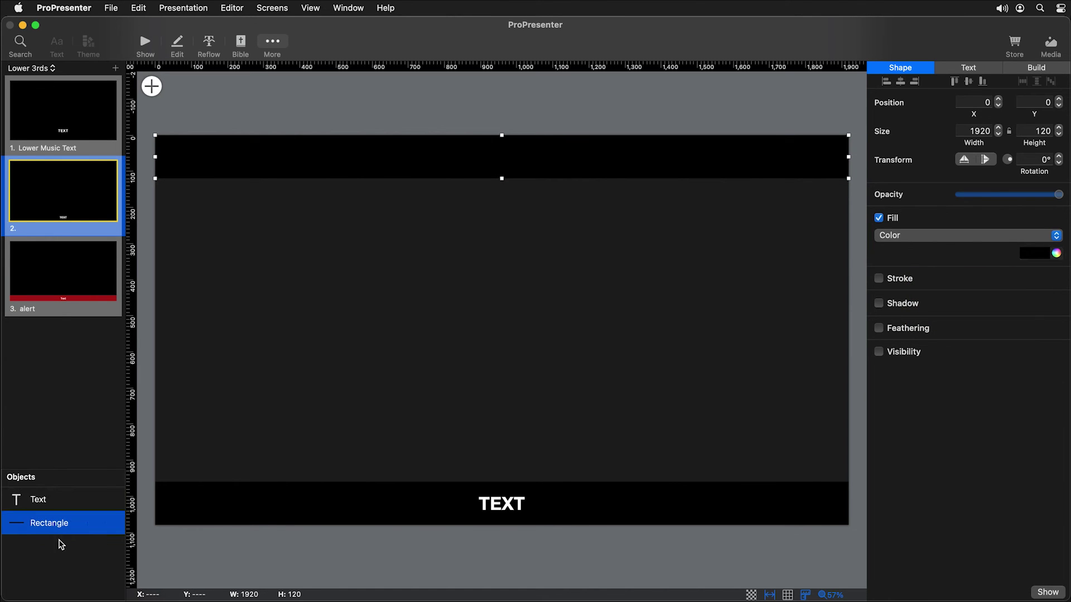
click(522, 510)
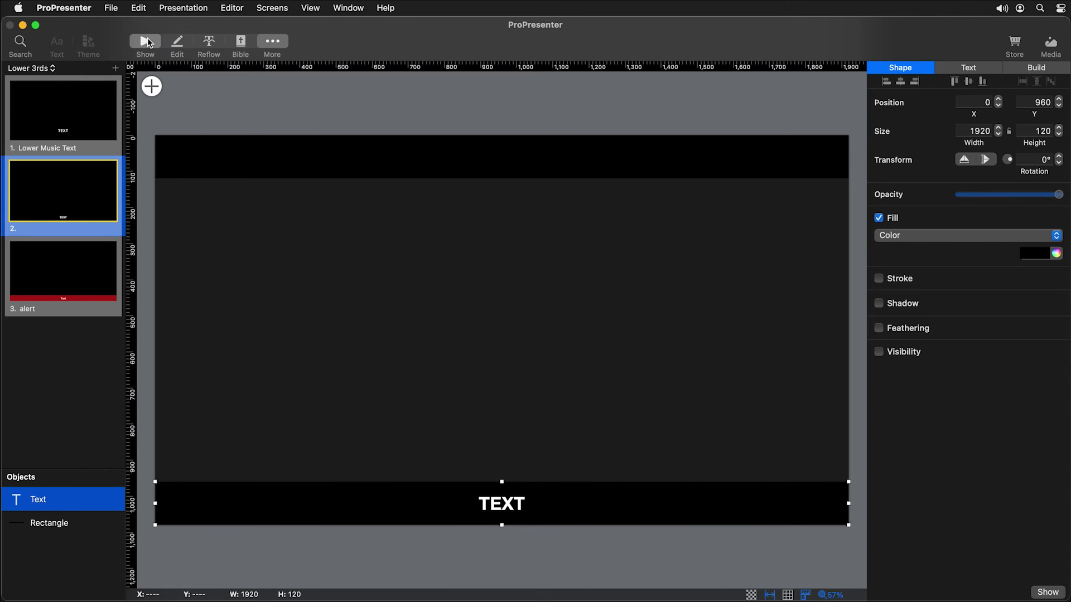
click(150, 43)
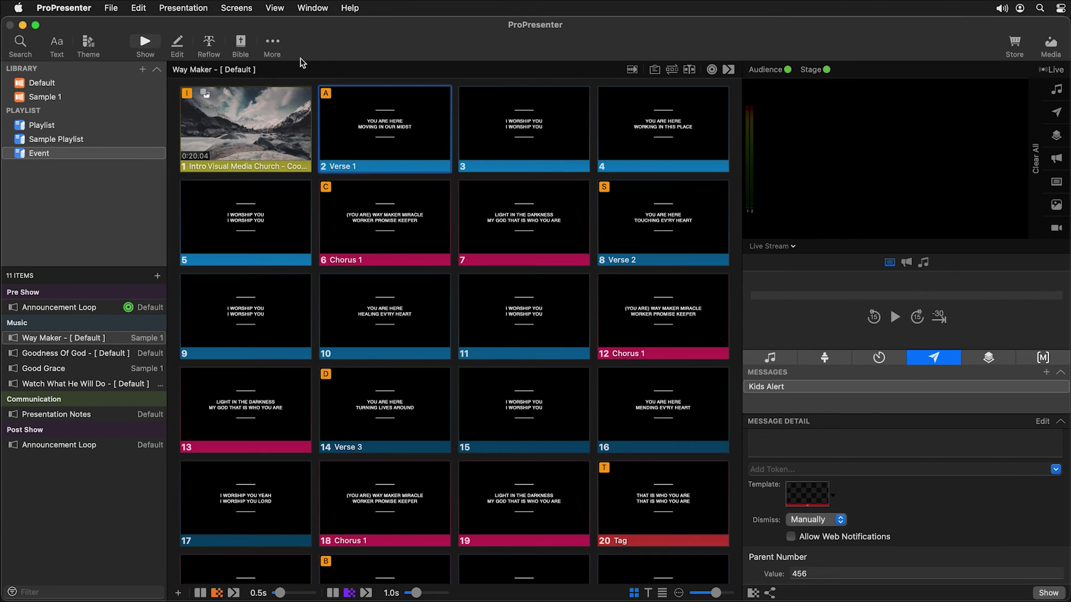
- In the Music look, assign the Lower 3rds Template slide to the Live Stream presentation layer and save the look
click(244, 9)
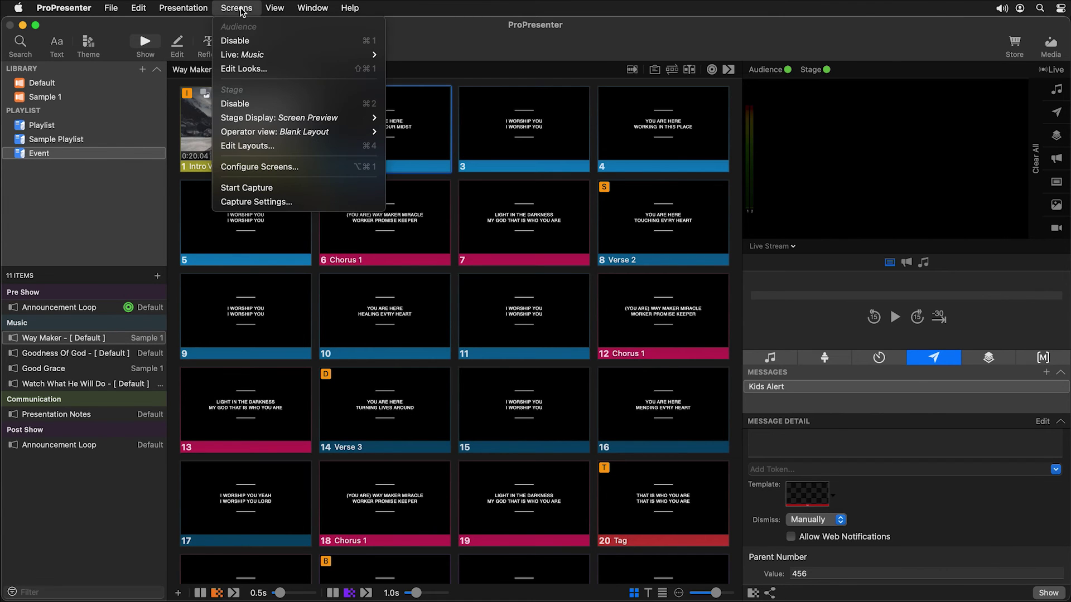
click(254, 71)
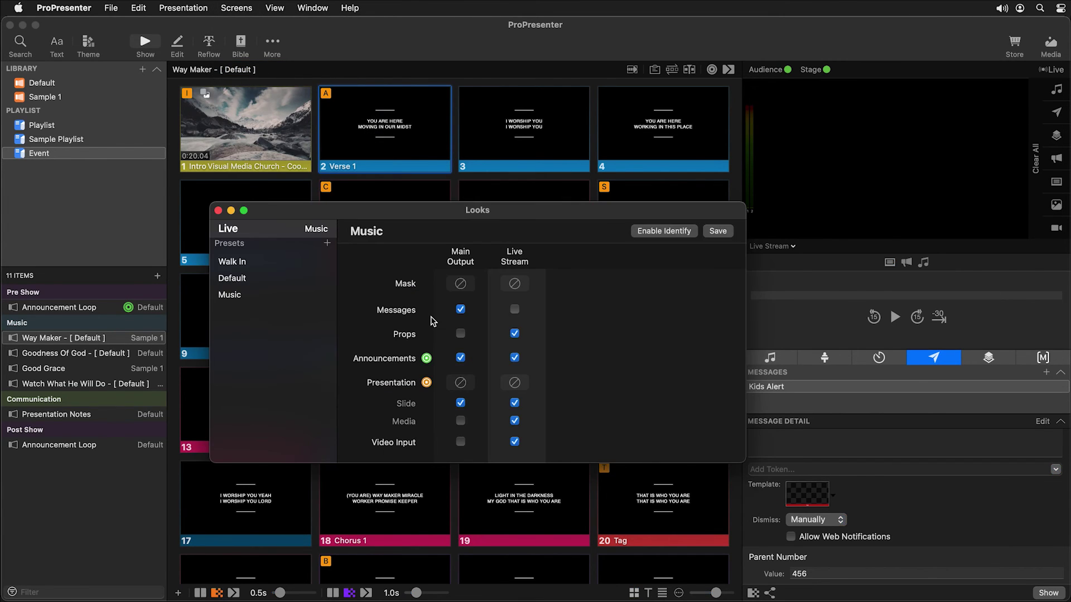
click(516, 385)
mouse_move(553, 455)
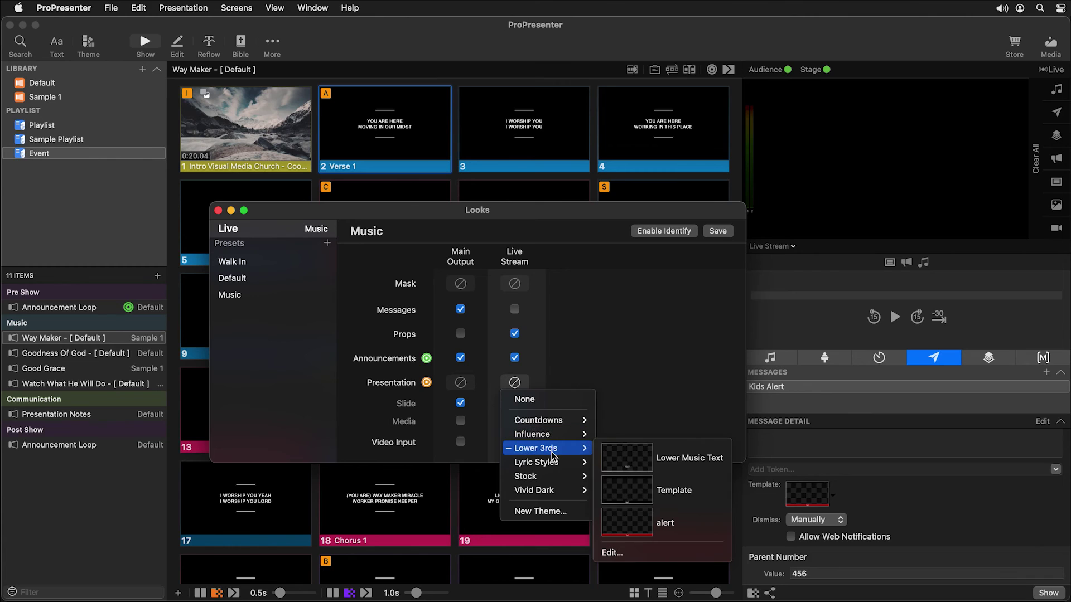
click(682, 492)
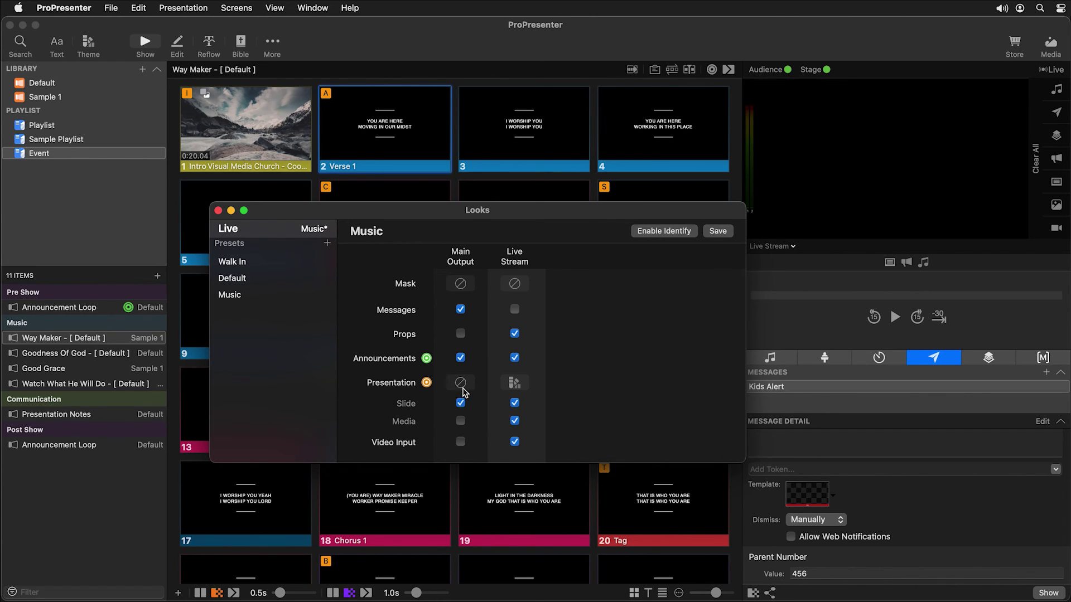
click(717, 234)
click(712, 247)
click(219, 210)
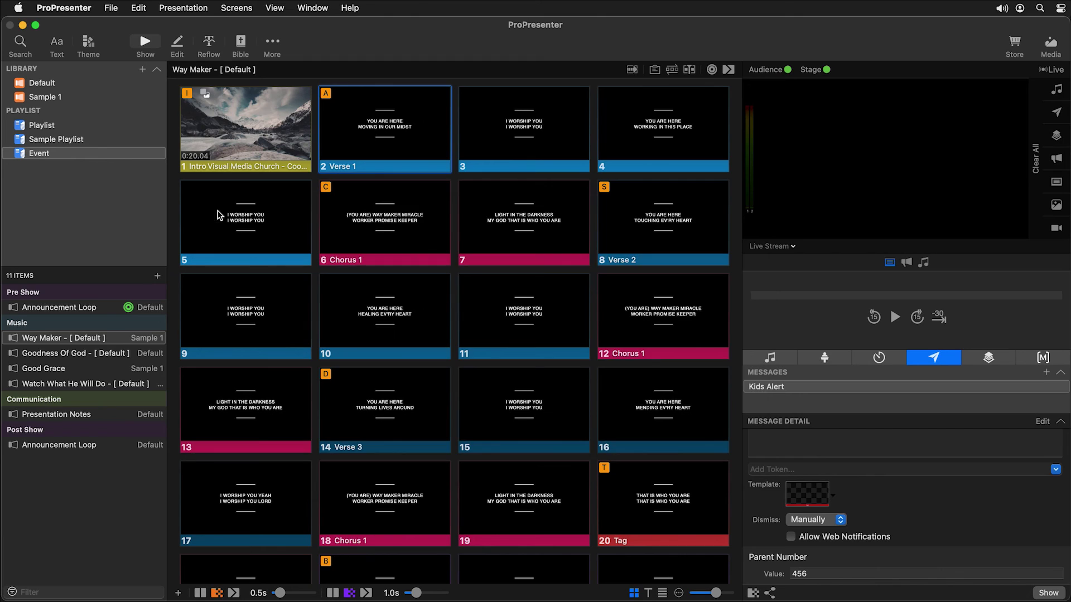
- Show the Verse 1 slide of Way Maker and compare its Live Stream preview with Main Output
click(383, 135)
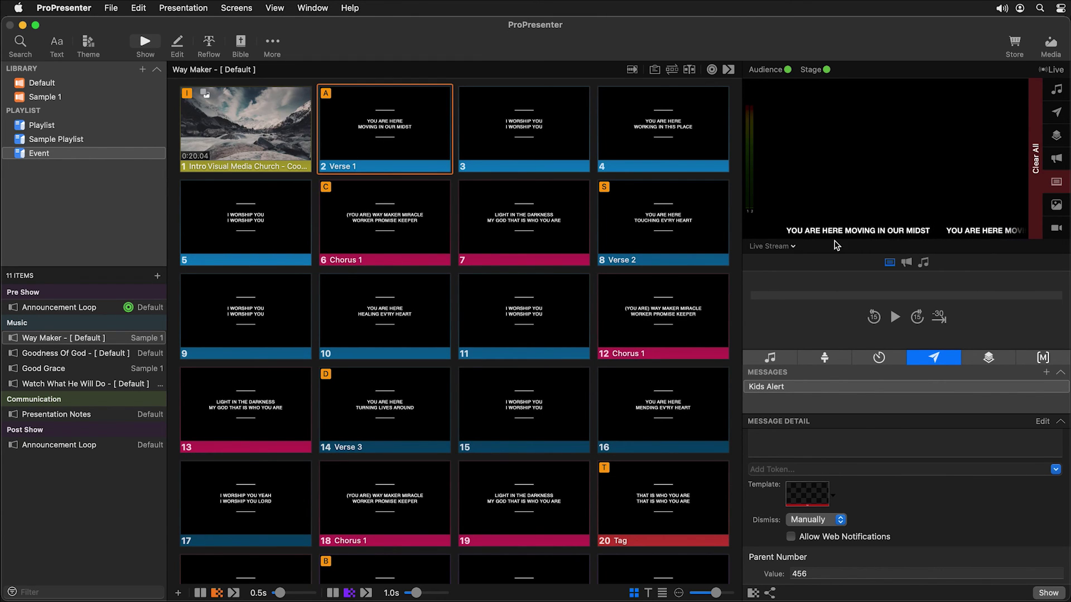
click(772, 246)
click(794, 278)
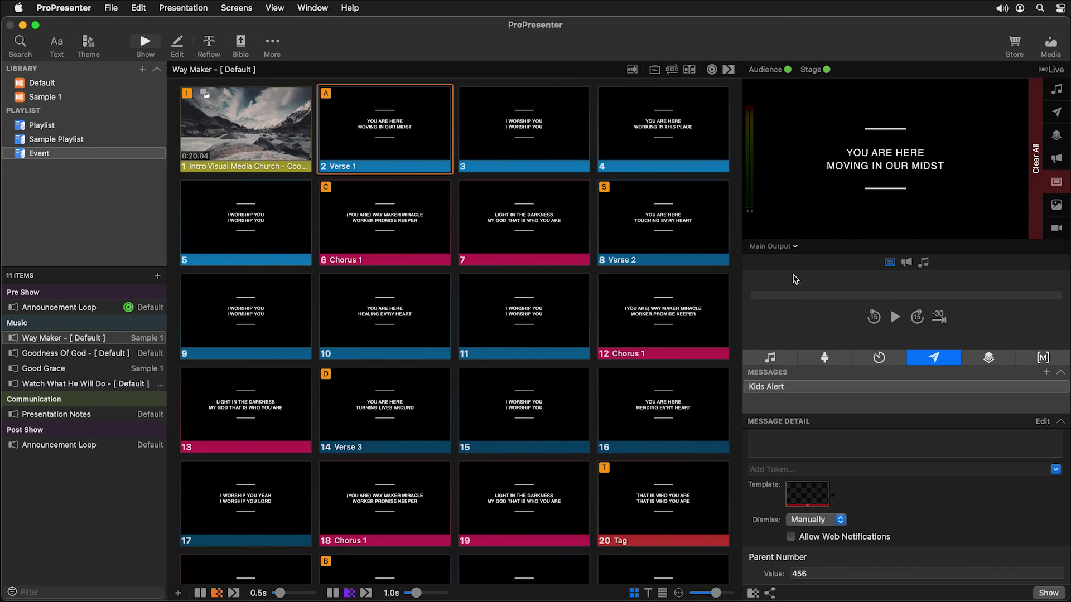
- Preview slide 3 of Way Maker over the ConcertFootage video on the Live Stream output, and clear all layers
click(787, 248)
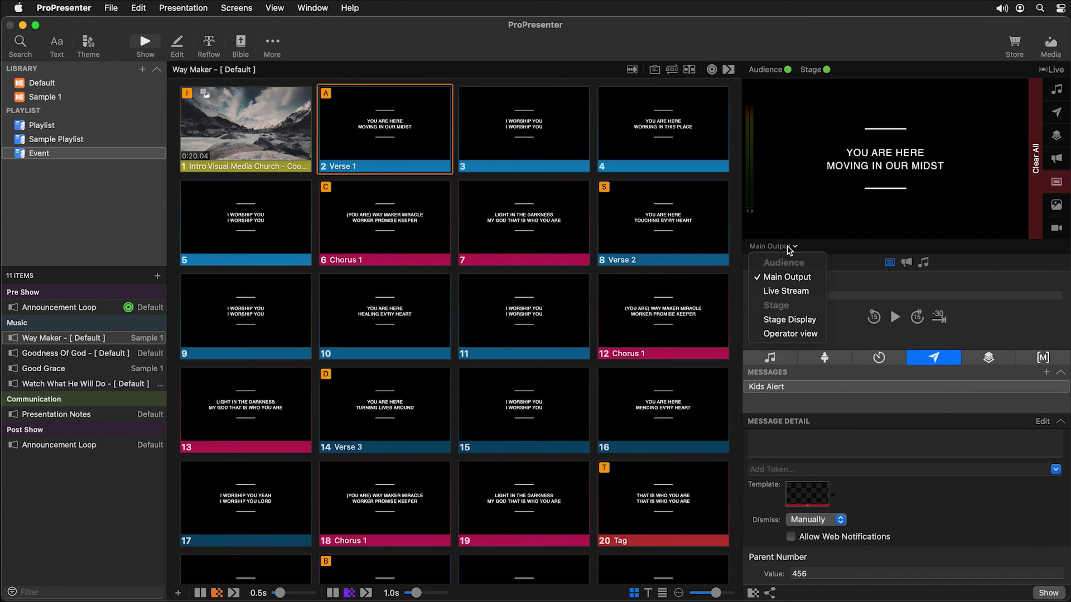
click(789, 290)
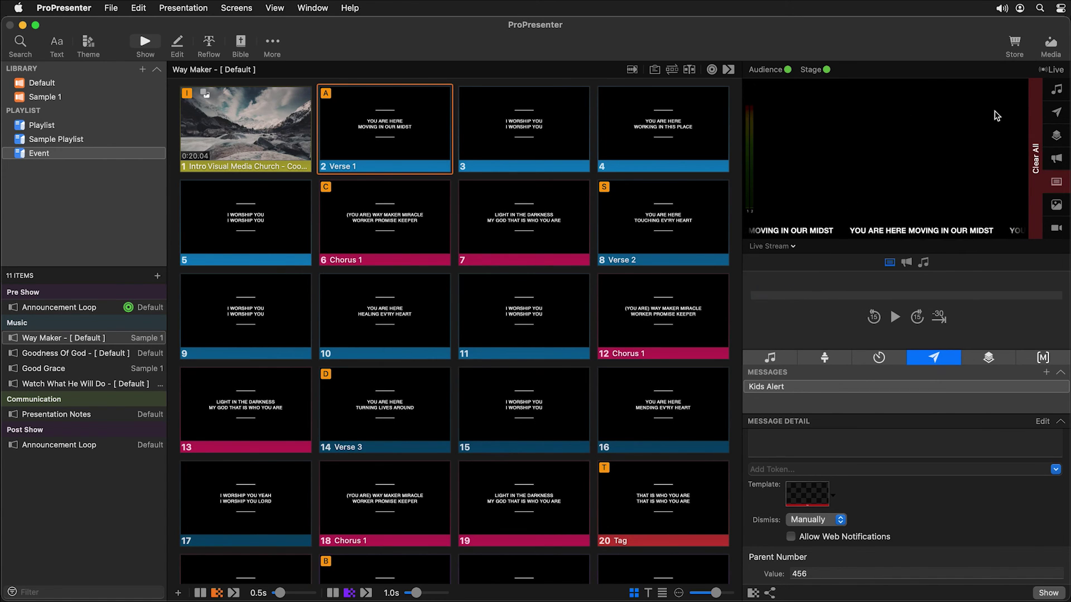
click(1051, 45)
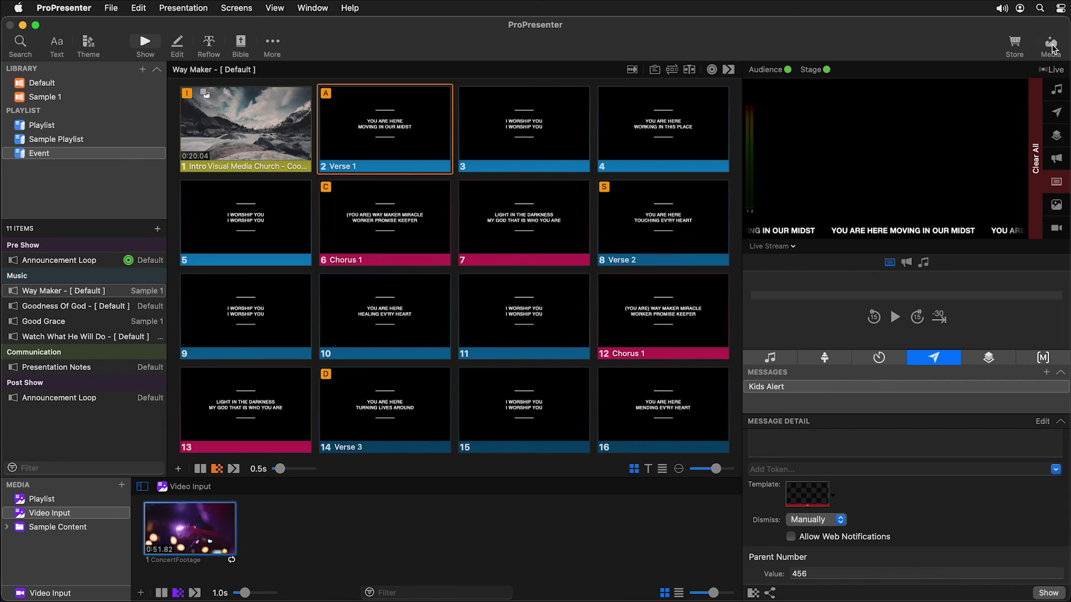
click(207, 542)
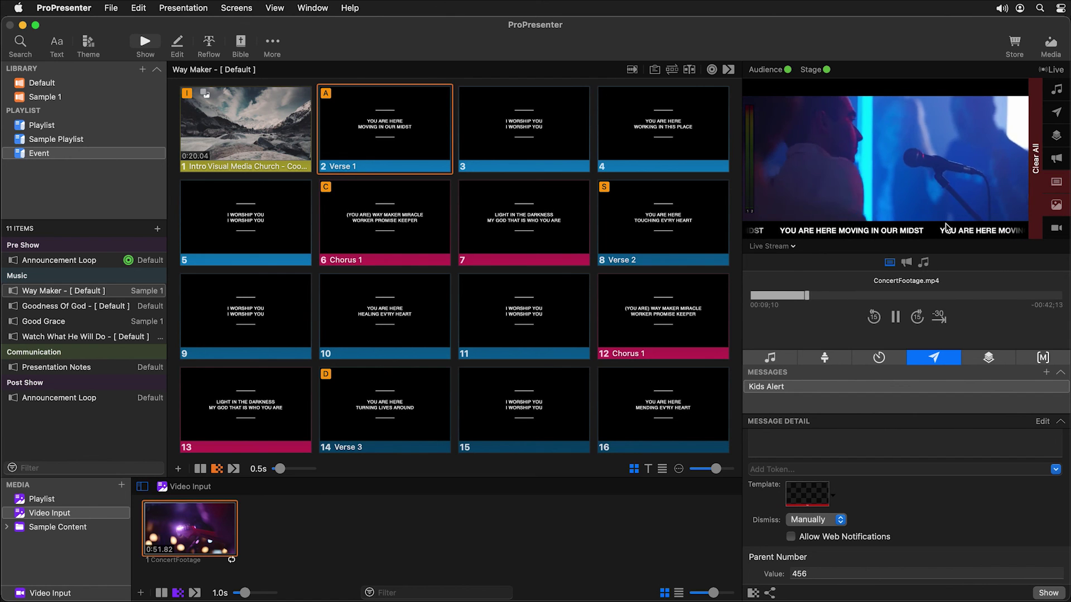
click(537, 128)
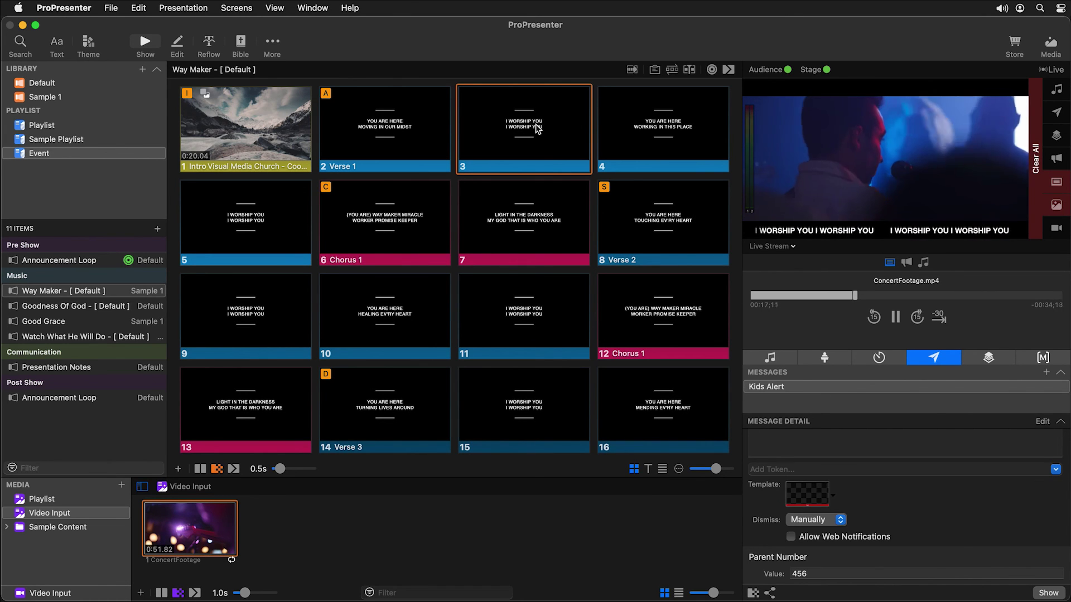
click(1040, 202)
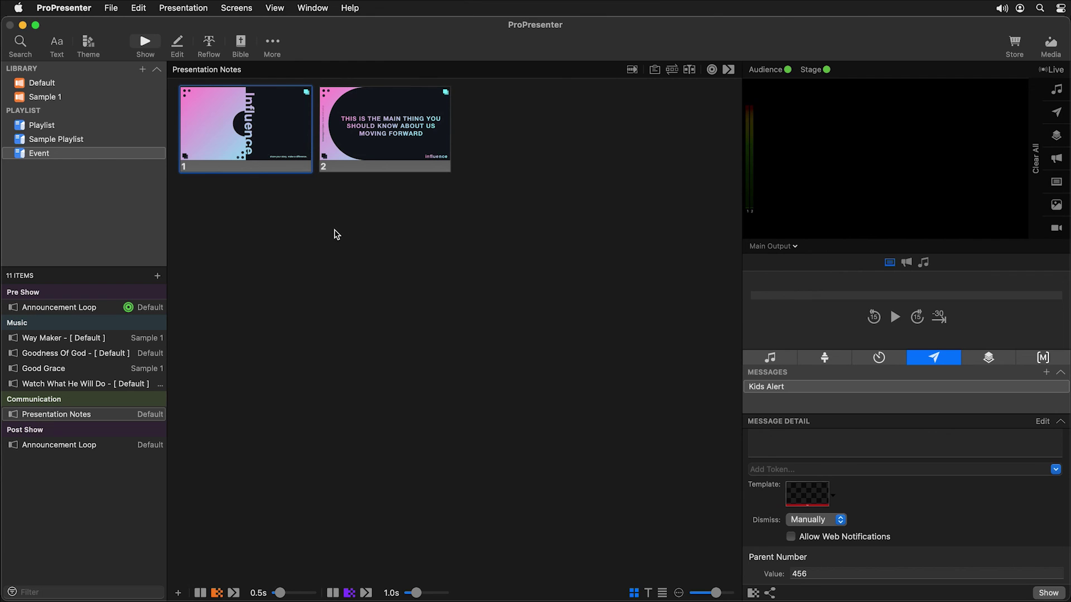
- Look through the slide layouts of the Influence theme without applying one, including Title + Scrolling Subtitle
click(89, 44)
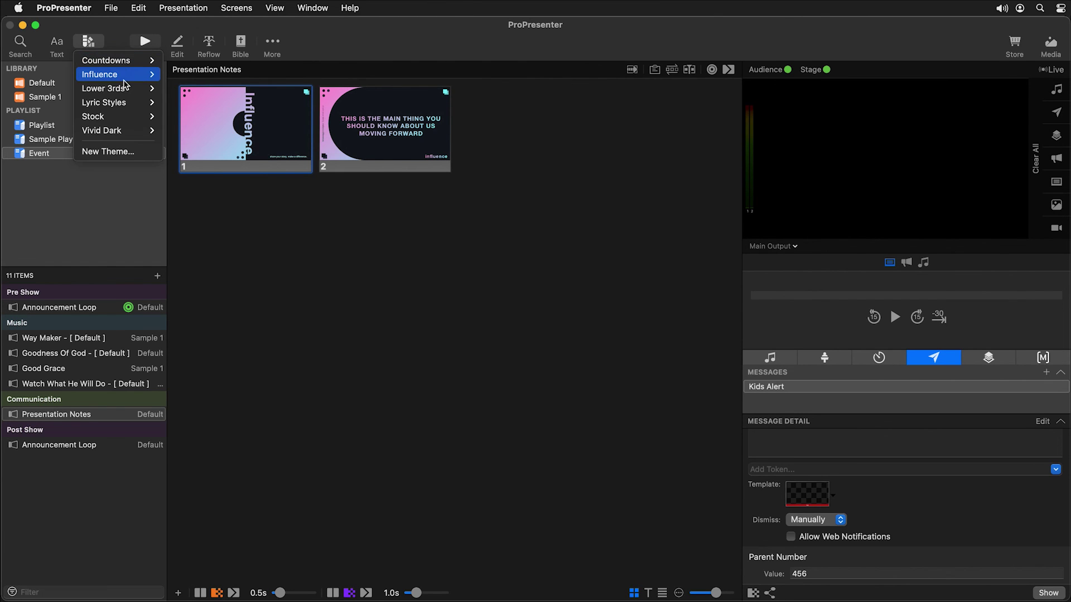
mouse_move(153, 77)
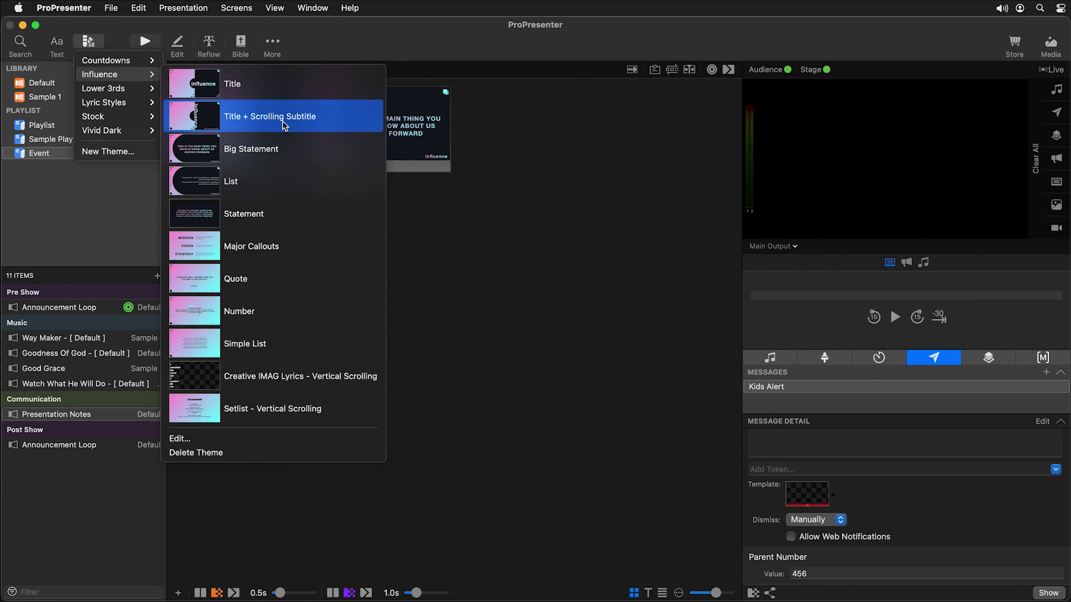
click(473, 241)
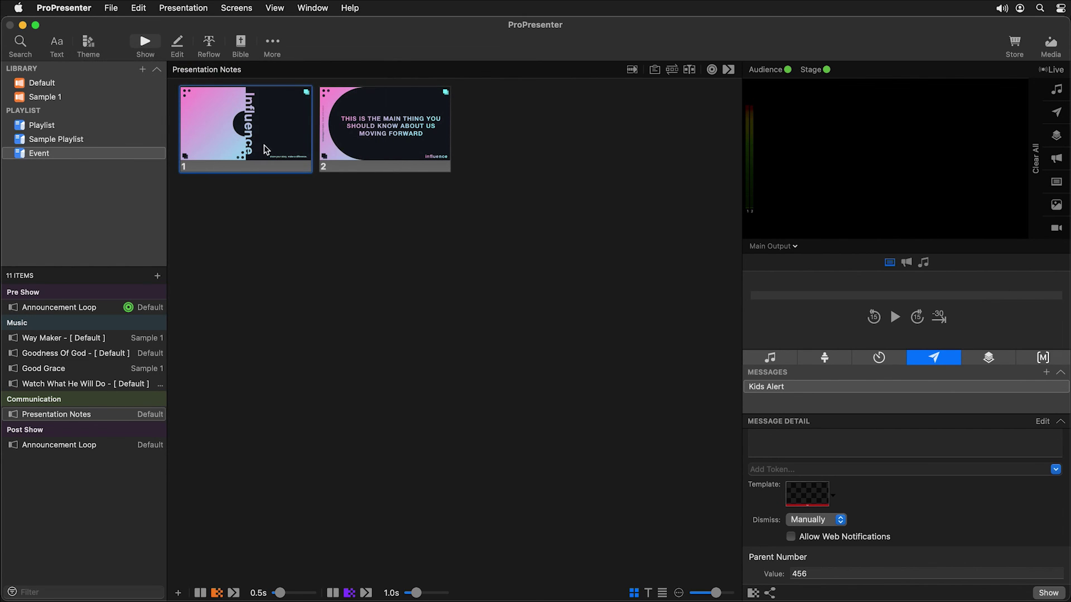
- Open the first Presentation Notes slide in the editor and examine the text settings of its Influence title and scrolling subtitle
click(177, 44)
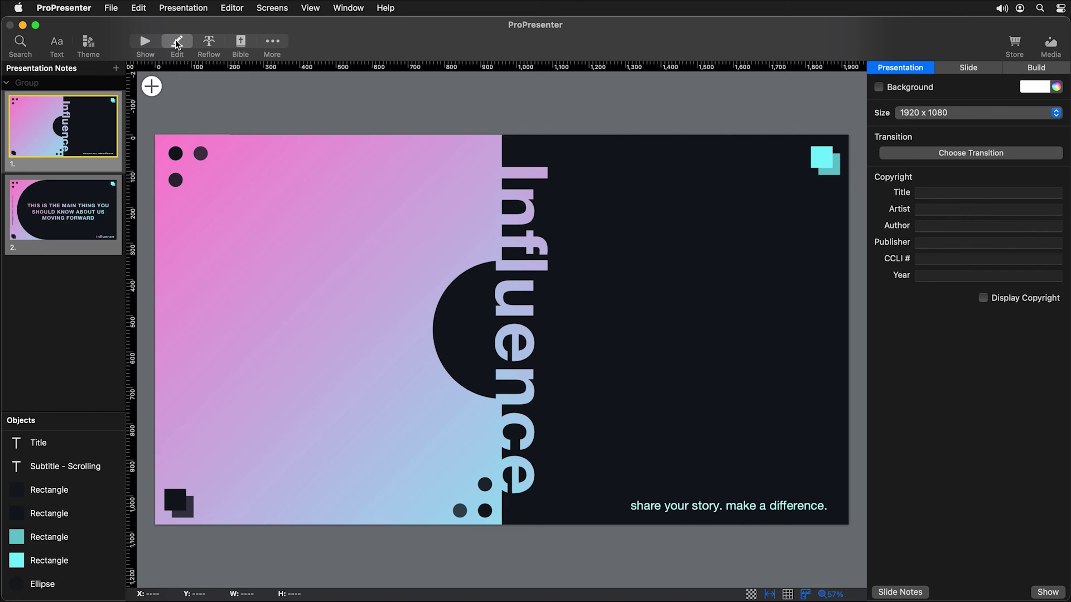
click(519, 337)
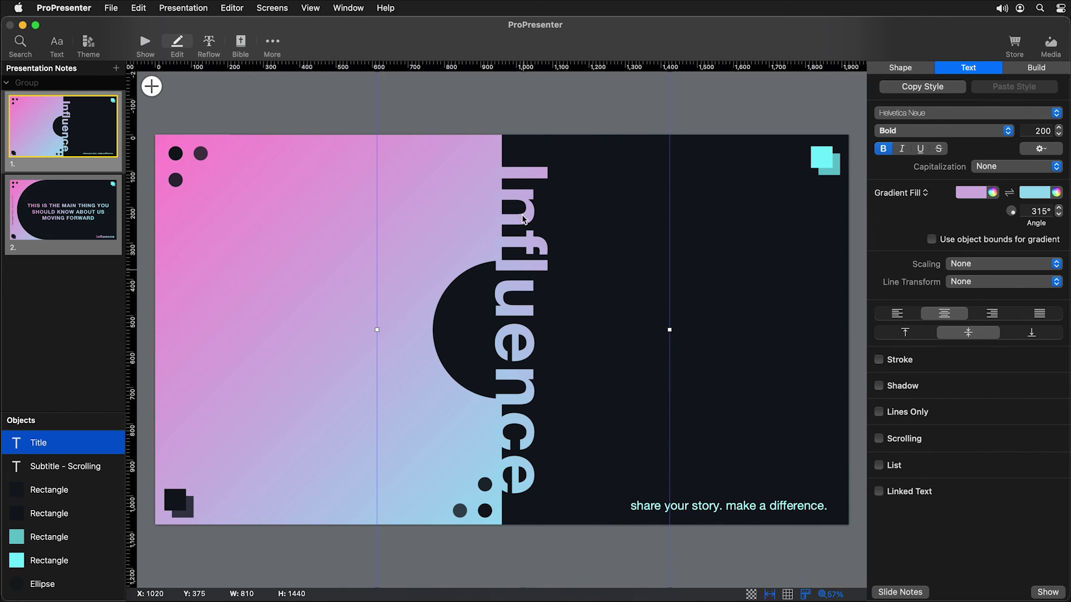
click(766, 507)
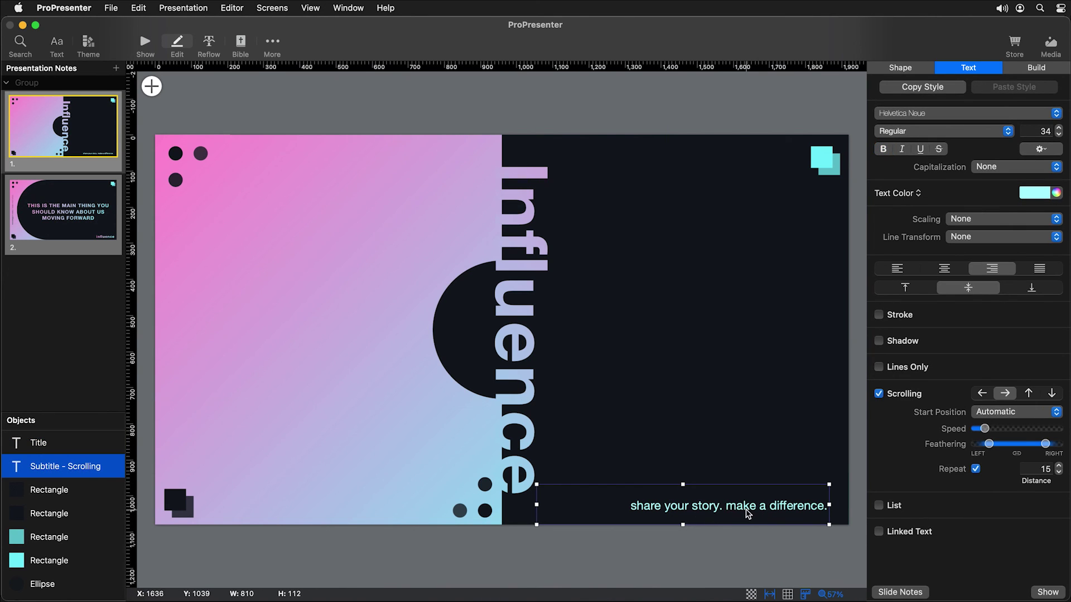
click(986, 429)
- Return to the presentation view and show the first Presentation Notes slide on the output
click(143, 42)
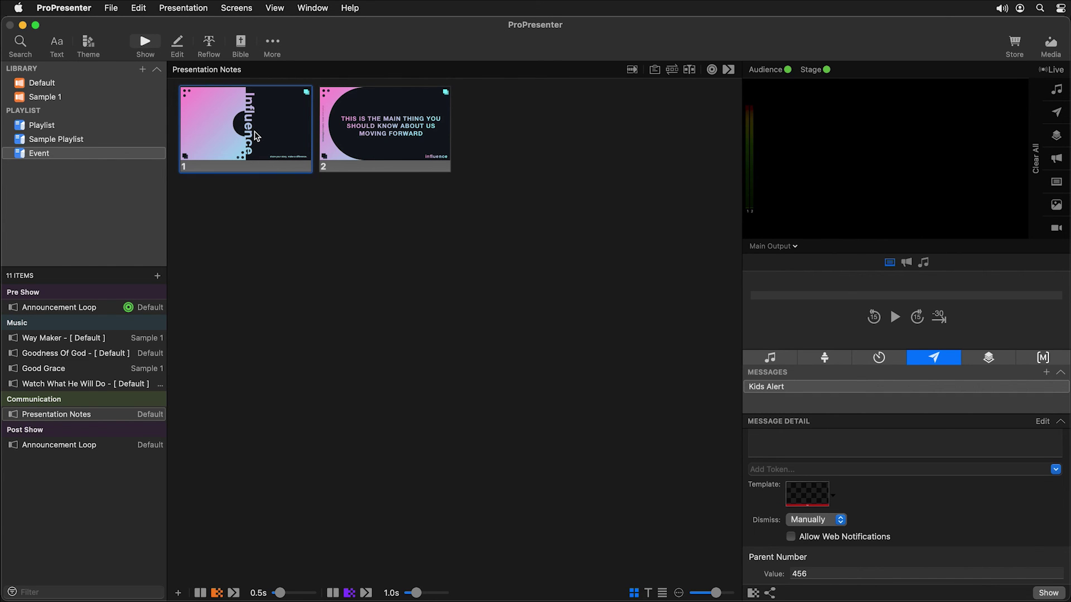
click(254, 136)
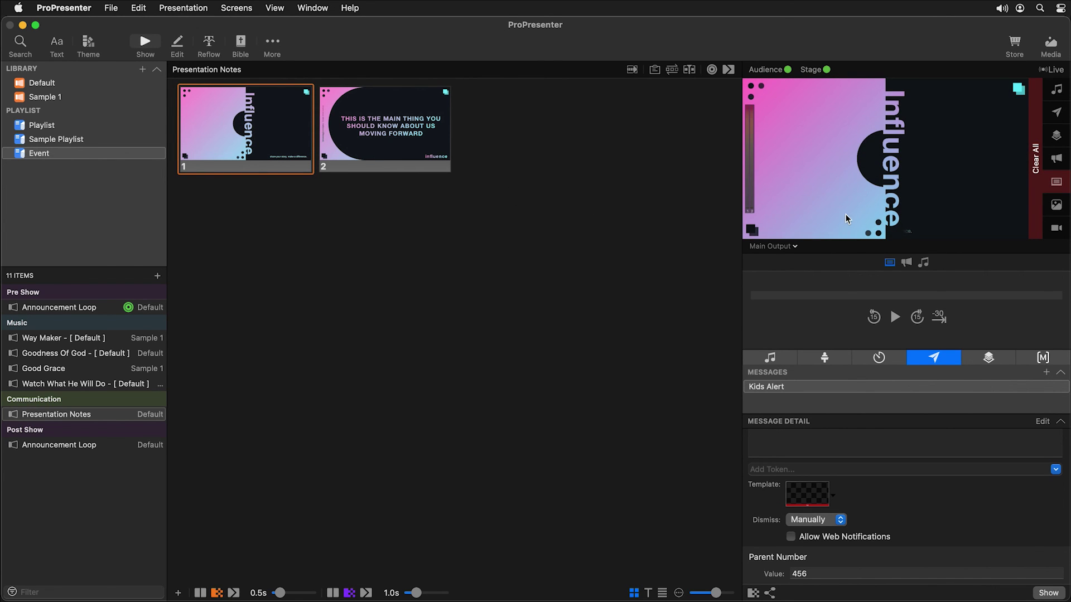